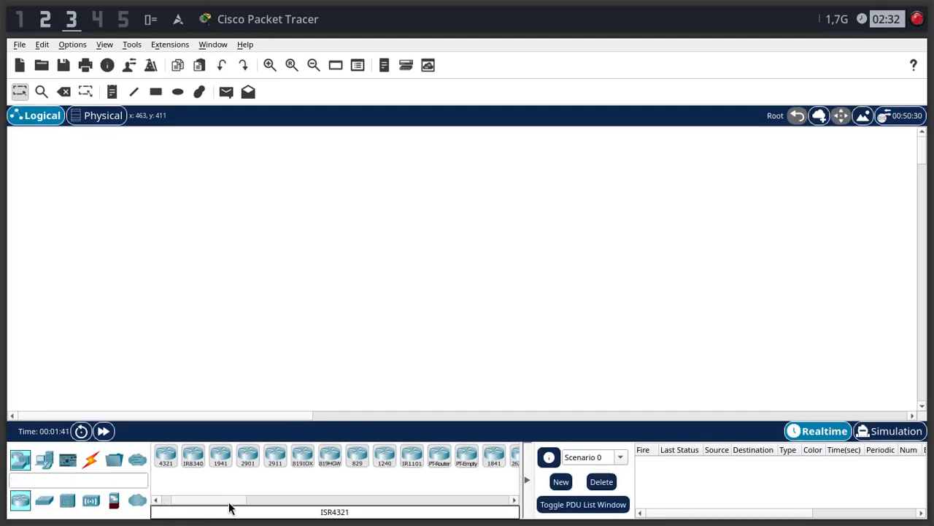
# - Place two 2911 routers side by side in the workspace
pyautogui.moveTo(230, 504); pyautogui.dragTo(238, 506)
pyautogui.moveTo(238, 453); pyautogui.dragTo(228, 232)
pyautogui.click(190, 231)
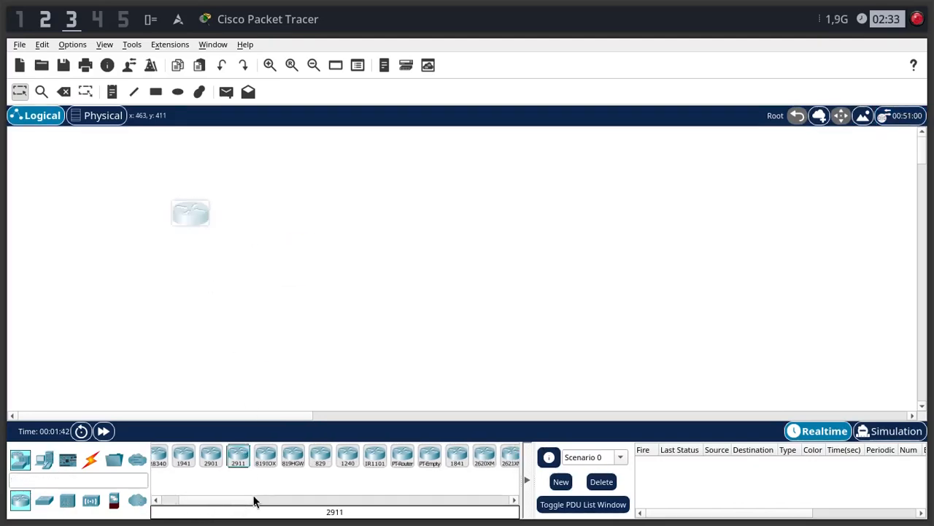
pyautogui.click(241, 456)
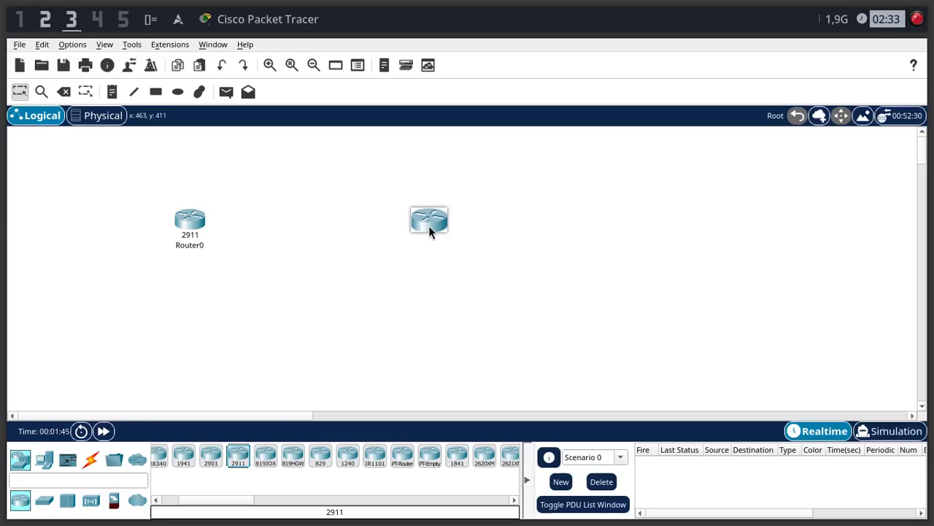
pyautogui.click(344, 224)
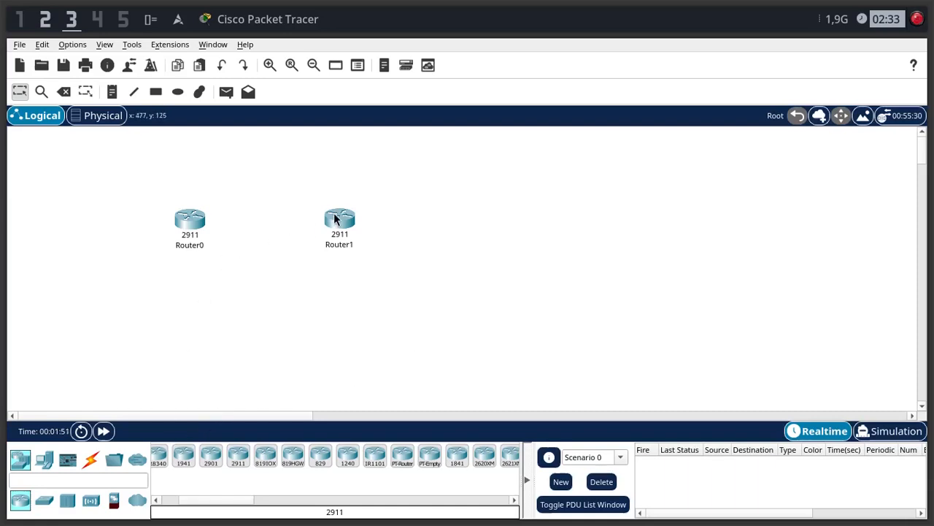
# - Place a PC on the outer side of each router and adjust both PCs to line up roughly with the routers
pyautogui.click(44, 458)
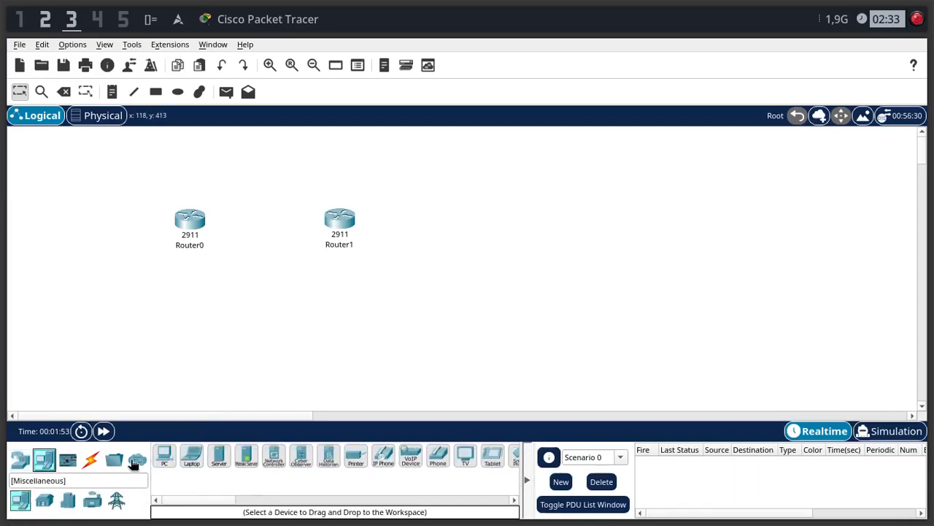
pyautogui.click(165, 456)
pyautogui.click(68, 214)
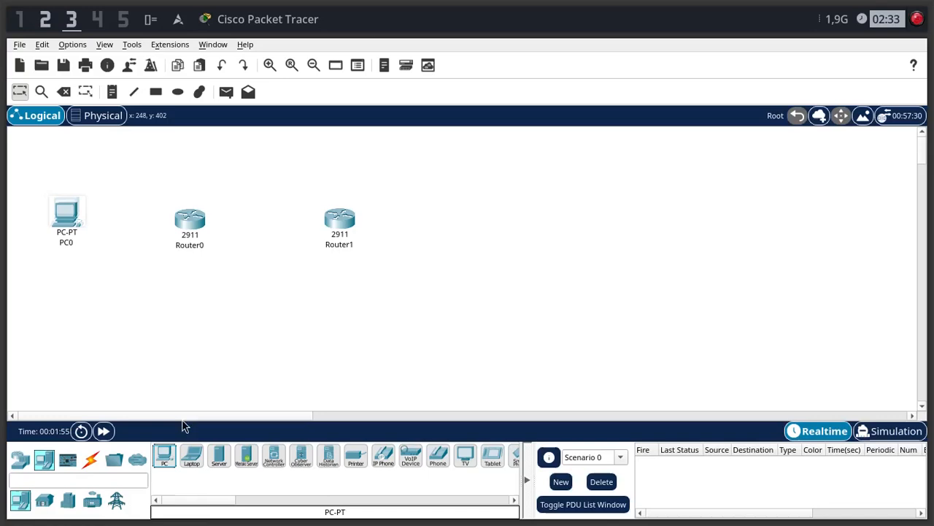
pyautogui.click(164, 456)
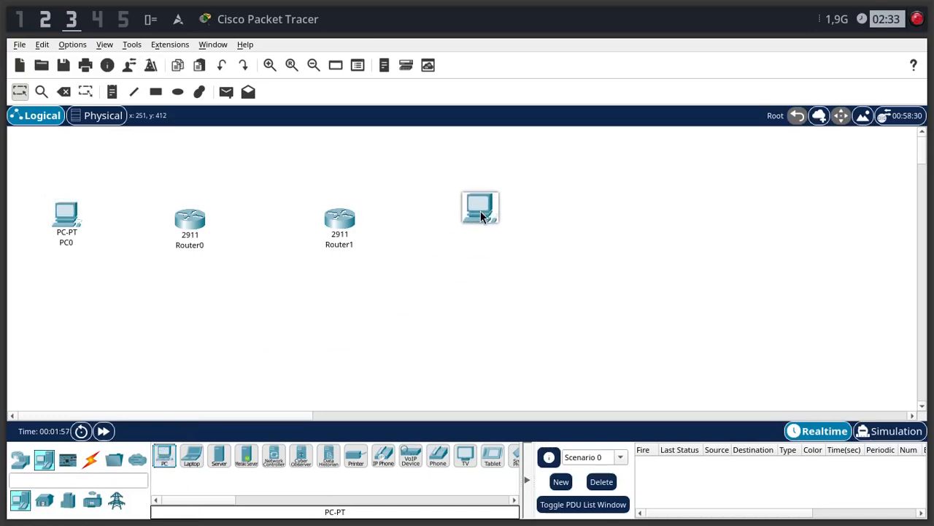
pyautogui.click(479, 218)
pyautogui.moveTo(64, 217); pyautogui.dragTo(68, 222)
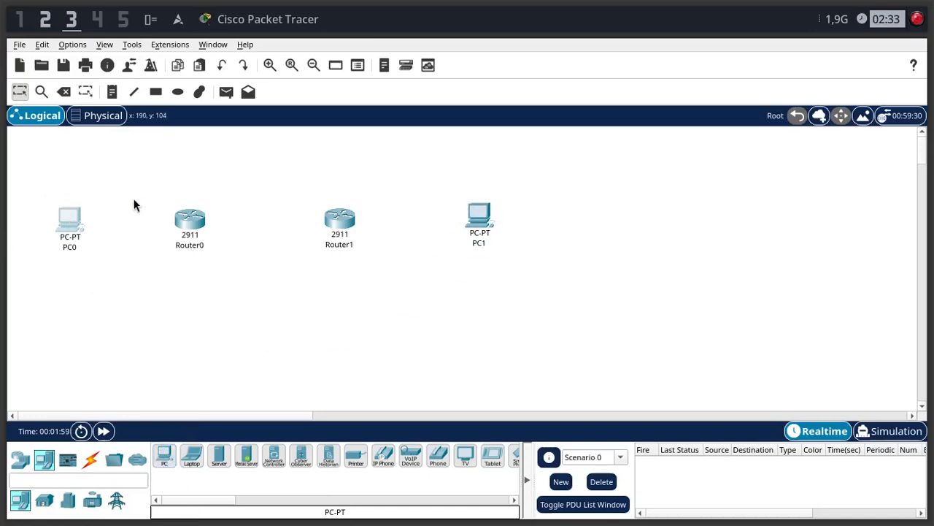
pyautogui.moveTo(478, 219); pyautogui.dragTo(471, 232)
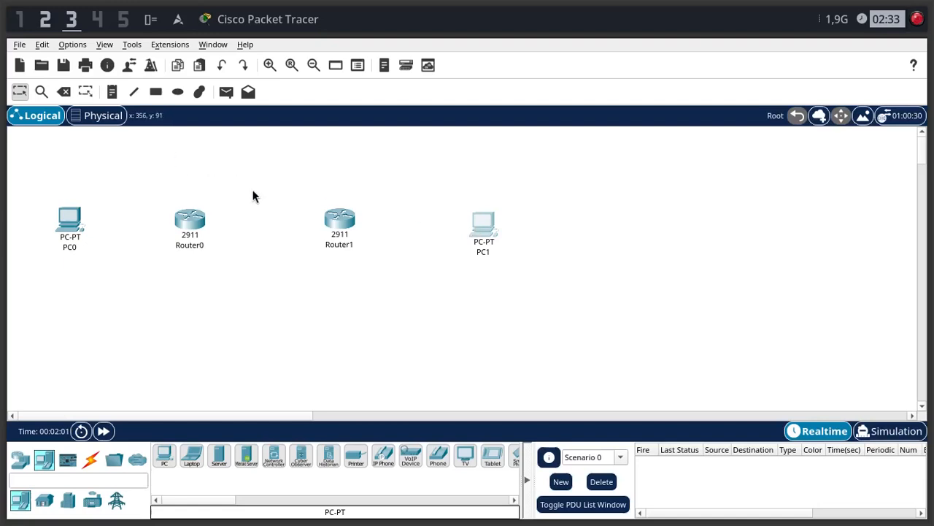
pyautogui.click(528, 226)
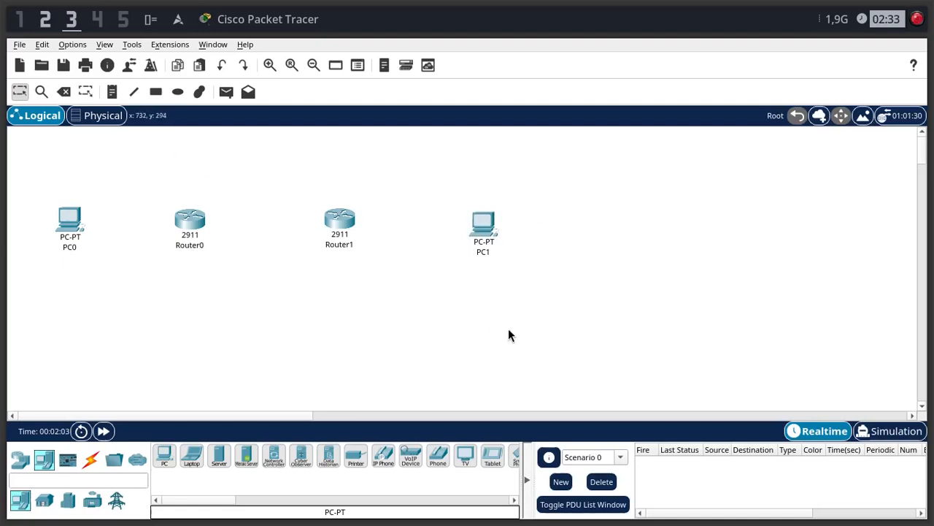
# - Draw a black vertical divider line through Router0, extending above and below it
pyautogui.click(133, 92)
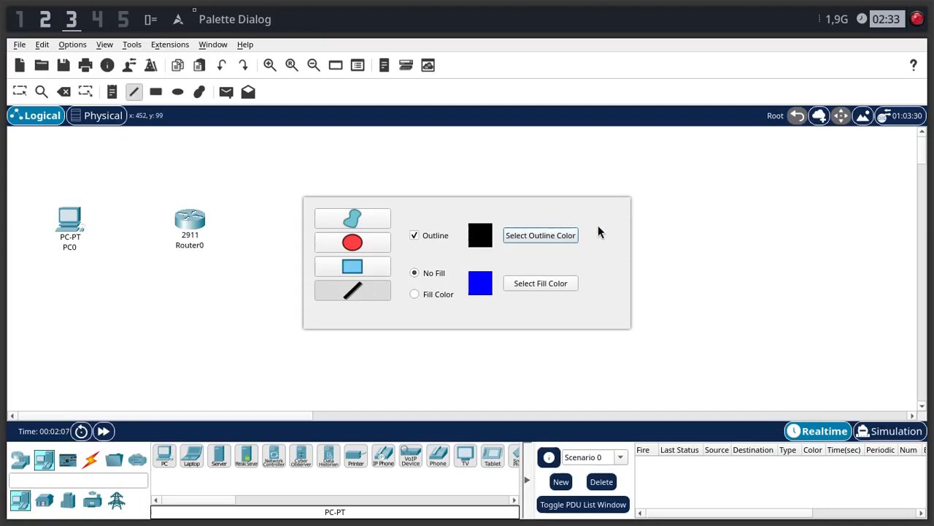
pyautogui.moveTo(188, 154); pyautogui.dragTo(188, 296)
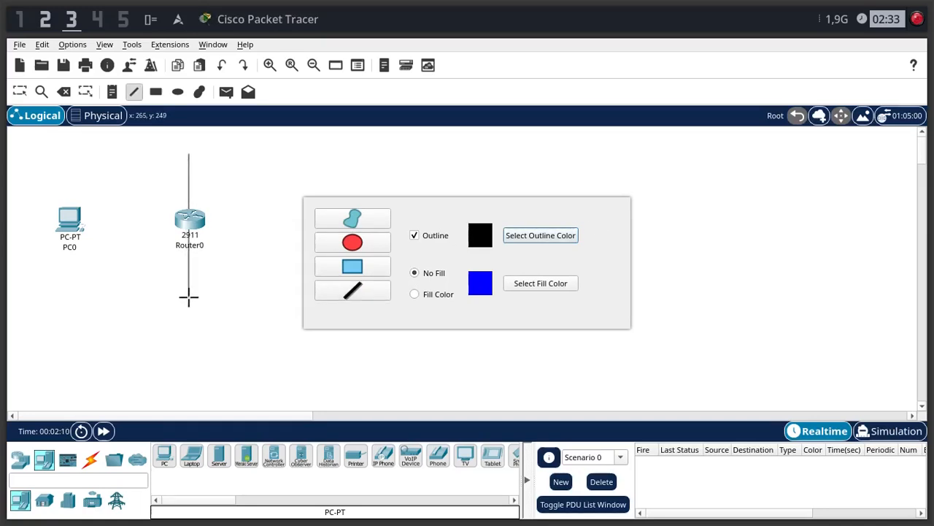
pyautogui.click(357, 266)
pyautogui.click(134, 91)
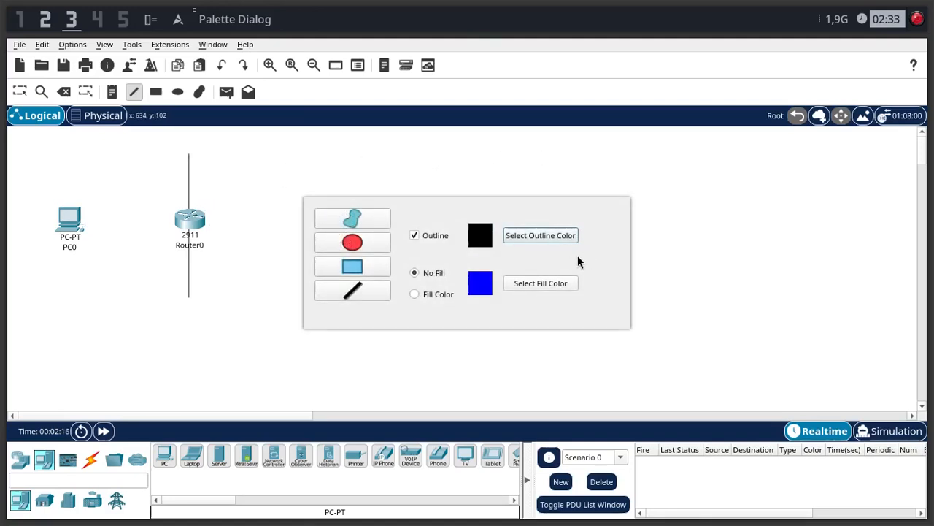
pyautogui.moveTo(582, 255); pyautogui.dragTo(855, 179)
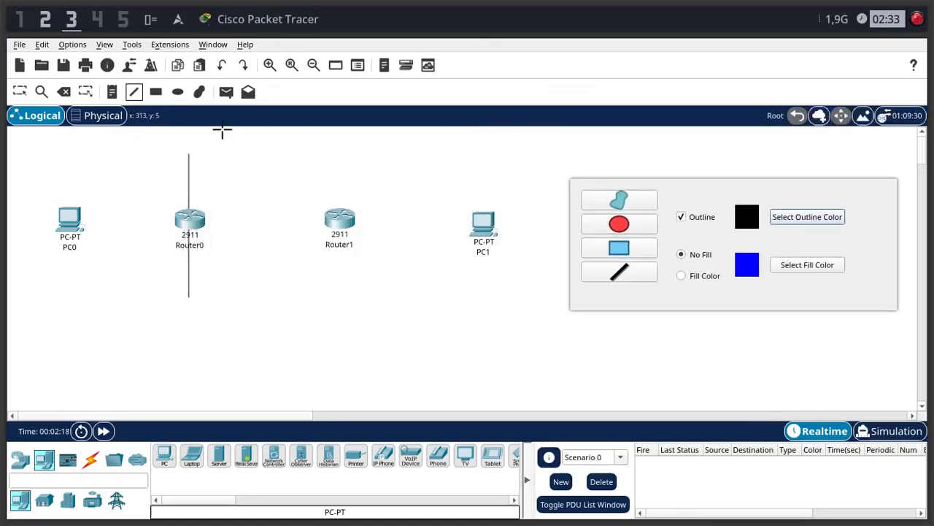
pyautogui.moveTo(335, 147); pyautogui.dragTo(338, 288)
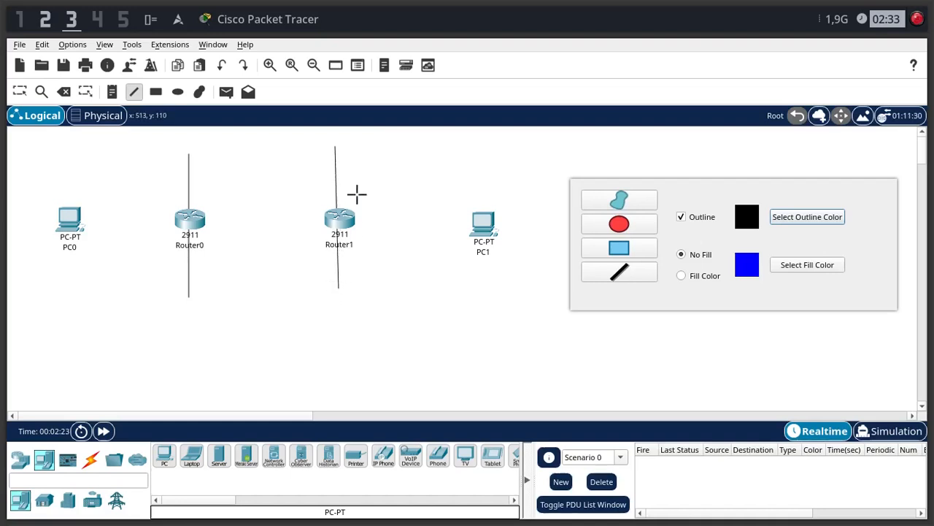
pyautogui.press('Escape')
pyautogui.hotkey('ctrl', 'z')
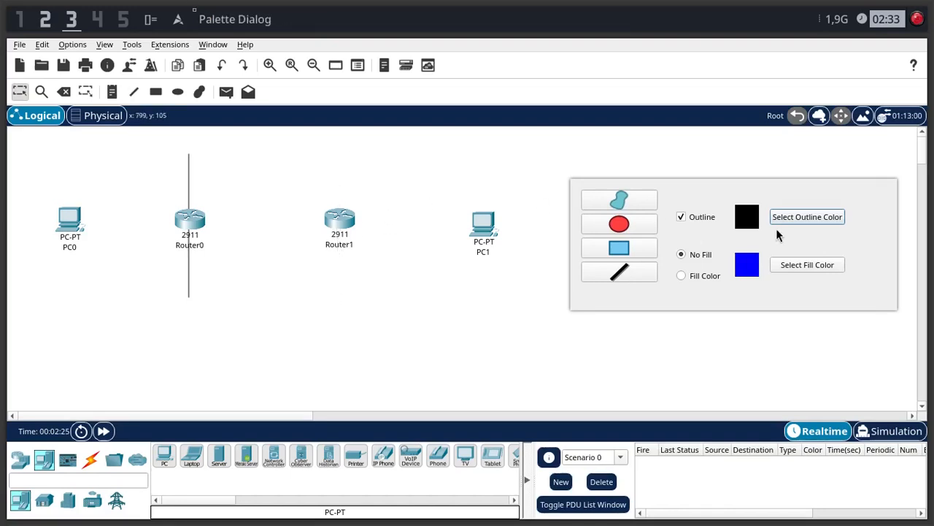
# - Draw a straight vertical divider line through Router1 and close the drawing palette
pyautogui.press('l')
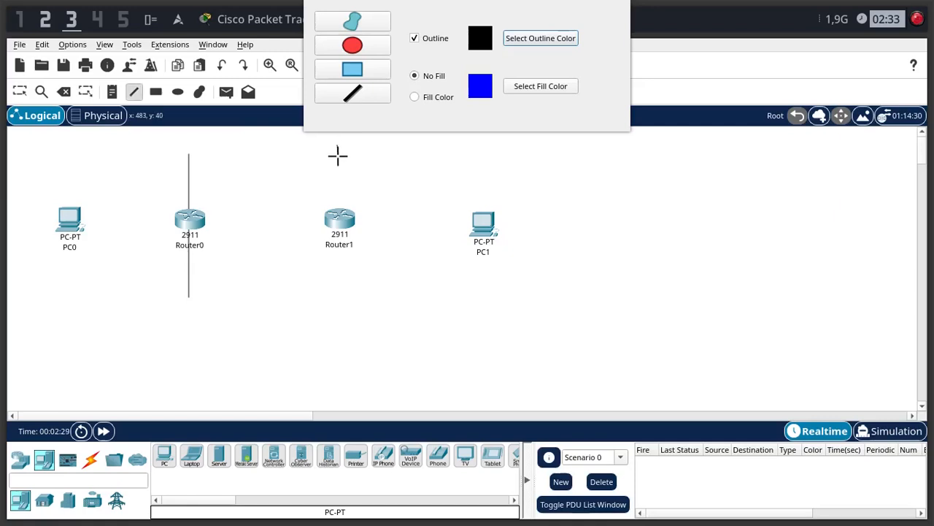
pyautogui.moveTo(337, 145); pyautogui.dragTo(337, 294)
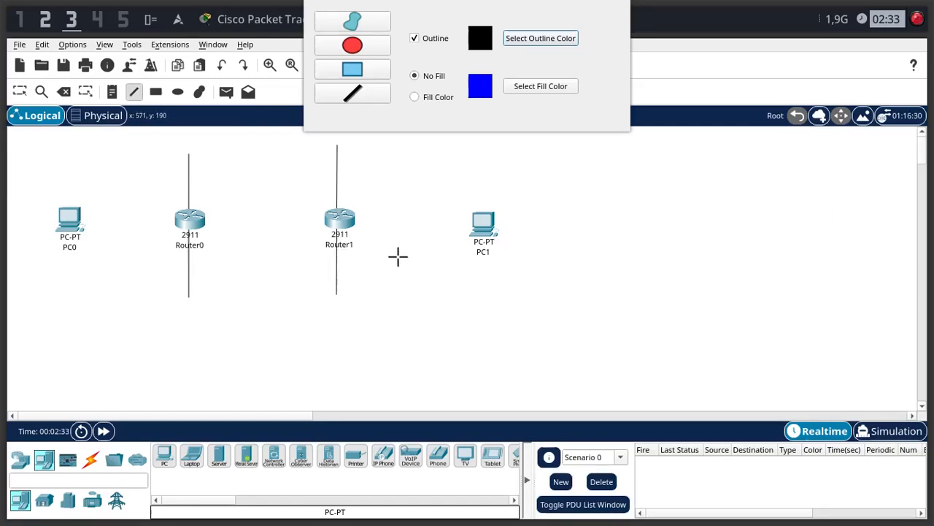
pyautogui.press('Escape')
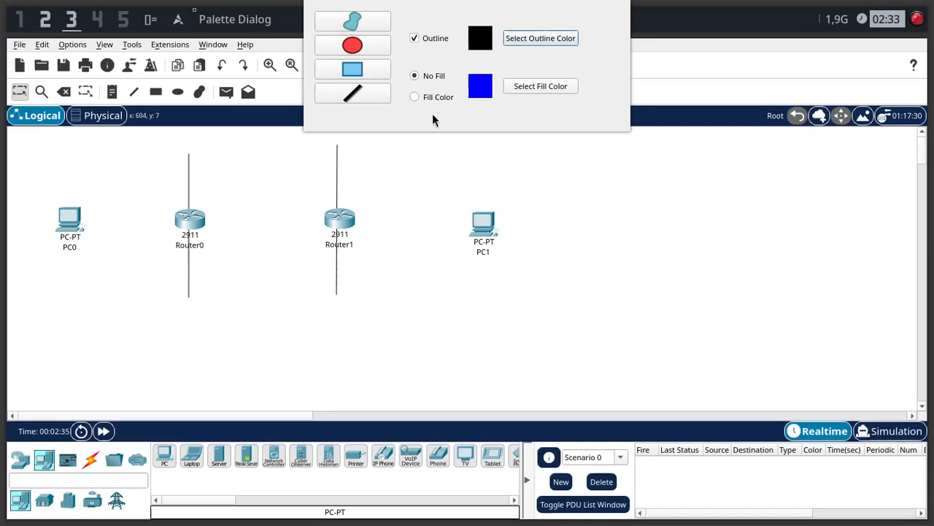
pyautogui.moveTo(432, 113); pyautogui.dragTo(412, 180)
pyautogui.press('Escape')
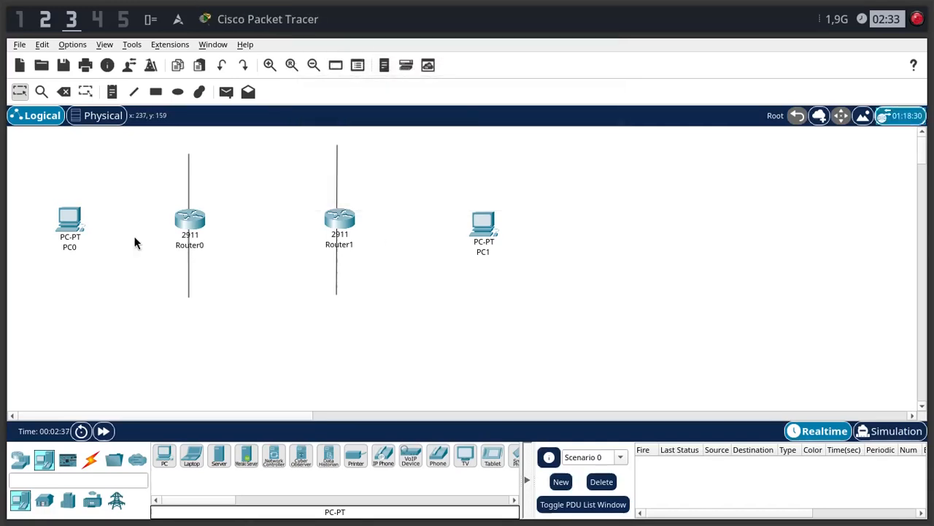
# - Add a text note reading "Class A" above PC0
pyautogui.press('n')
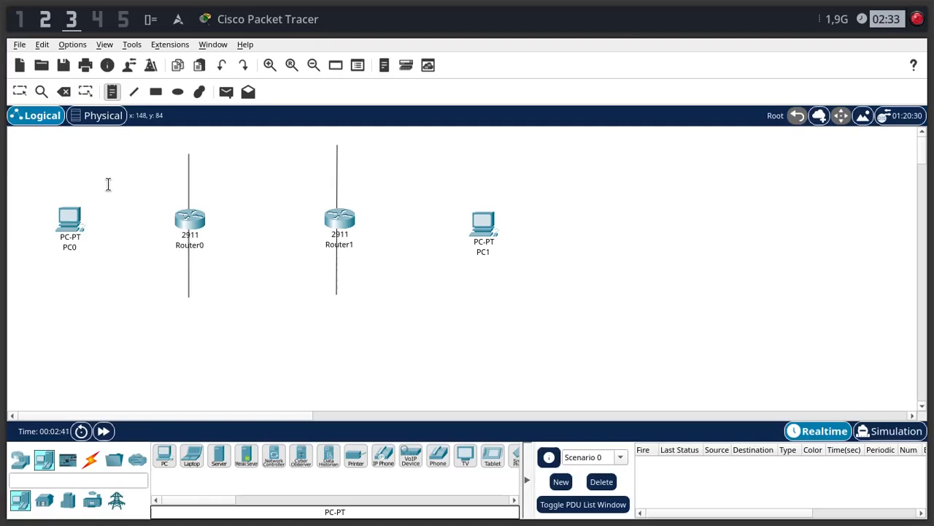
pyautogui.press('super+Return')
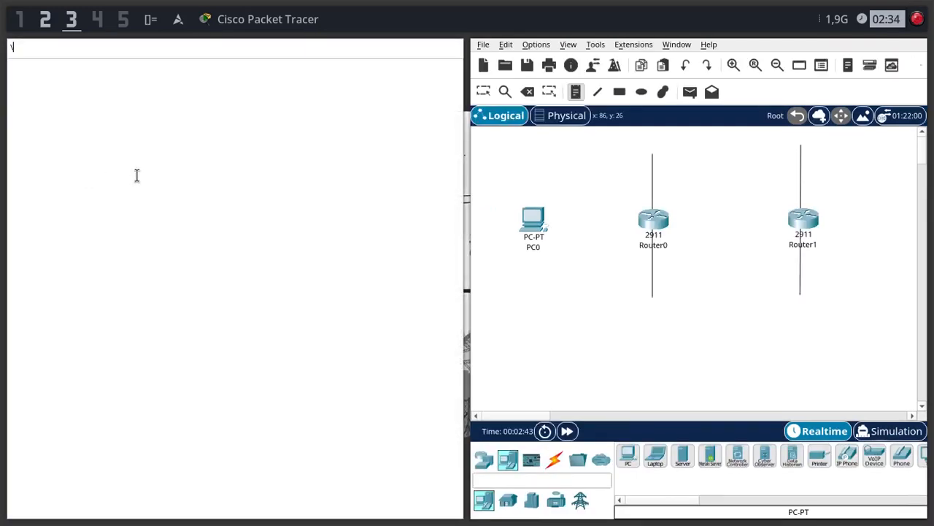
pyautogui.write('\\c')
pyautogui.press('BackSpace')
pyautogui.write('c')
pyautogui.press('Return')
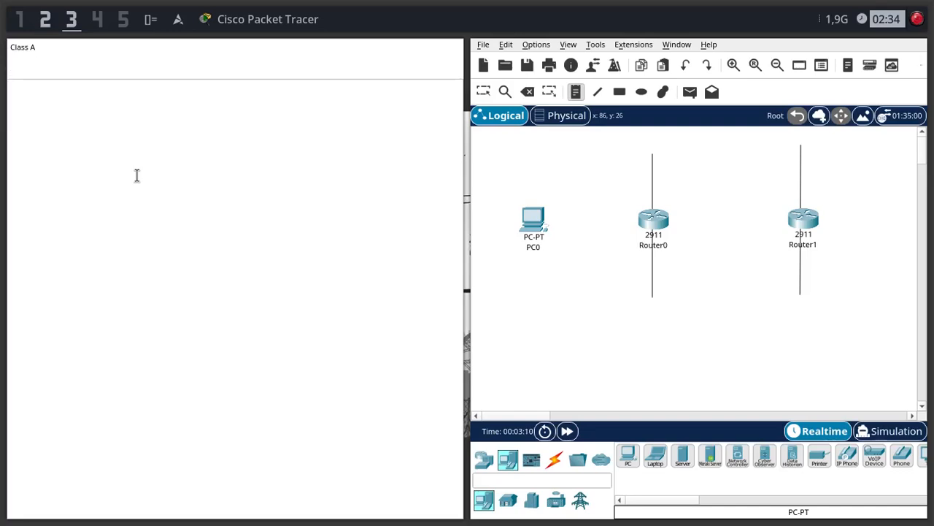
pyautogui.click(713, 194)
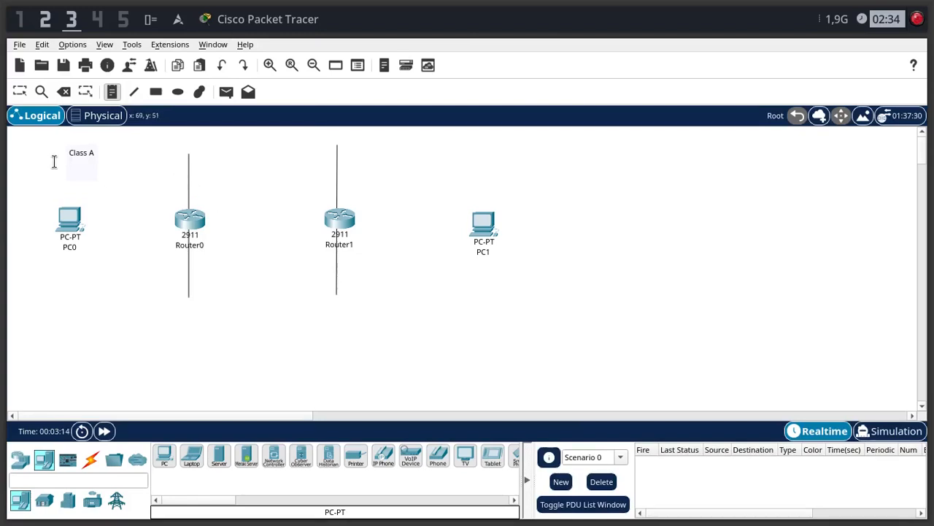
pyautogui.doubleClick(85, 161)
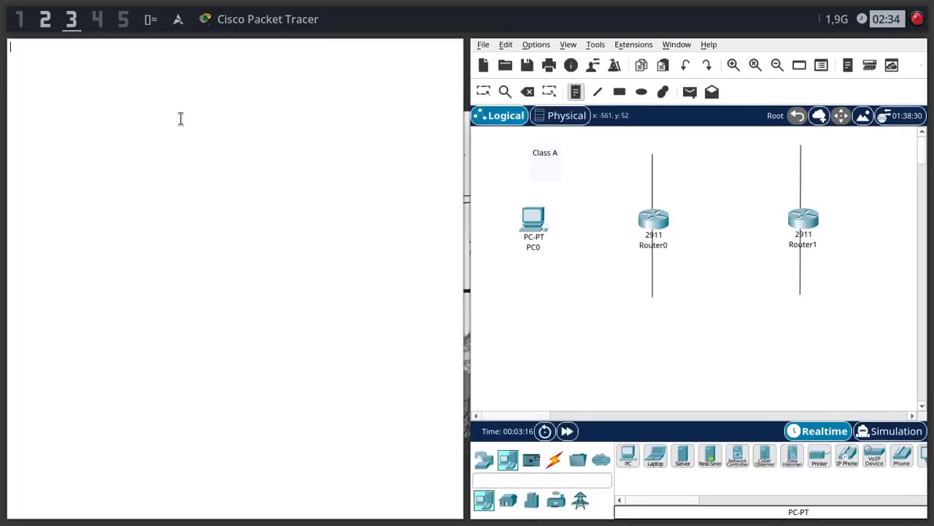
pyautogui.press('Escape')
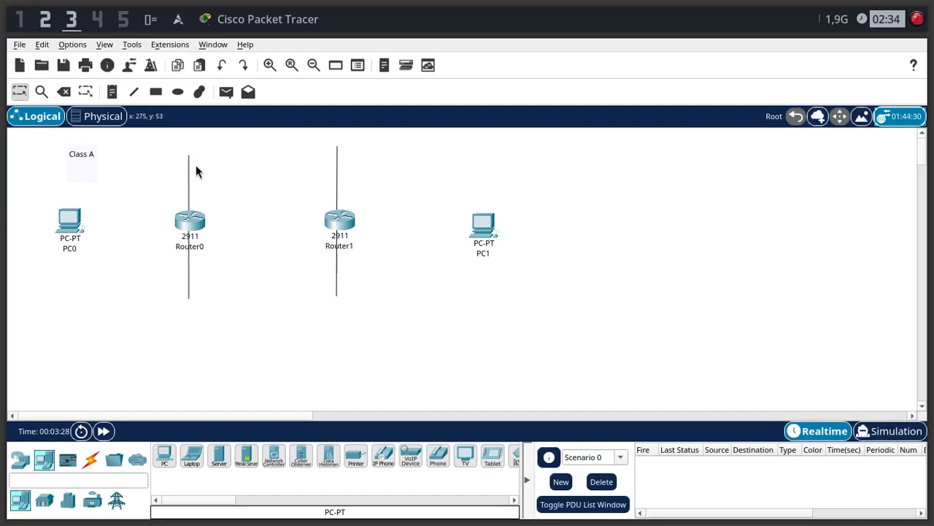
# - Add the address 1.0.0.2 below the "Class A" text in the note and move the note directly above PC0
pyautogui.doubleClick(81, 159)
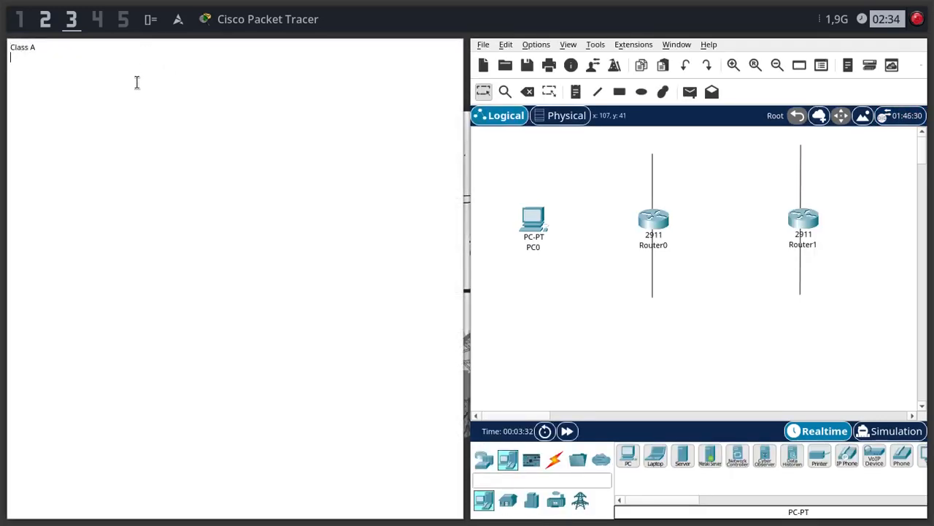
pyautogui.press('Return')
pyautogui.write('1.0.0.2')
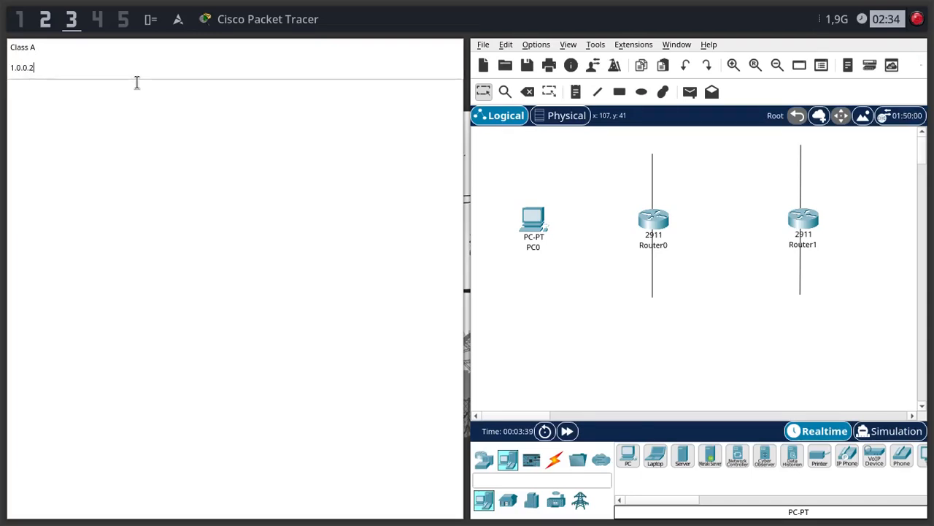
pyautogui.press('Escape')
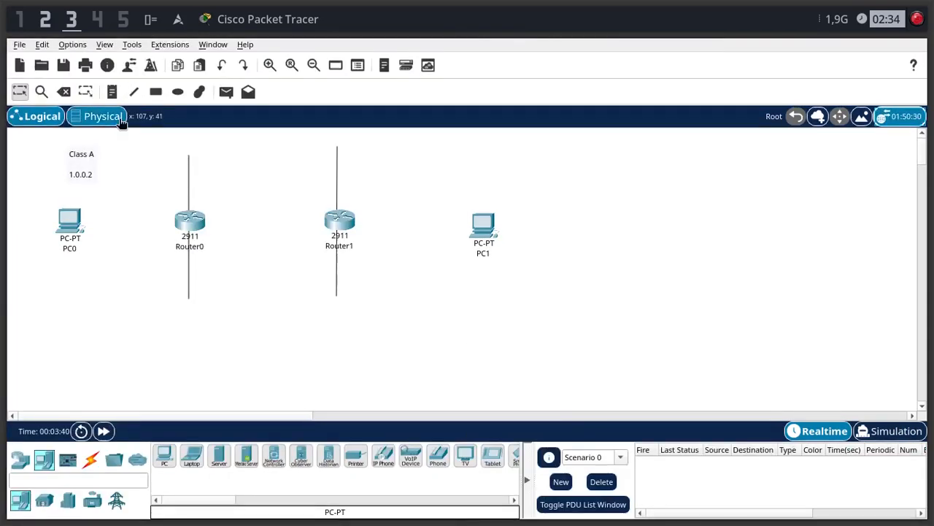
pyautogui.moveTo(81, 160); pyautogui.dragTo(69, 169)
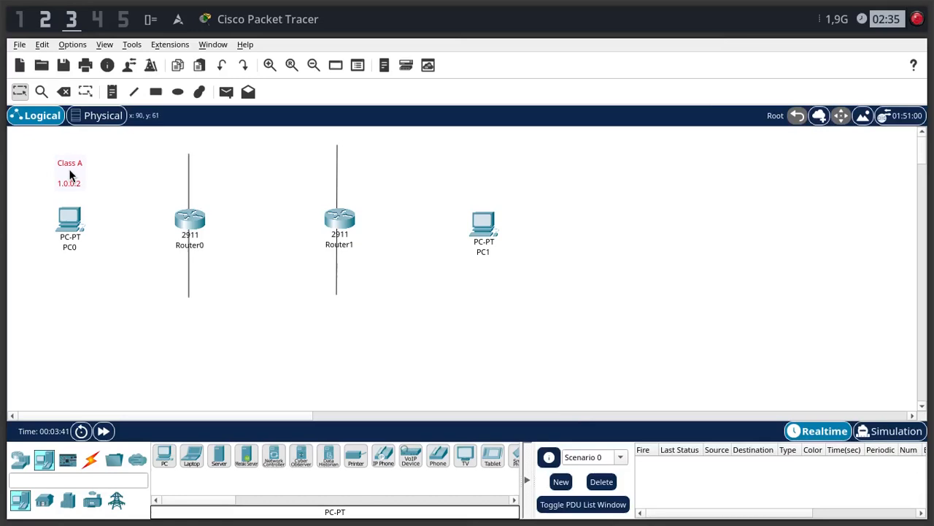
# - Add a note reading 1.0.0.1 beside Router0's divider line on the PC0 side, level with PC0's address
pyautogui.press('n')
pyautogui.click(156, 187)
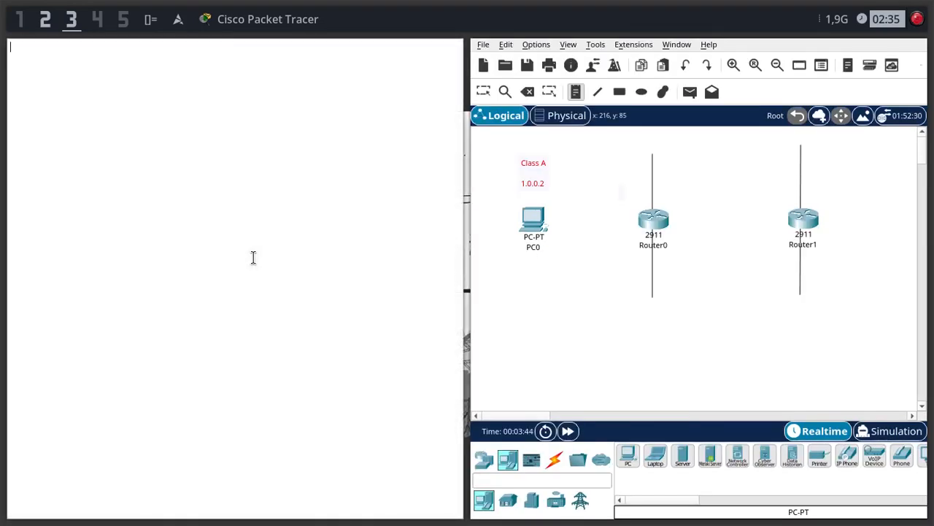
pyautogui.write('1.0.0.1')
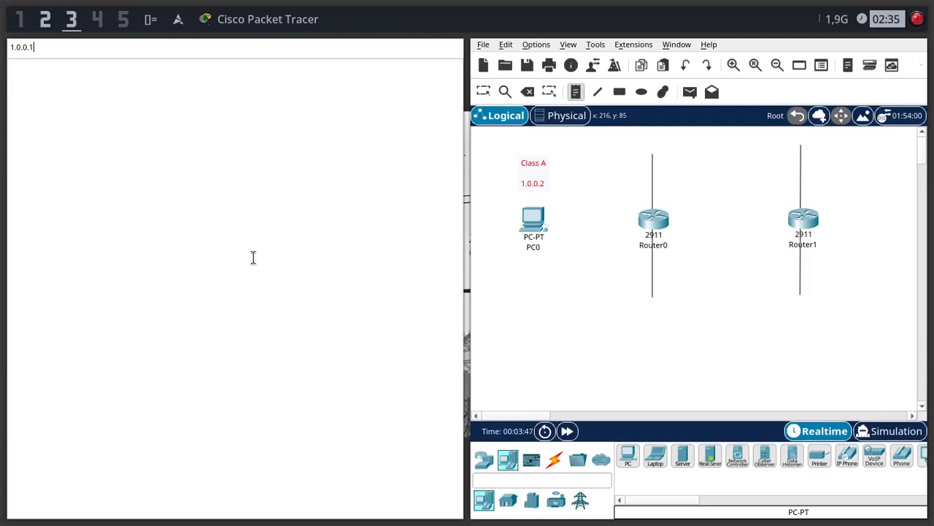
pyautogui.press('Escape')
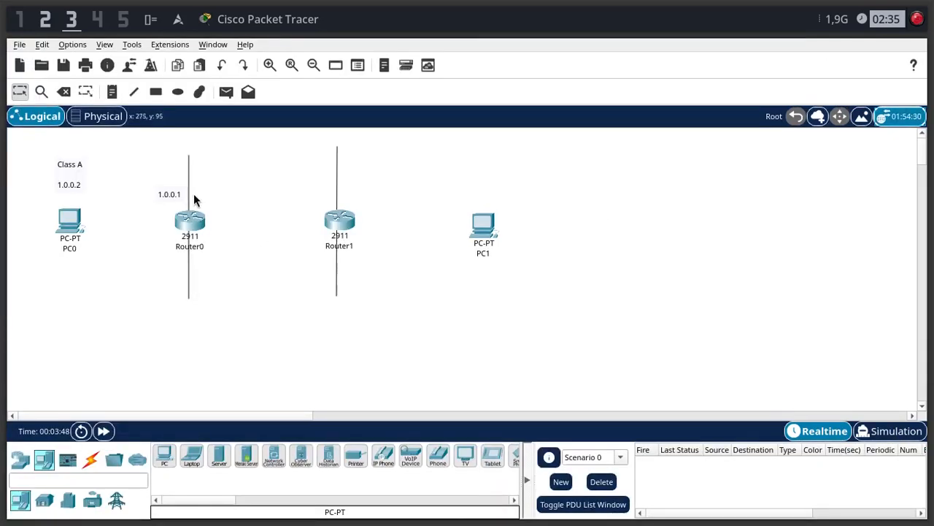
pyautogui.moveTo(173, 194); pyautogui.dragTo(164, 184)
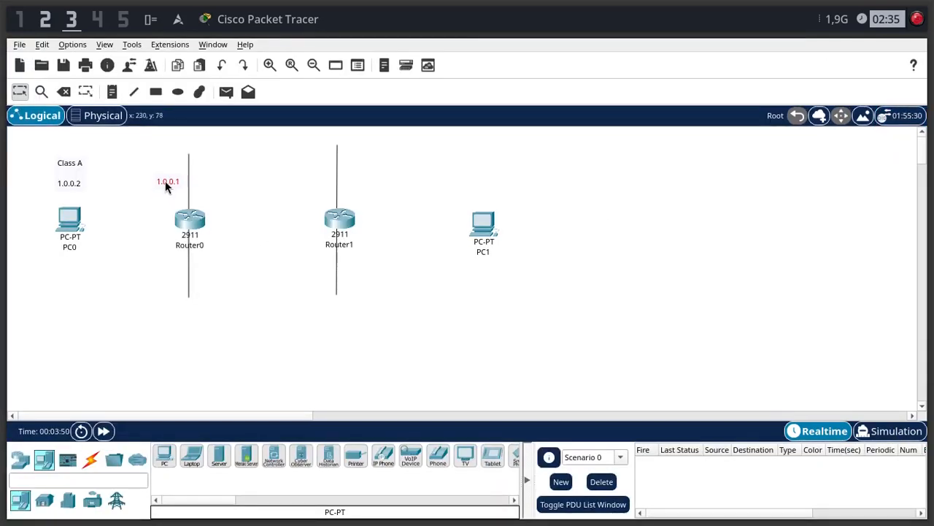
# - Add a note reading 2.0.0.1 beside Router0's divider line on the Router1 side, level with the 1.0.0.1 note
pyautogui.press('n')
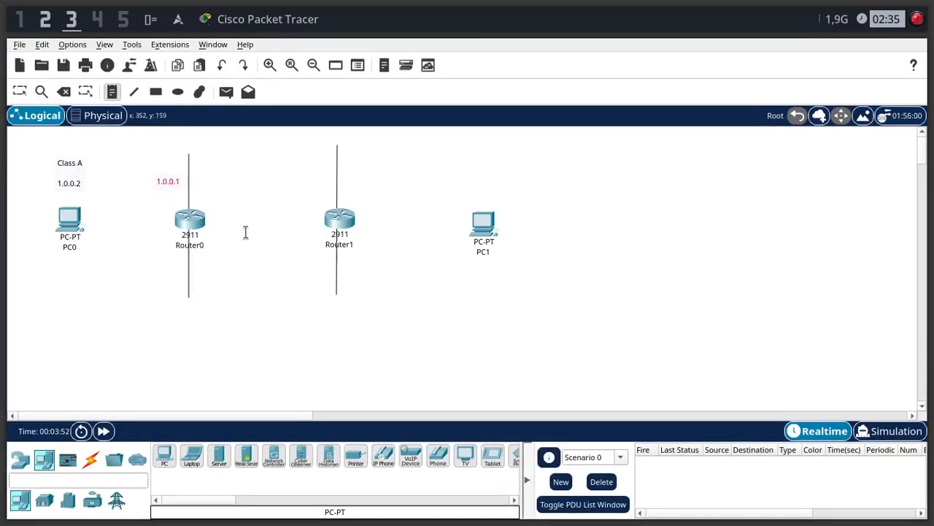
pyautogui.click(200, 188)
pyautogui.write('2')
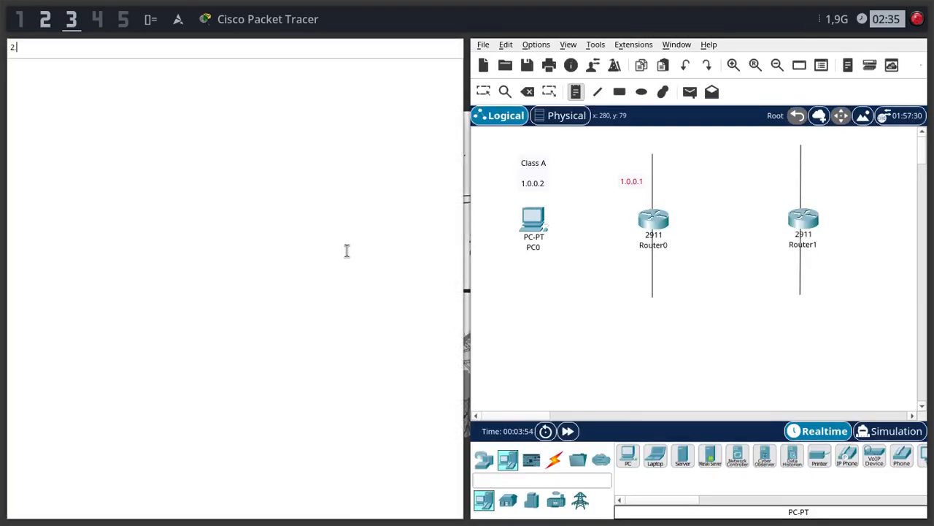
pyautogui.write('.0.0.1')
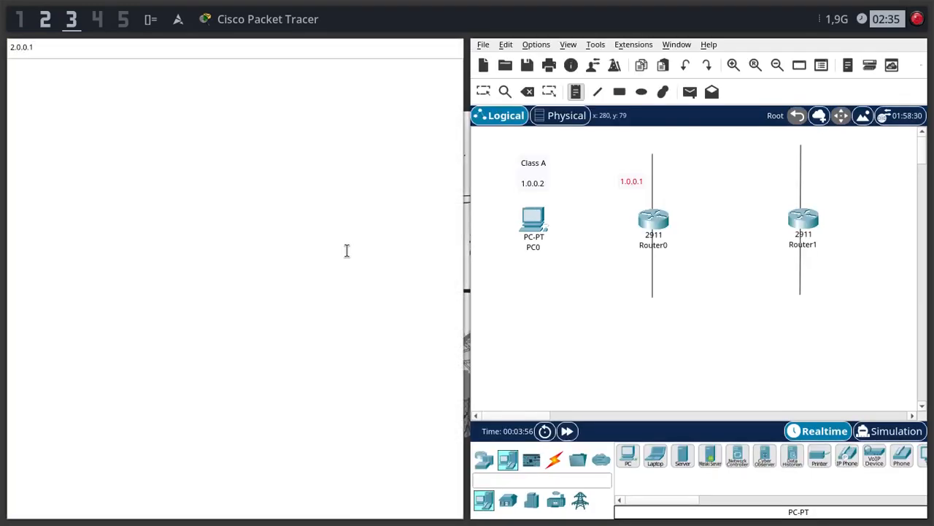
pyautogui.press('Escape')
pyautogui.moveTo(211, 187); pyautogui.dragTo(211, 181)
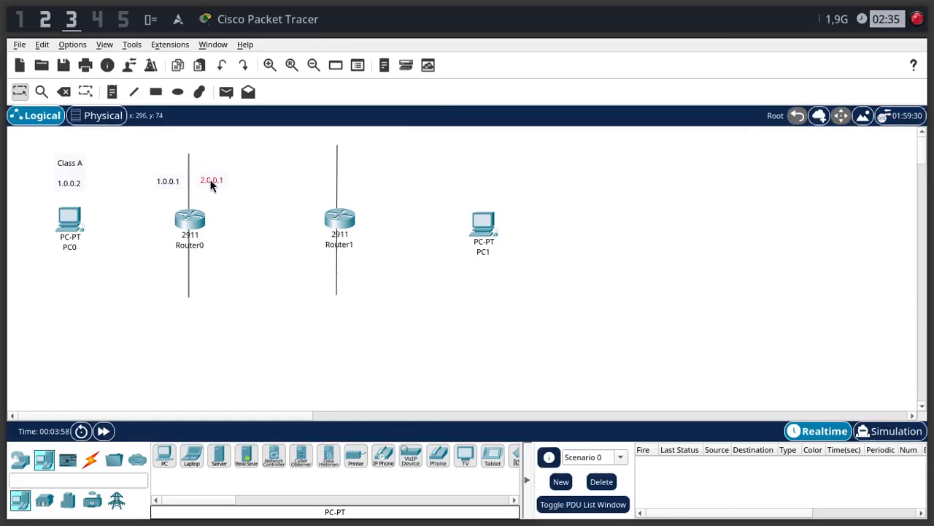
# - Add a note reading 2.0.0.2 beside Router1's divider line on the Router0 side, level with the other addresses
pyautogui.press('n')
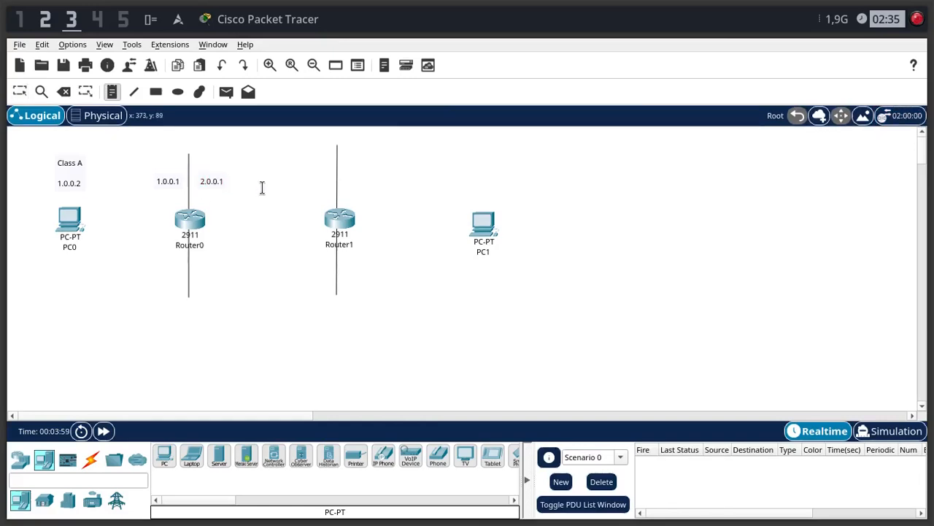
pyautogui.click(314, 177)
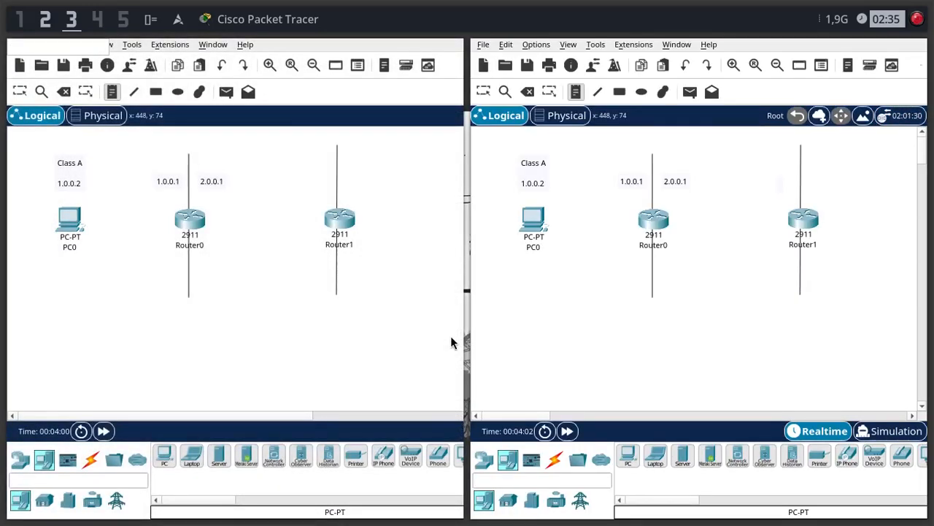
pyautogui.write('2.0.0.2')
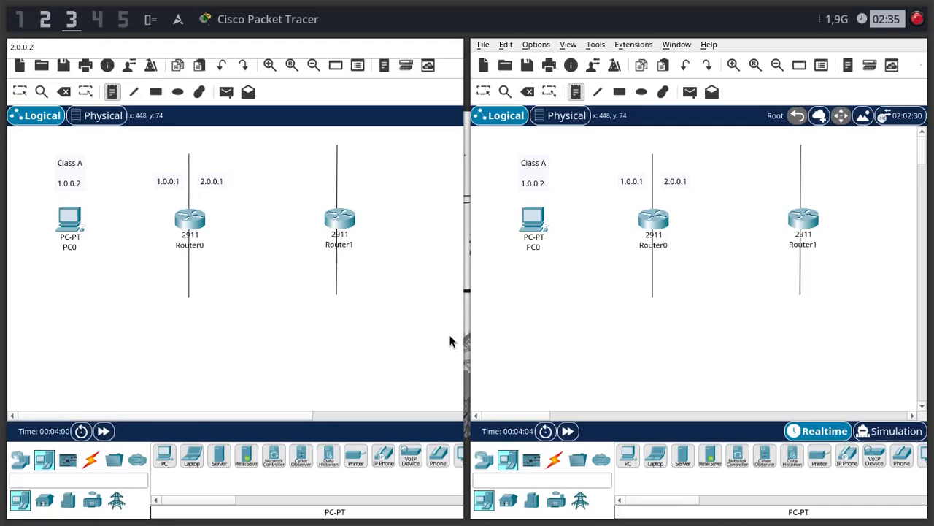
pyautogui.press('Escape')
pyautogui.moveTo(327, 185); pyautogui.dragTo(309, 177)
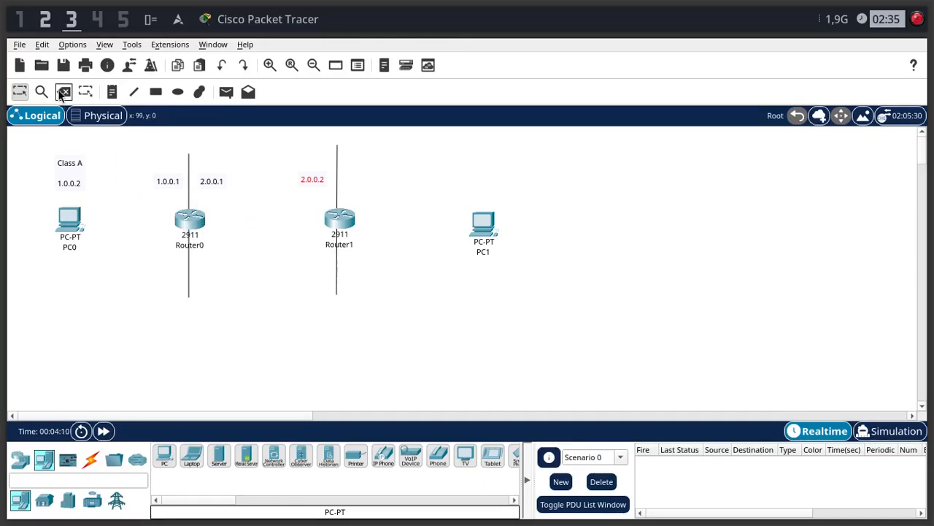
pyautogui.click(19, 44)
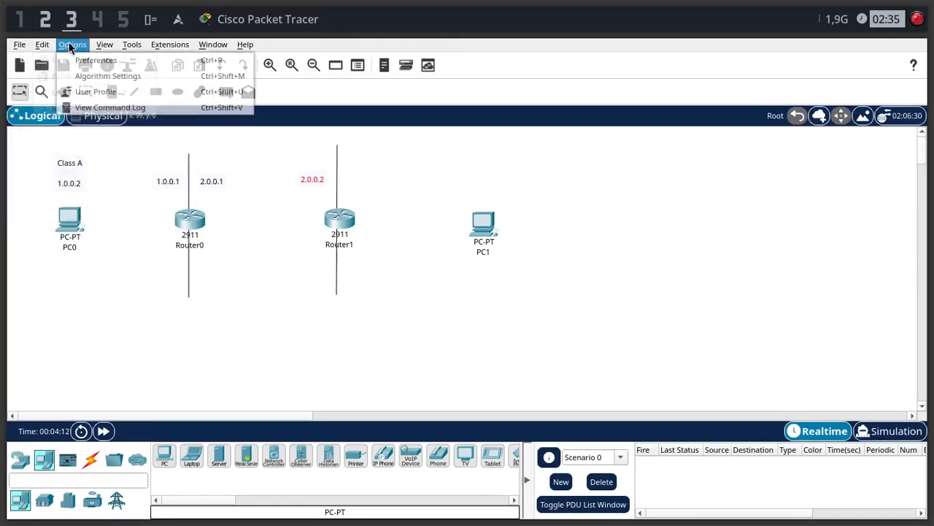
pyautogui.click(80, 61)
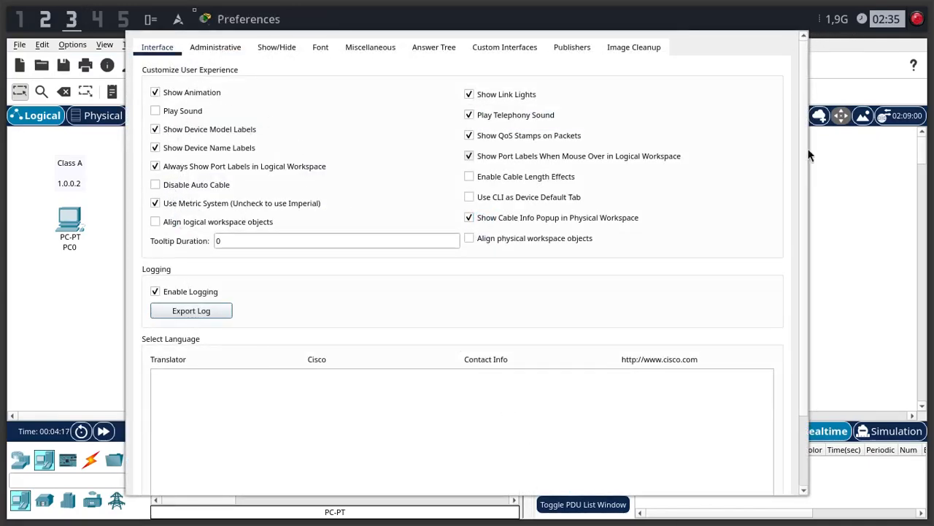
pyautogui.press('Escape')
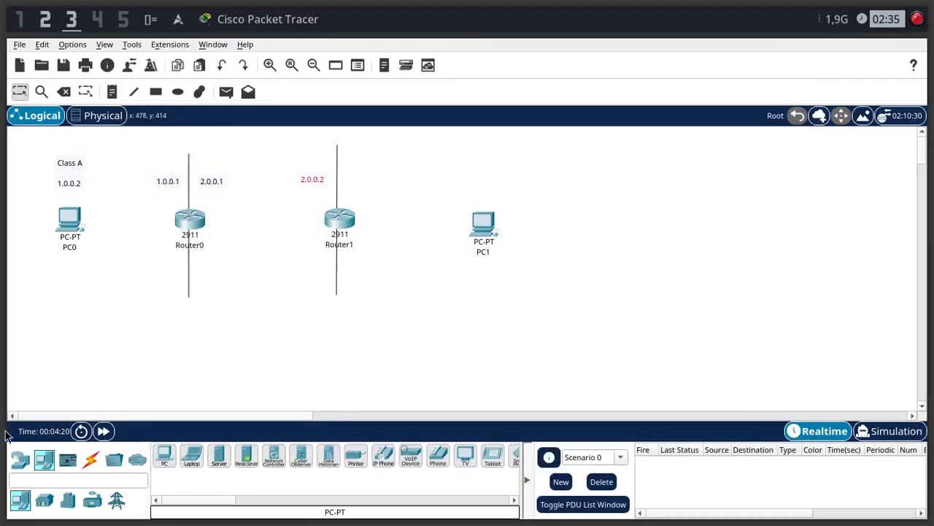
# - List the available cable types and add a note reading 3.0.0.1 beside Router1's divider line on the PC1 side
pyautogui.click(87, 458)
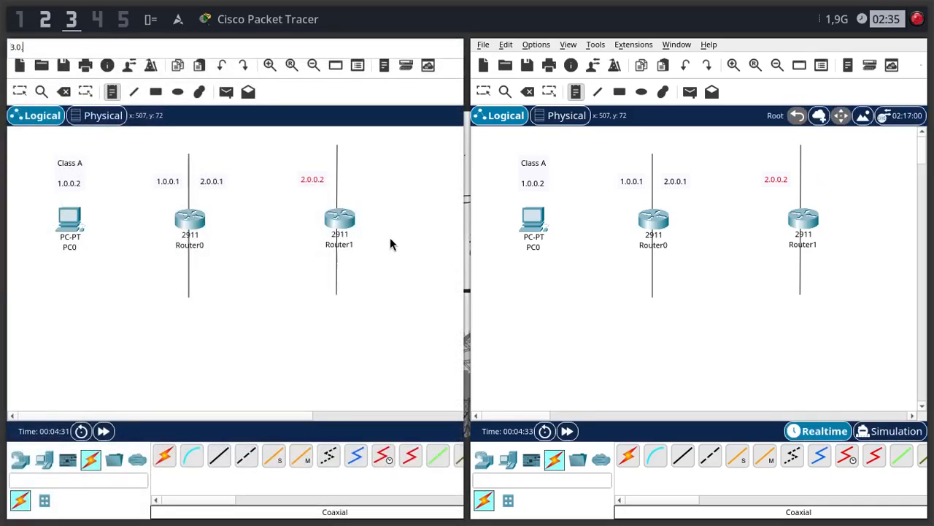
pyautogui.write('.0.0.')
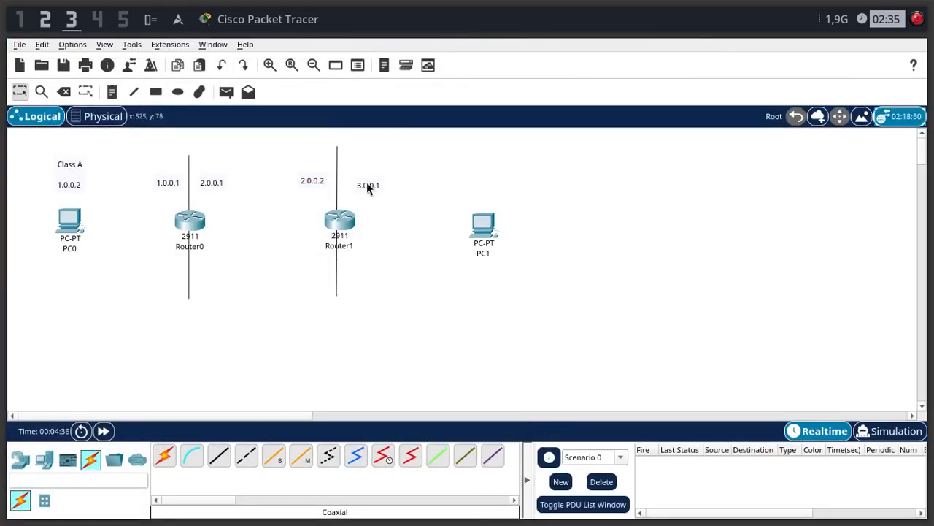
pyautogui.write('1')
pyautogui.moveTo(370, 183); pyautogui.dragTo(374, 178)
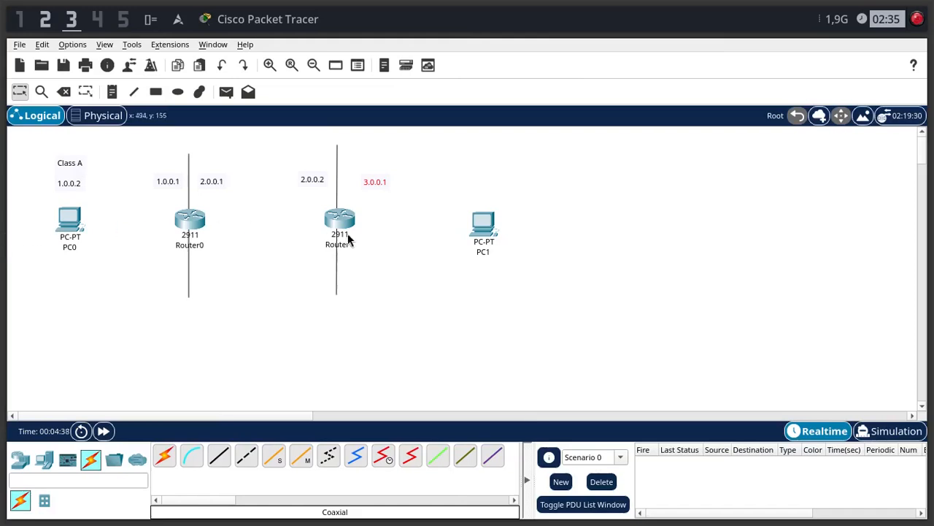
pyautogui.moveTo(377, 185); pyautogui.dragTo(375, 178)
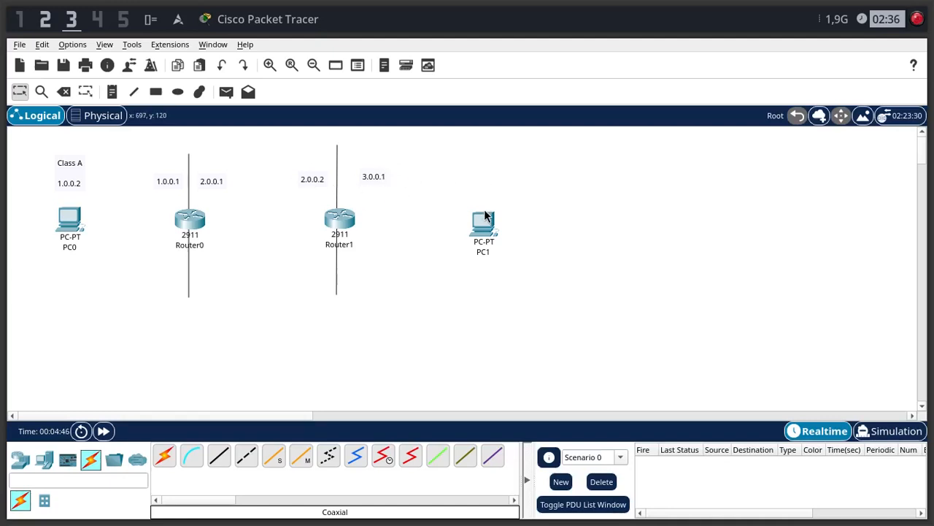
# - Add a note reading 3.0.0.2 and position it directly above PC1
pyautogui.press('n')
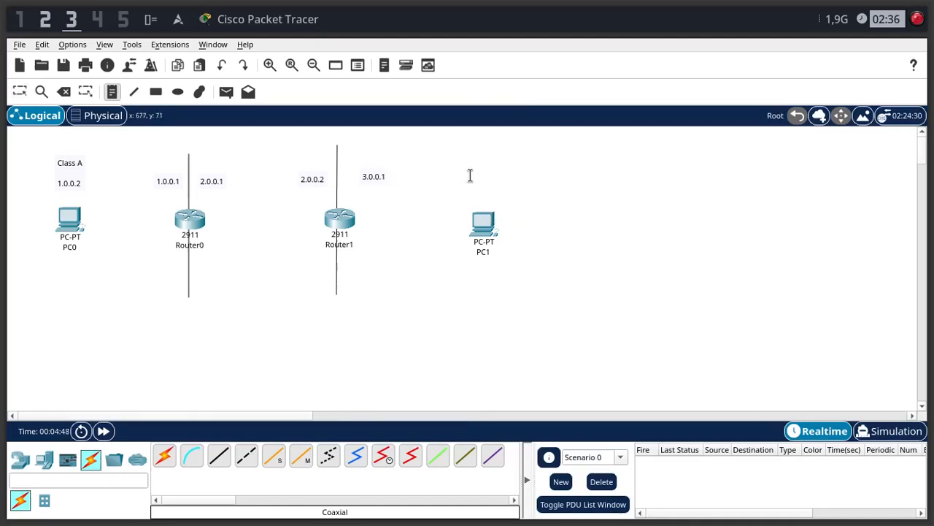
pyautogui.click(470, 175)
pyautogui.write('3.0.0.2')
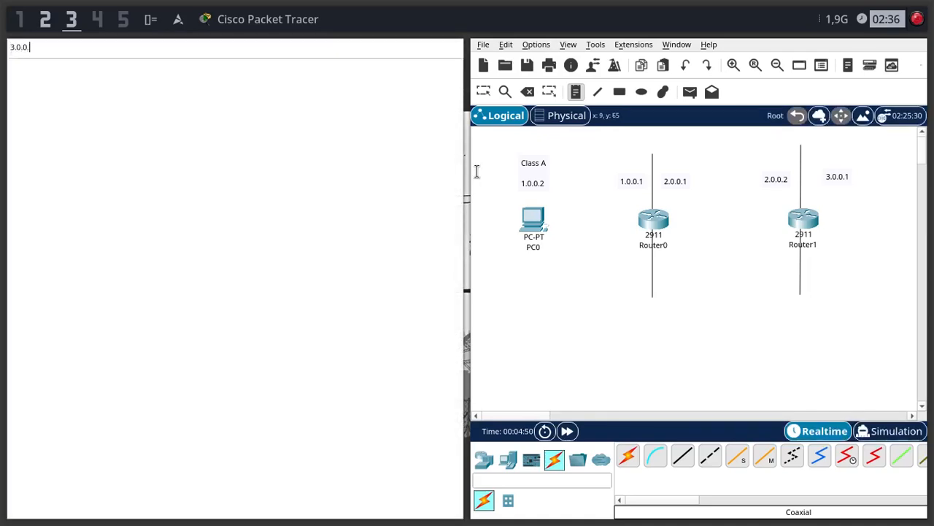
pyautogui.click(477, 172)
pyautogui.moveTo(491, 194)
pyautogui.mouseDown()
pyautogui.moveTo(479, 176)
pyautogui.moveTo(488, 179)
pyautogui.mouseUp()
pyautogui.click(569, 194)
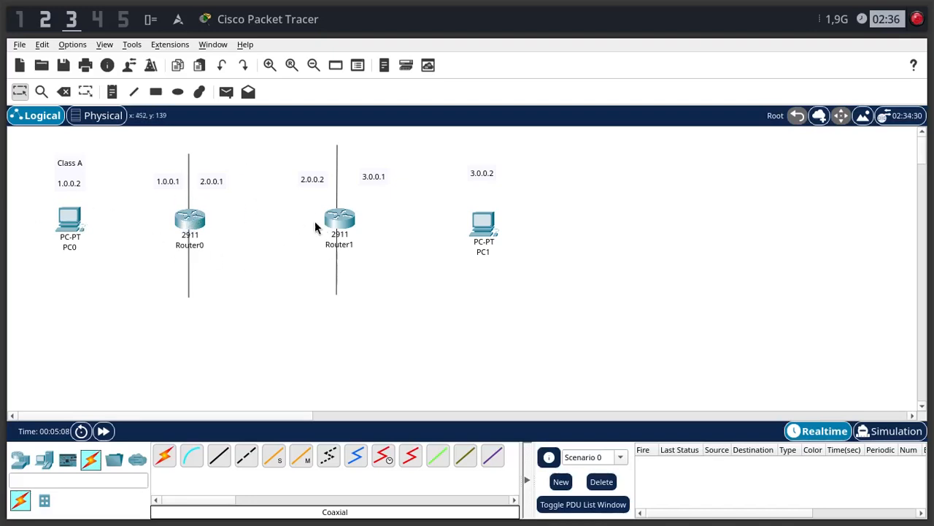
pyautogui.moveTo(277, 235); pyautogui.dragTo(277, 237)
pyautogui.moveTo(201, 156); pyautogui.dragTo(292, 202)
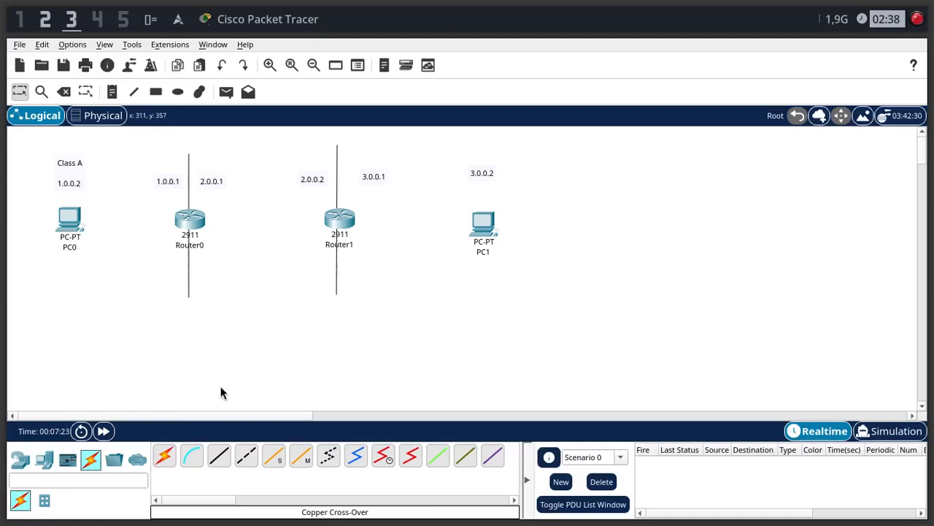
pyautogui.click(217, 460)
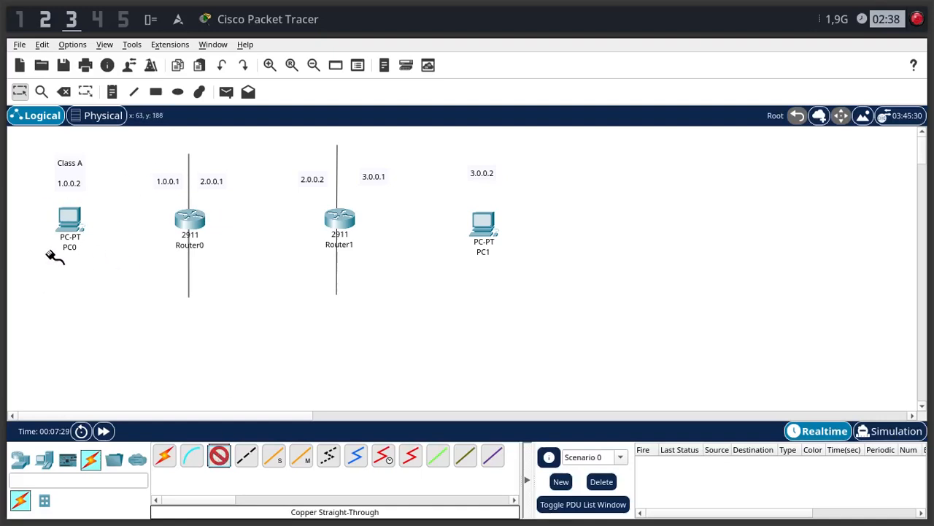
pyautogui.click(70, 219)
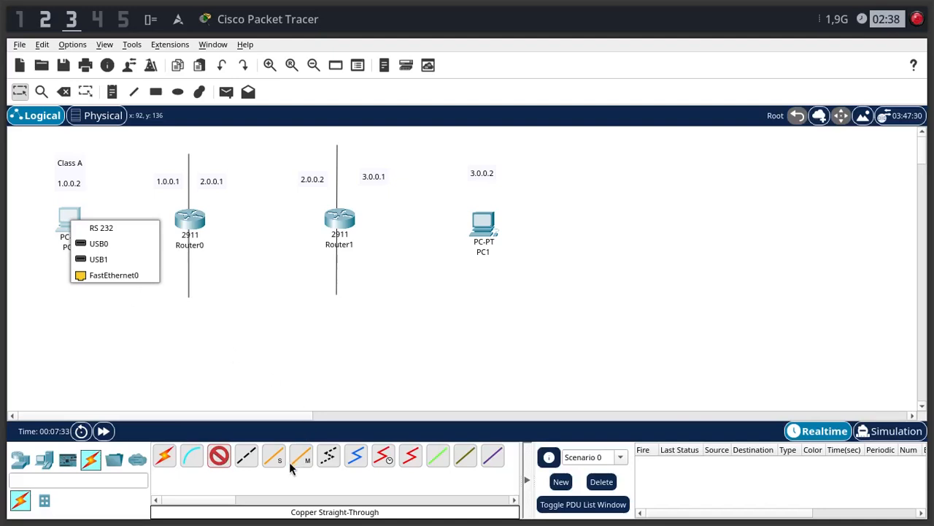
pyautogui.click(247, 459)
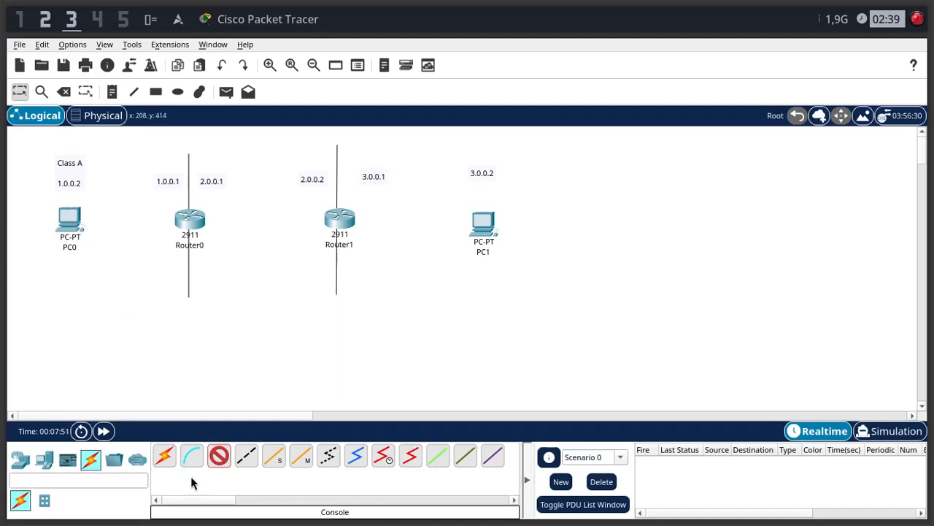
pyautogui.click(218, 458)
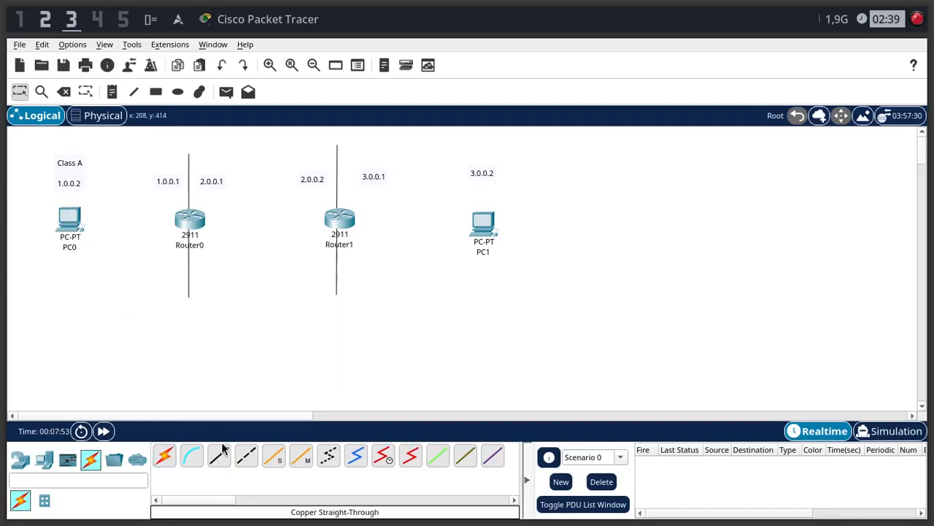
# - Connect PC0 to Router0 using the automatically chosen connection type
pyautogui.click(168, 465)
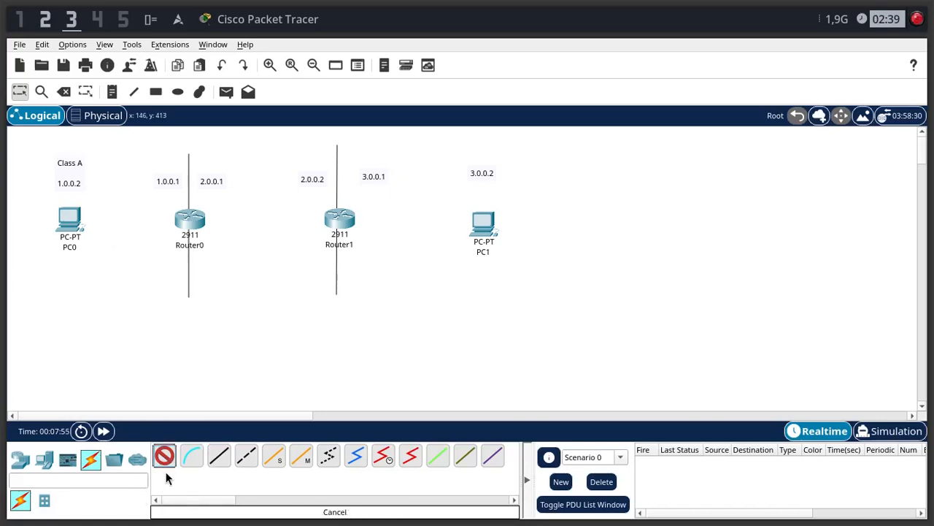
pyautogui.click(70, 215)
pyautogui.click(190, 219)
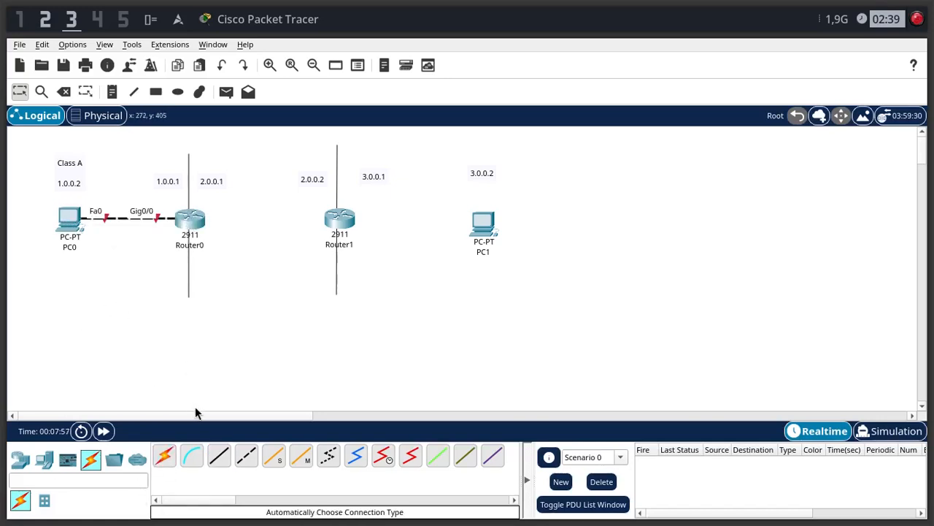
# - Delete the automatically chosen cable between PC0 and Router0 and leave delete mode
pyautogui.press('Delete')
pyautogui.click(117, 218)
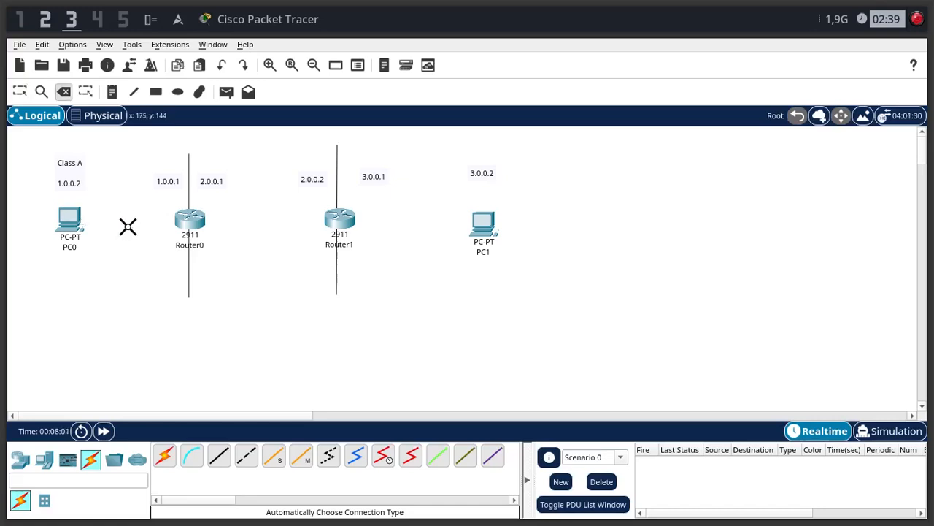
pyautogui.press('Escape')
# - Connect PC0's FastEthernet0 port to Router0's GigabitEthernet0/0 port with a copper straight-through cable
pyautogui.click(246, 456)
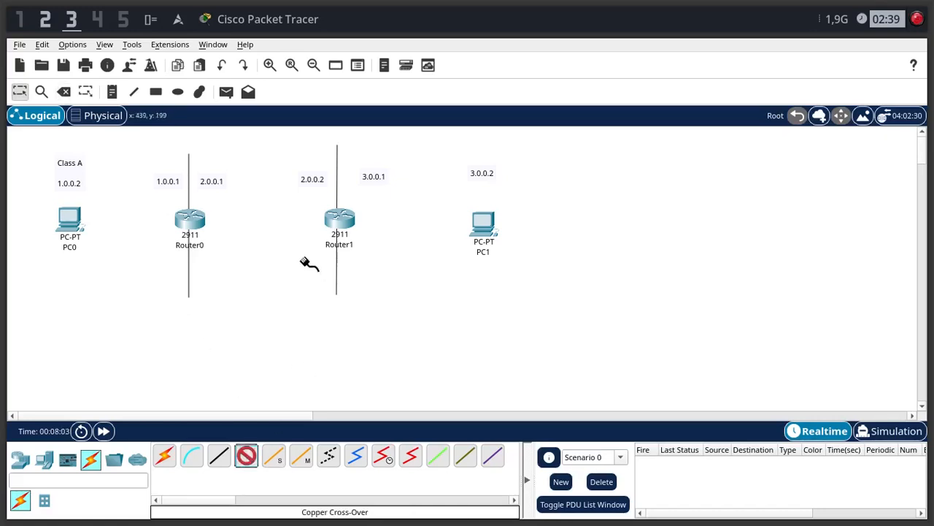
pyautogui.click(218, 455)
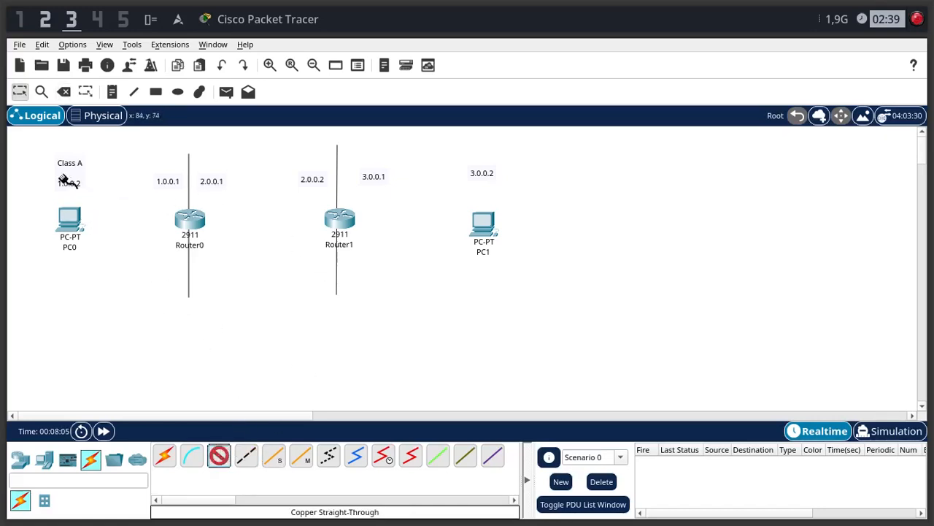
pyautogui.click(70, 221)
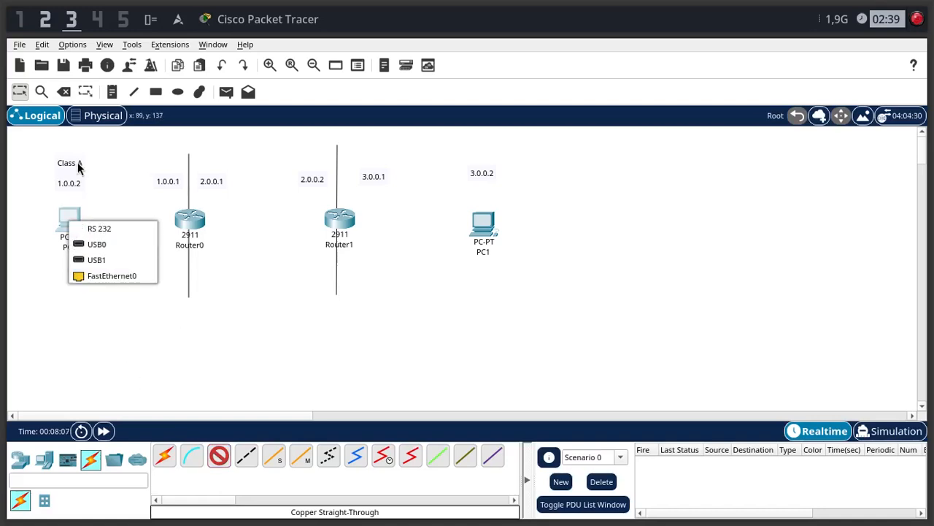
pyautogui.click(110, 277)
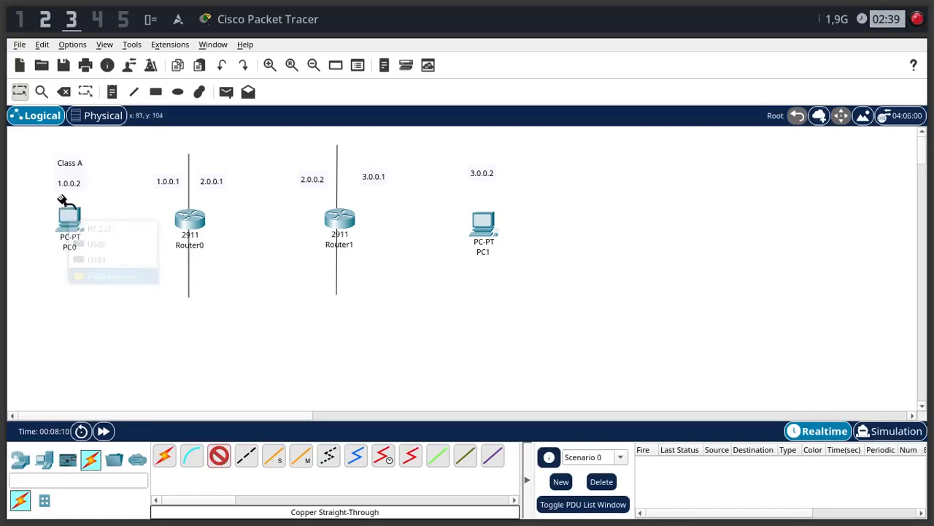
pyautogui.click(194, 224)
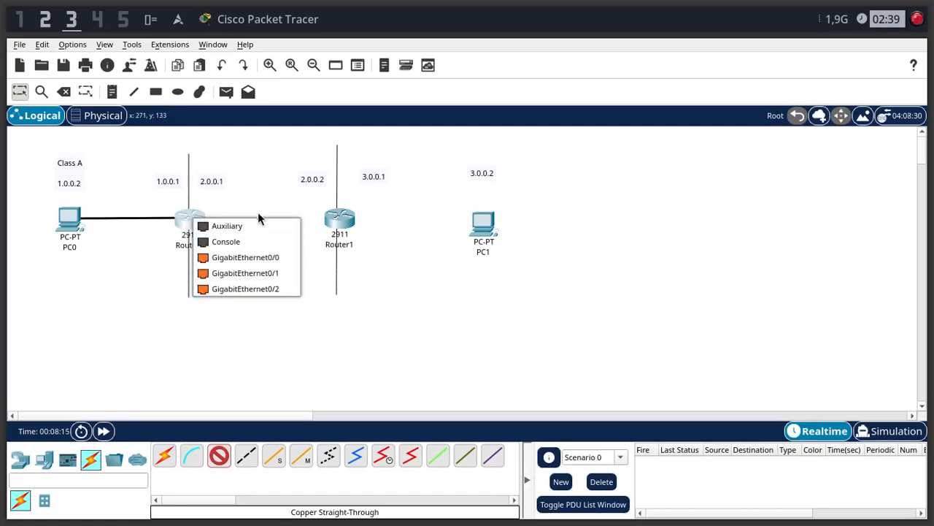
pyautogui.click(256, 253)
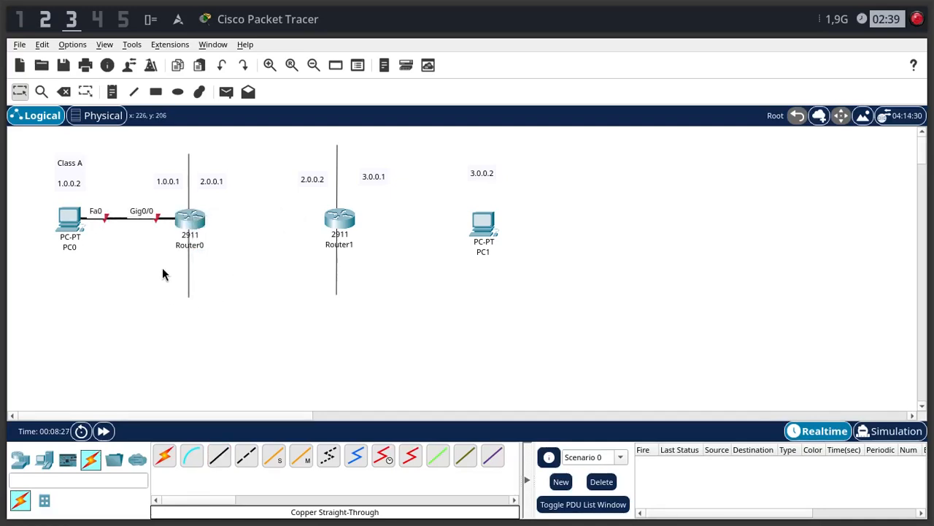
# - Delete the copper straight-through cable between PC0 and Router0 and leave delete mode
pyautogui.press('Delete')
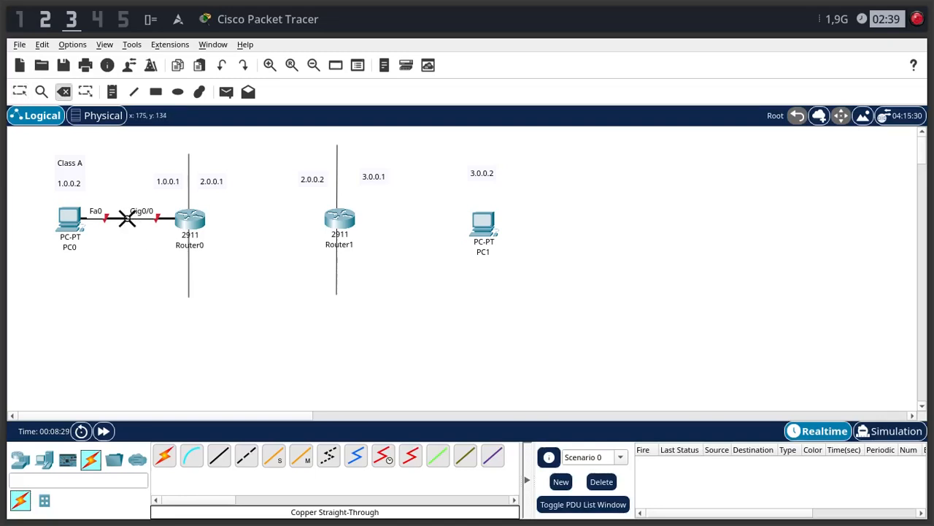
pyautogui.click(127, 217)
pyautogui.press('Escape')
# - Reconnect PC0 to Router0 with a cable of the automatically chosen connection type
pyautogui.click(165, 456)
pyautogui.click(82, 216)
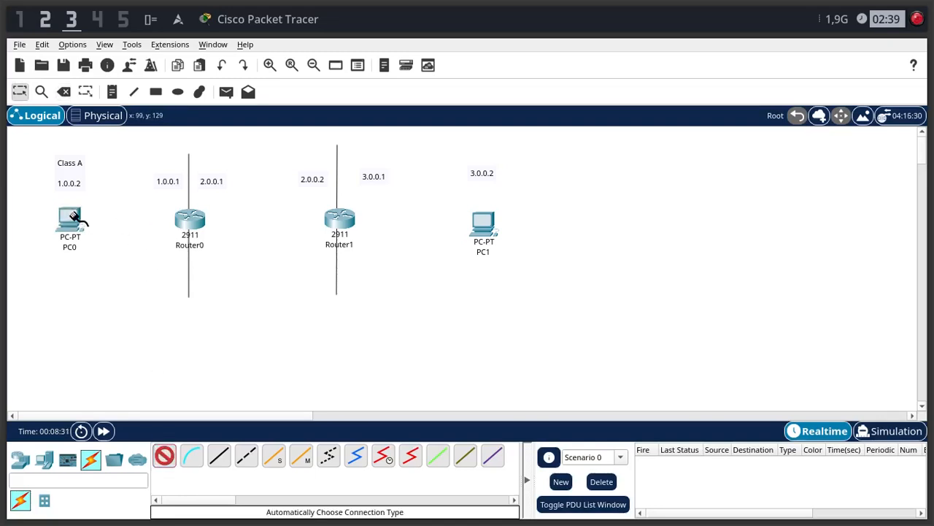
pyautogui.click(192, 217)
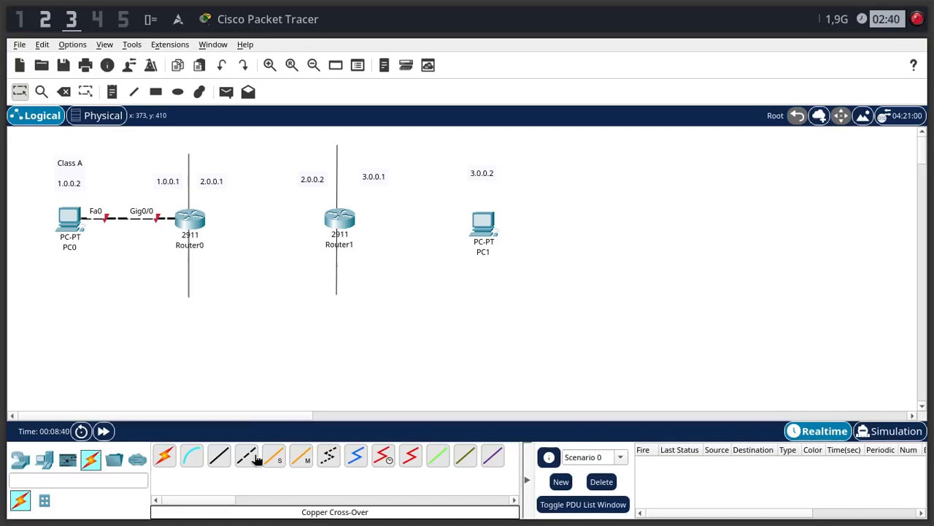
# - Connect Router0 to Router1 and Router1 to PC1 with cables of the automatically chosen connection type
pyautogui.click(164, 456)
pyautogui.click(191, 221)
pyautogui.click(341, 232)
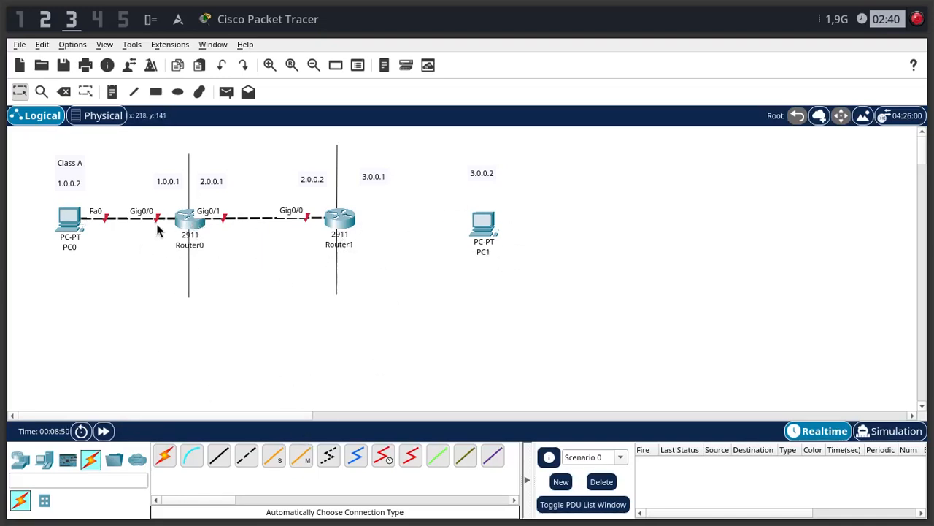
pyautogui.click(165, 455)
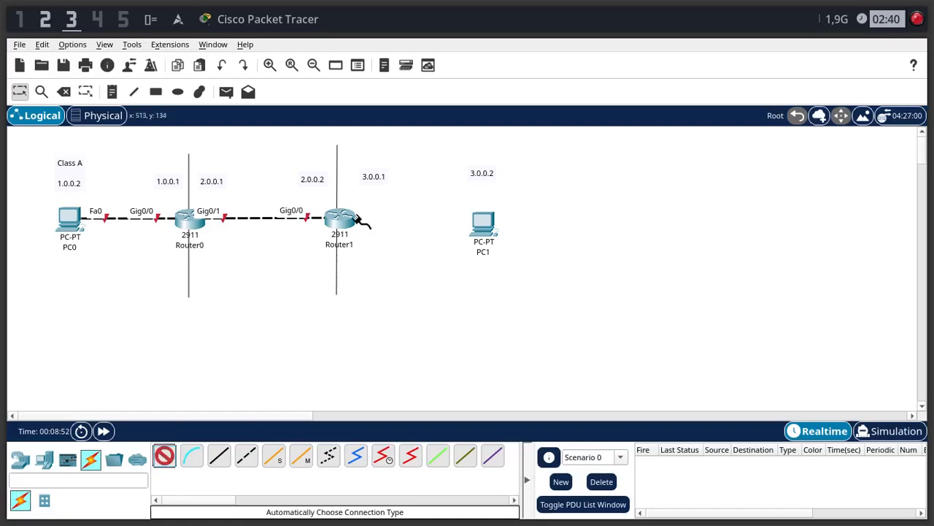
pyautogui.click(340, 217)
pyautogui.click(483, 221)
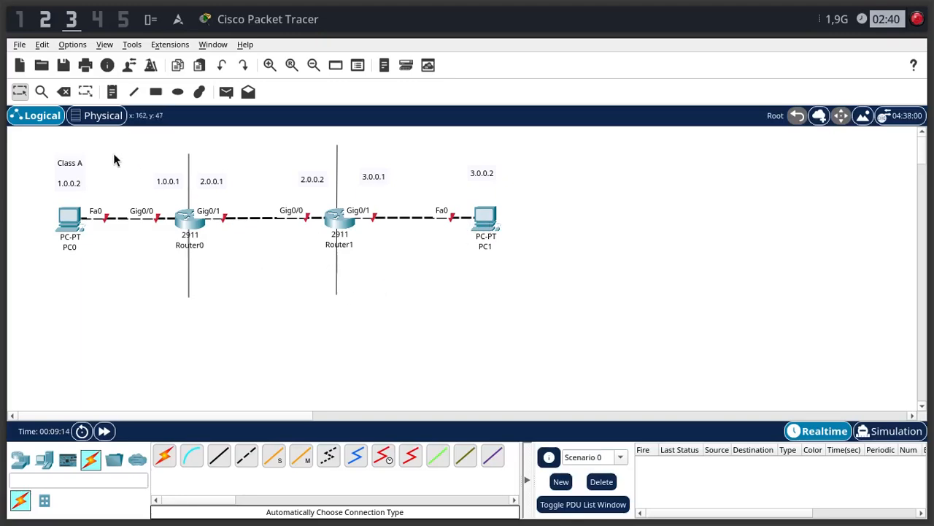
# - Open the preferences, view the interface options such as always showing port labels, and close them
pyautogui.click(81, 47)
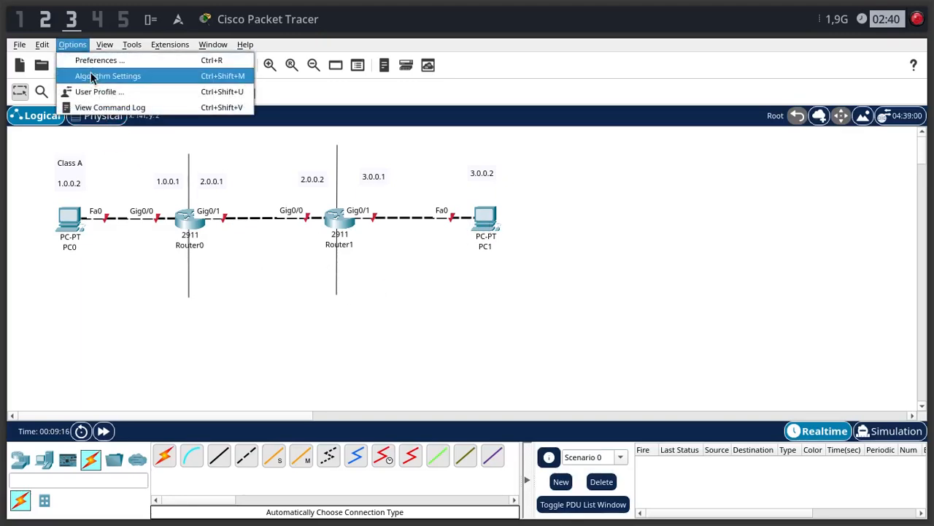
pyautogui.click(63, 58)
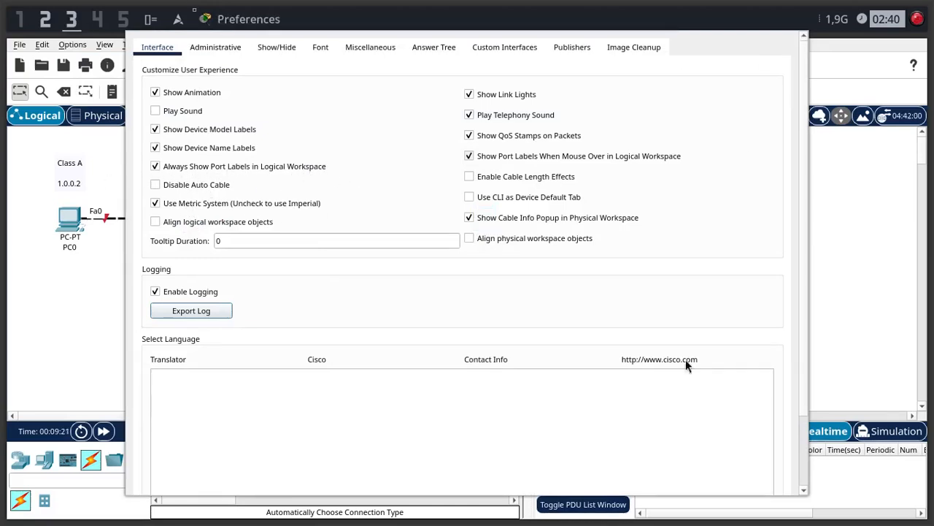
pyautogui.press('Escape')
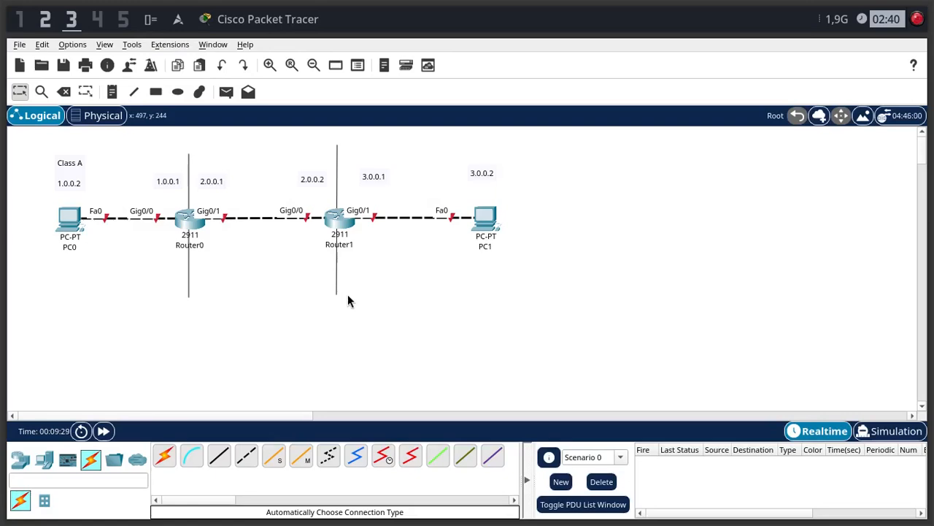
# - Add the note "STATIC ROUTING IPV4" to the workspace and place it beside PC1 at cable height
pyautogui.press('n')
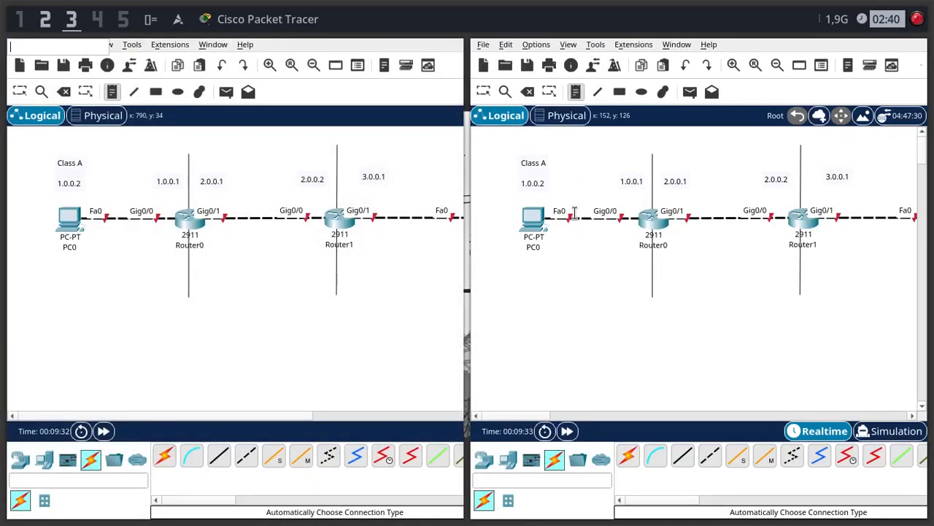
pyautogui.write('S')
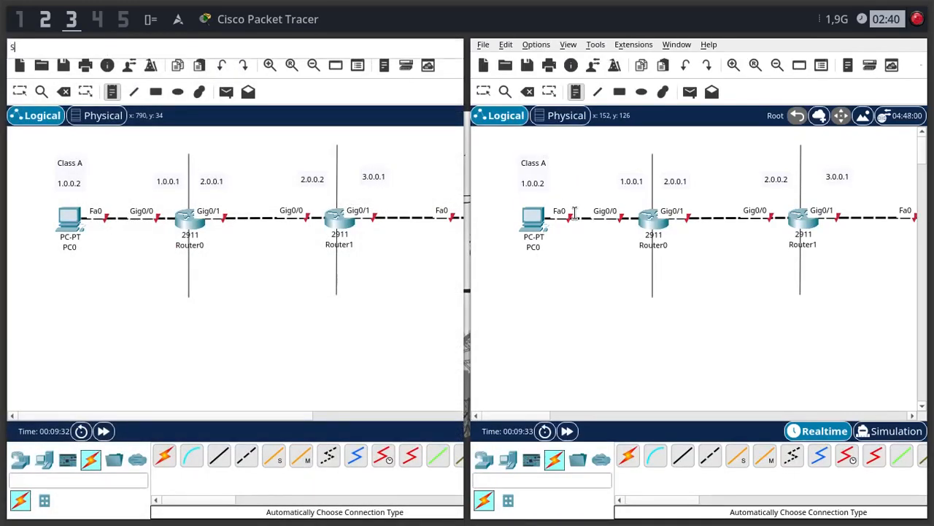
pyautogui.write('TATIC ROUTING IPV4')
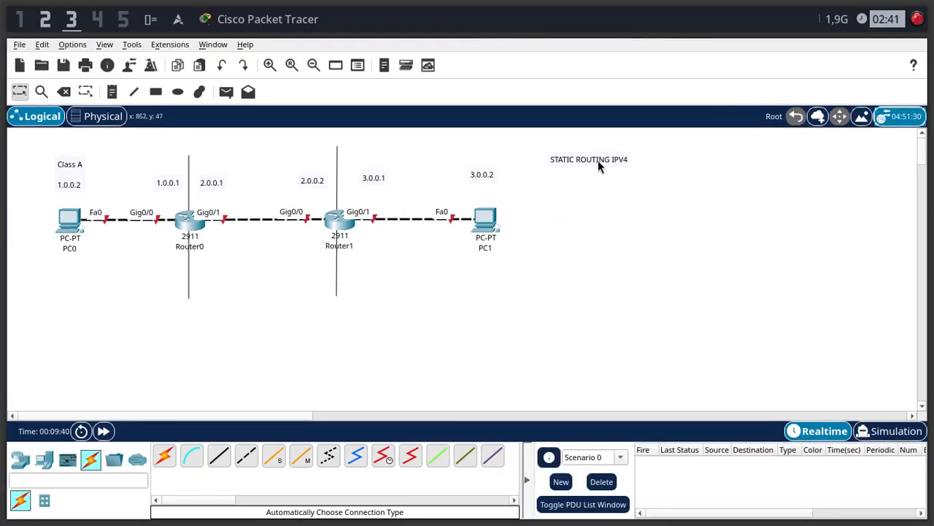
pyautogui.moveTo(599, 161); pyautogui.dragTo(620, 218)
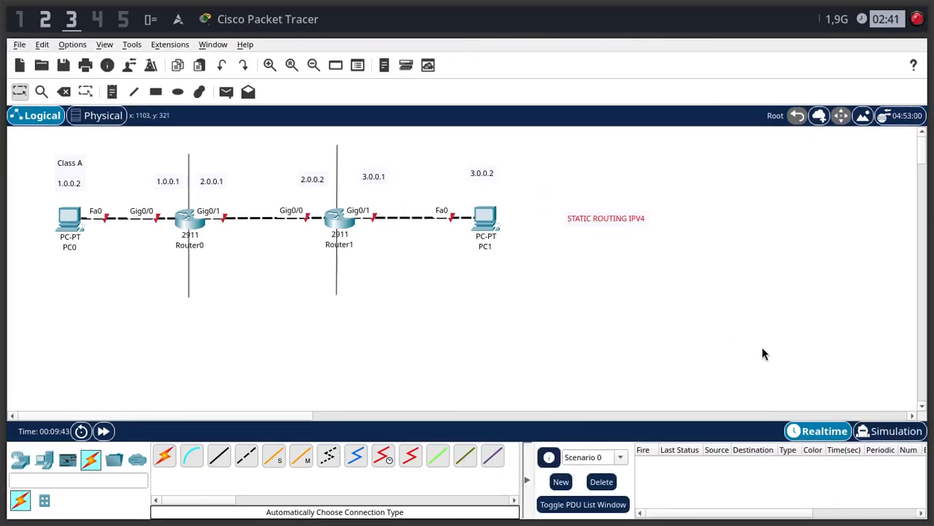
pyautogui.click(551, 316)
# - Open PC0's IP configuration and set the static IPv4 address 1.0.0.2 with subnet mask 255.0.0.0
pyautogui.click(70, 216)
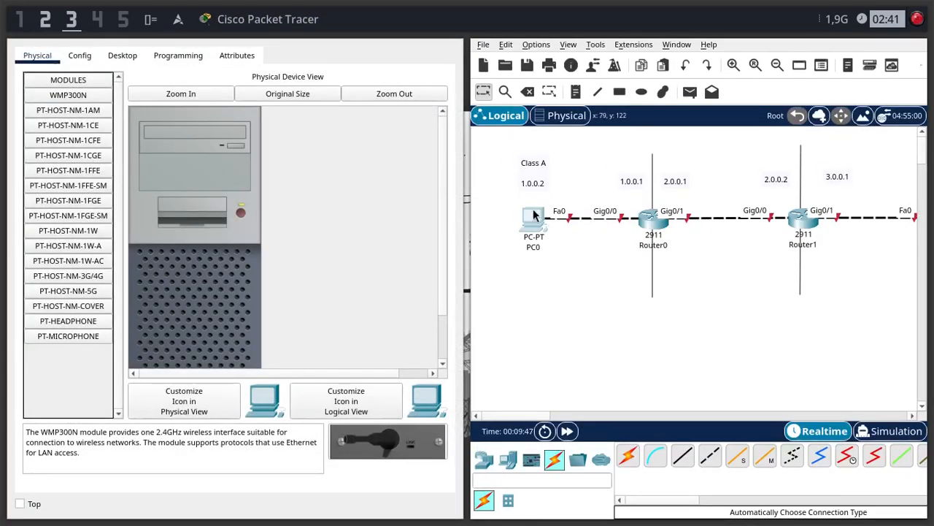
pyautogui.click(123, 56)
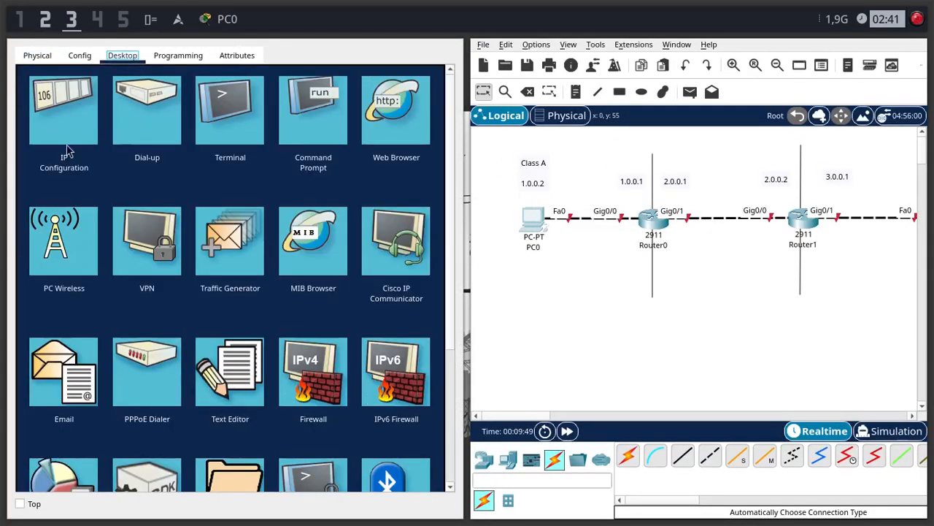
pyautogui.click(57, 109)
pyautogui.click(261, 161)
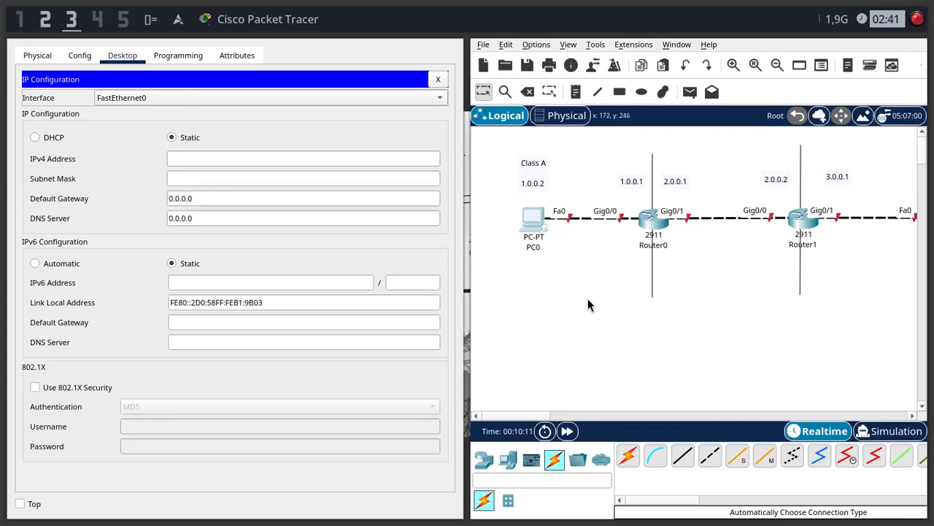
pyautogui.click(246, 188)
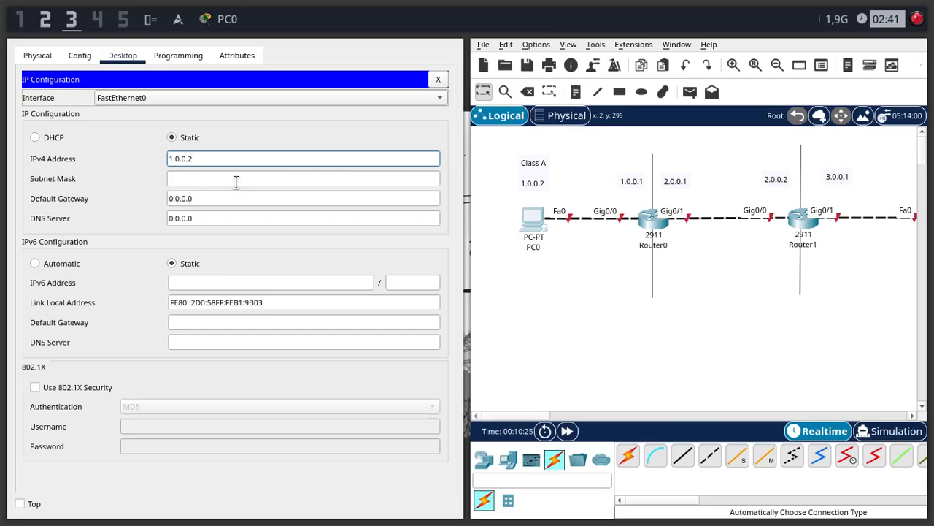
pyautogui.click(241, 178)
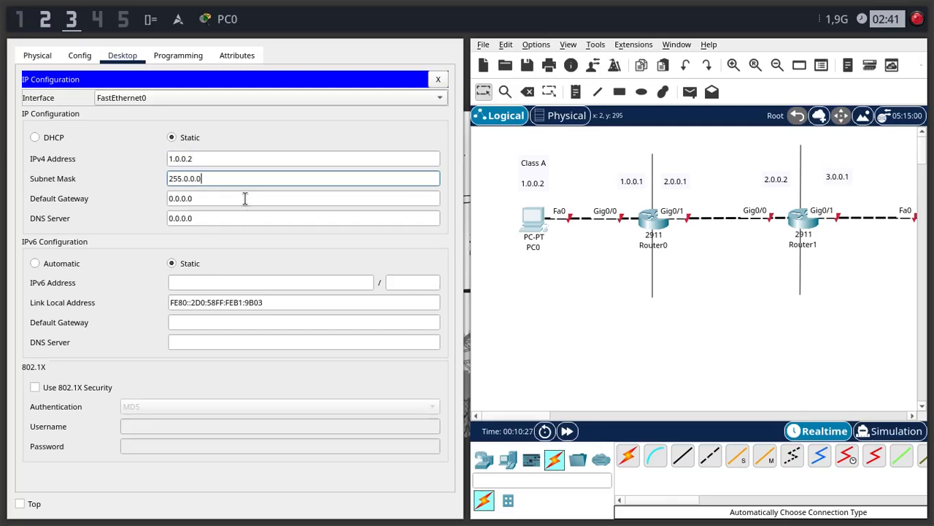
# - Set PC0's IPv4 default gateway to 1.0.0.1 and close its configuration window
pyautogui.click(244, 198)
pyautogui.doubleClick(243, 197)
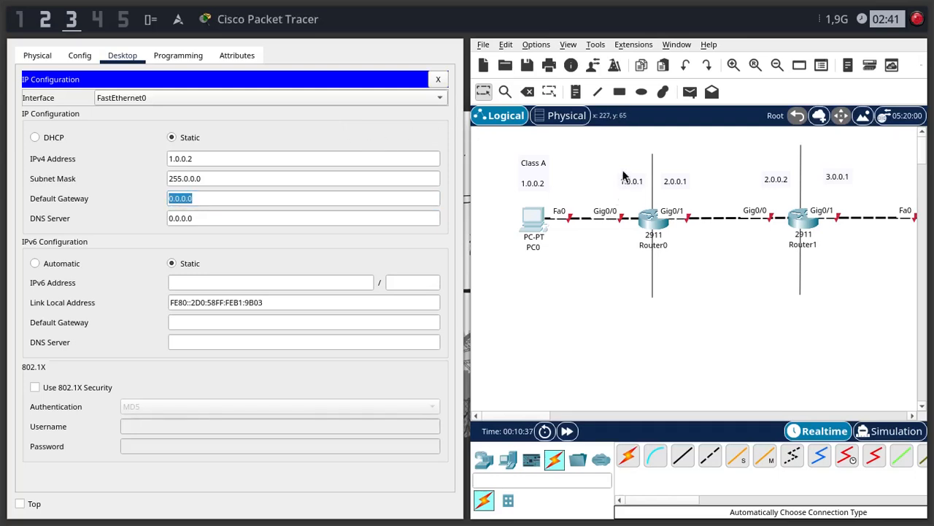
pyautogui.click(292, 210)
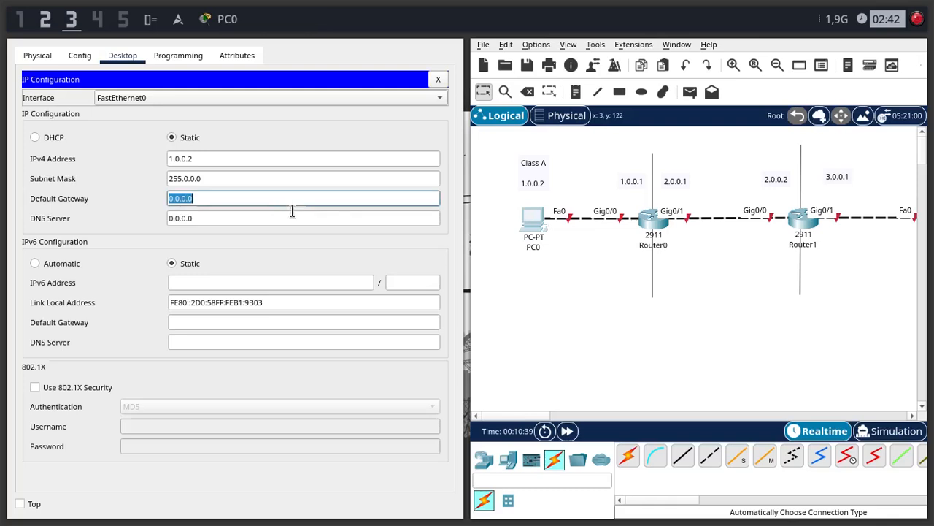
pyautogui.write('1.0.0.1')
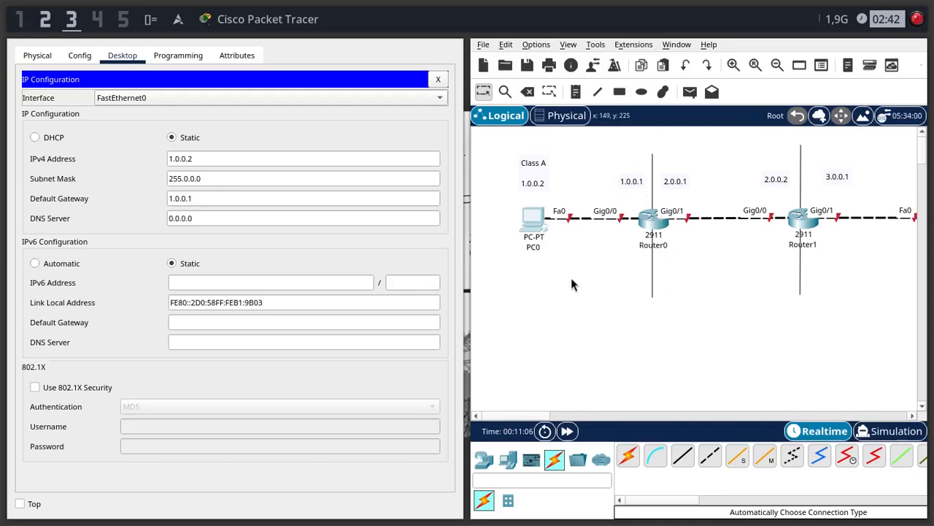
pyautogui.click(443, 166)
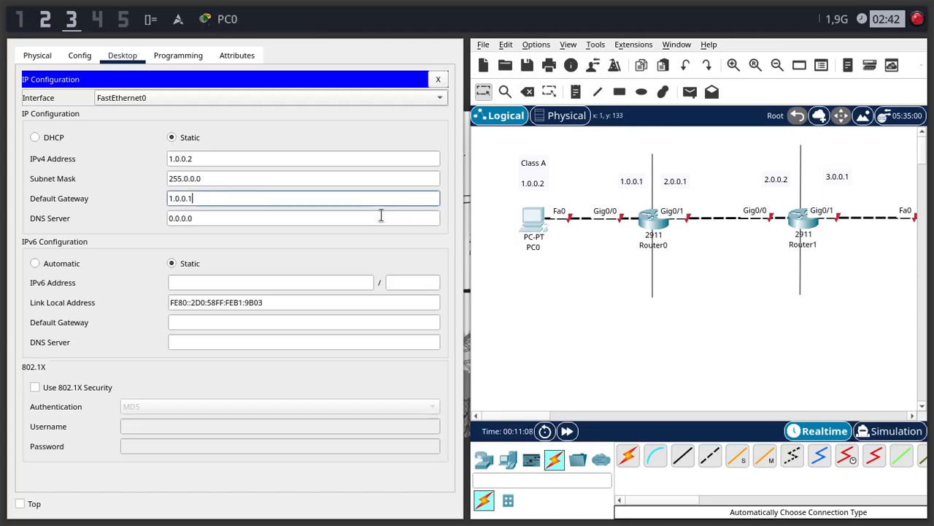
pyautogui.click(279, 260)
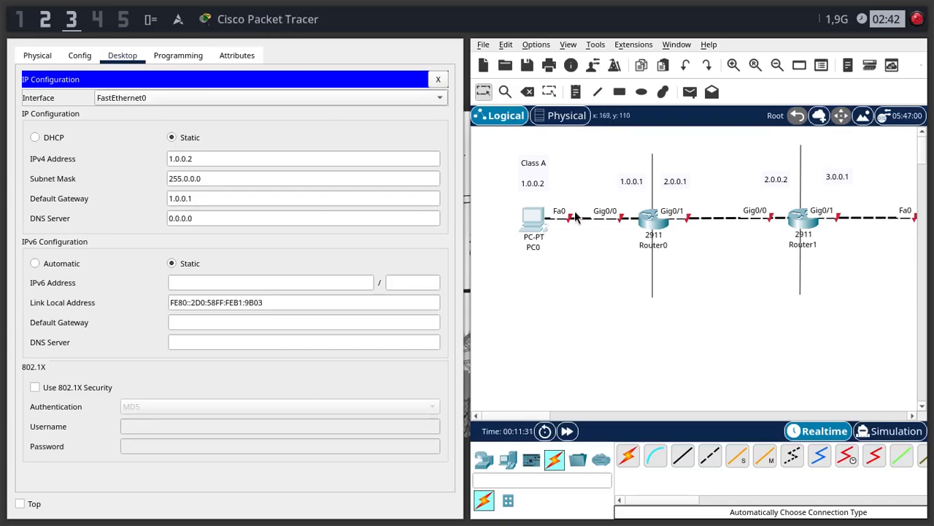
pyautogui.press('super+q')
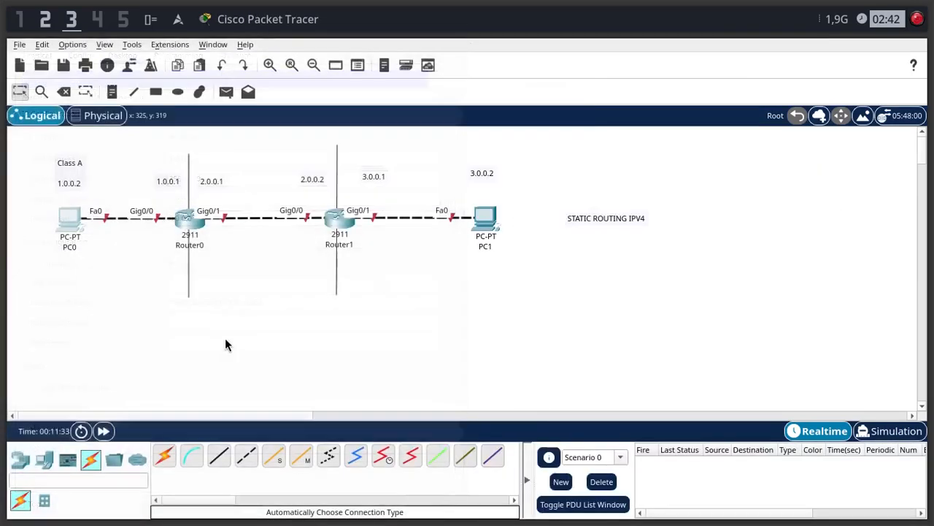
# - Open Router0's command-line interface and start the console session
pyautogui.click(192, 227)
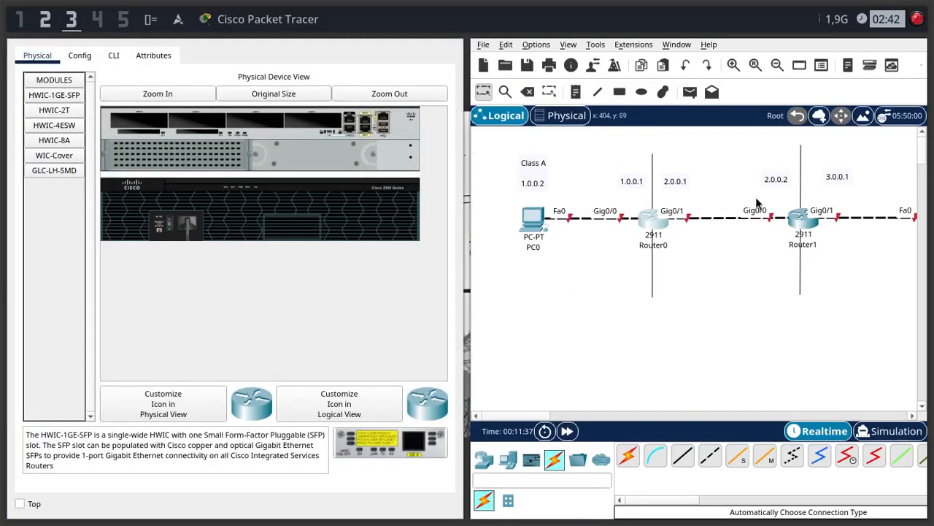
pyautogui.click(82, 57)
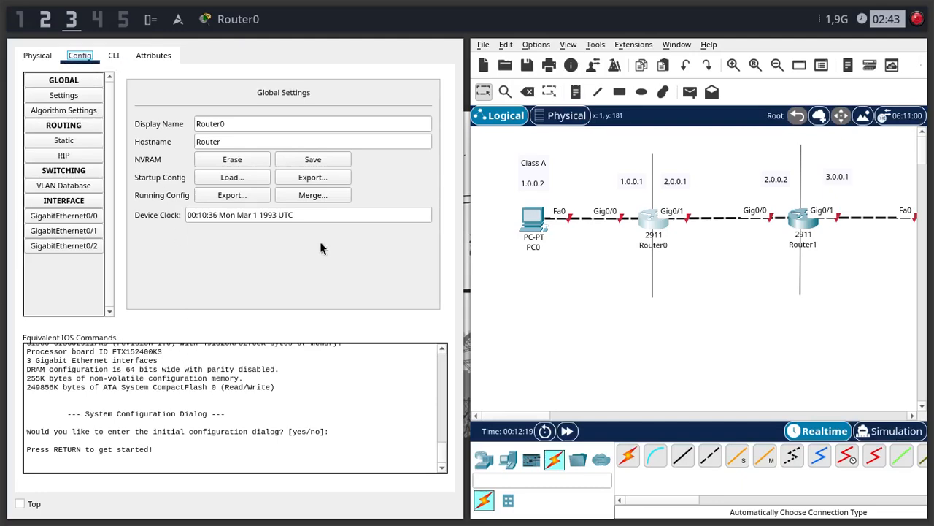
pyautogui.click(116, 57)
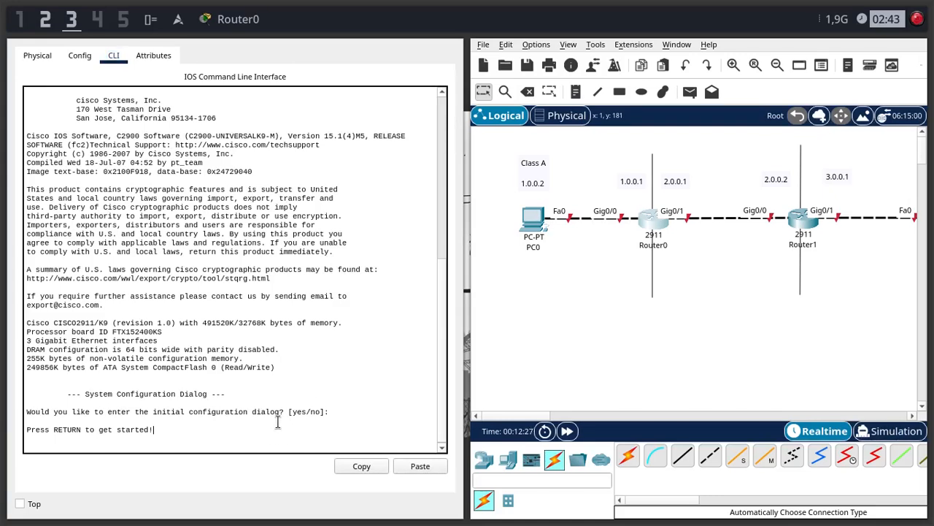
pyautogui.press('Return')
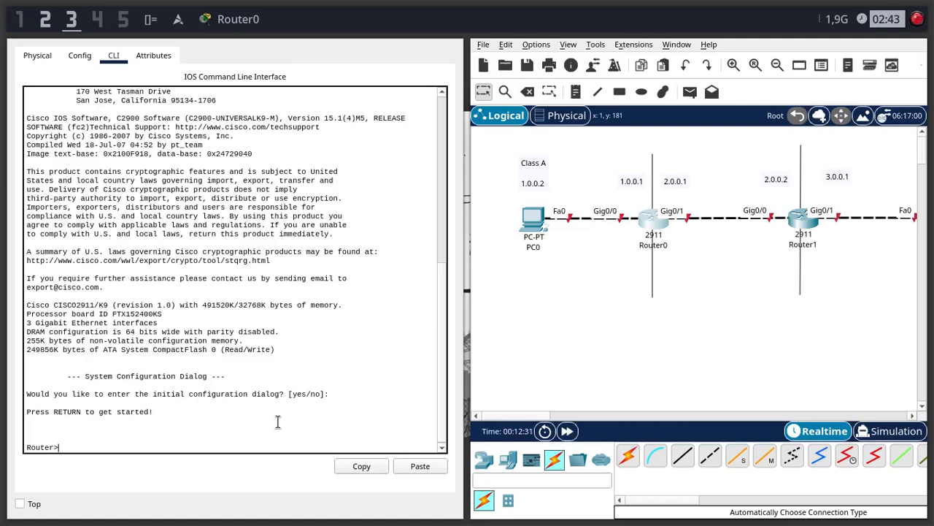
pyautogui.write('en')
pyautogui.press('BackSpace')
pyautogui.press('BackSpace')
# - Examine the initial configuration dialog question and the start prompt in Router0's console output
pyautogui.moveTo(194, 414); pyautogui.dragTo(4, 369)
pyautogui.click(274, 438)
pyautogui.moveTo(302, 393); pyautogui.dragTo(349, 394)
pyautogui.click(349, 394)
pyautogui.doubleClick(40, 411)
pyautogui.doubleClick(138, 412)
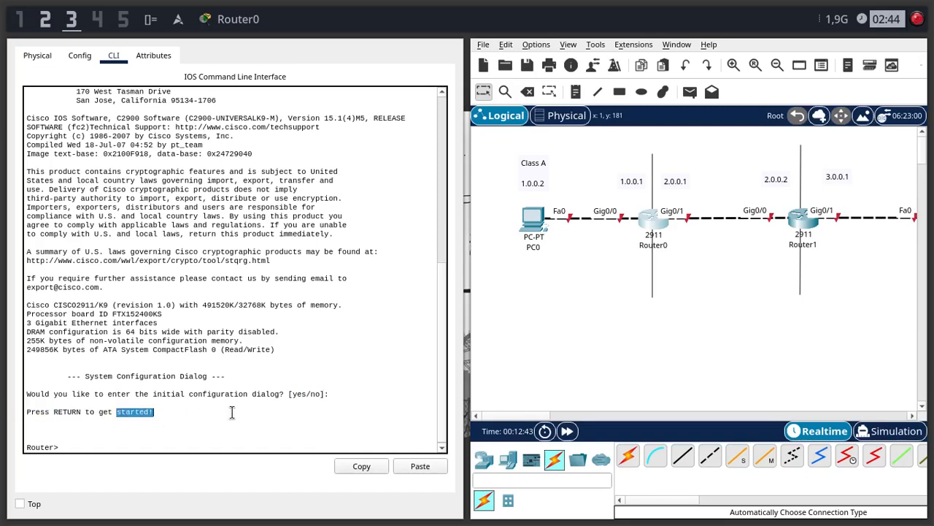
pyautogui.click(237, 419)
pyautogui.click(182, 440)
pyautogui.click(163, 447)
# - Enter privileged EXEC mode on Router0 with en, and leave the session again with exit
pyautogui.write('en')
pyautogui.press('Return')
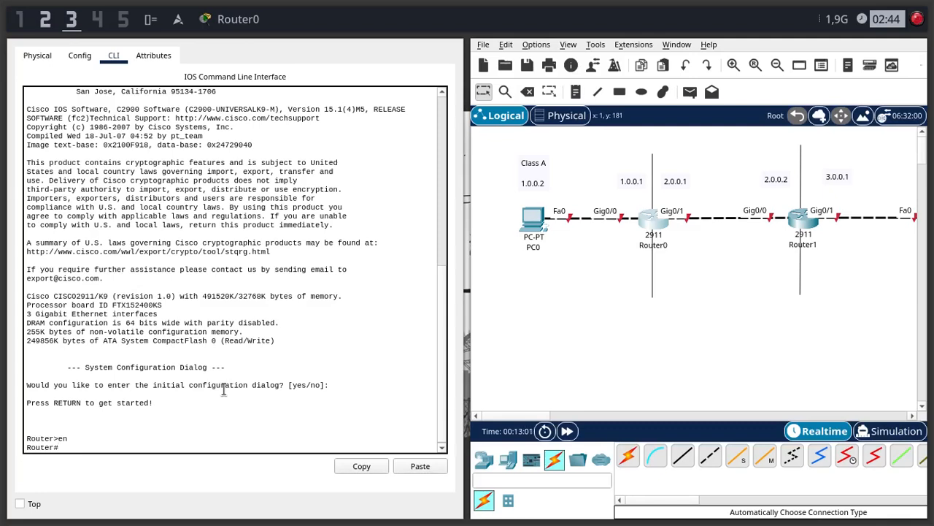
pyautogui.write('exit')
pyautogui.press('Return')
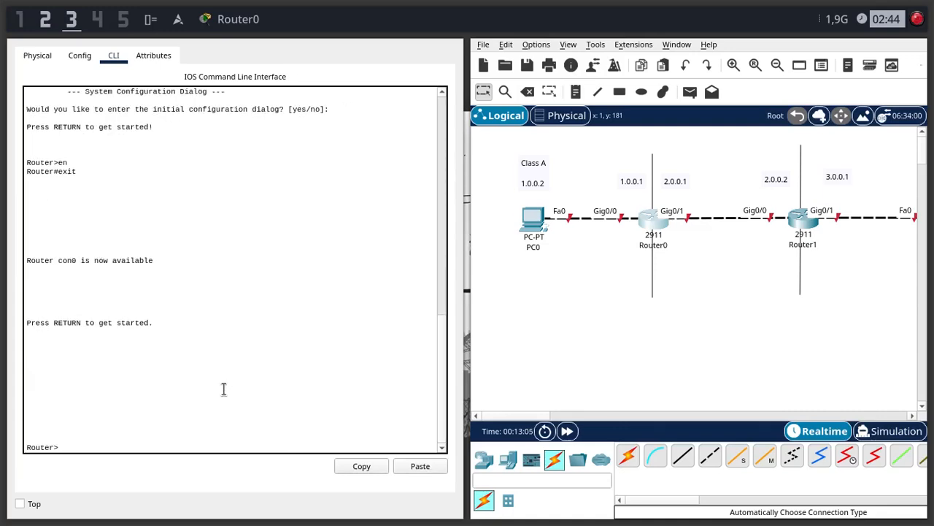
# - List the commands available in Router0's user EXEC mode with ? and look through them
pyautogui.write('?')
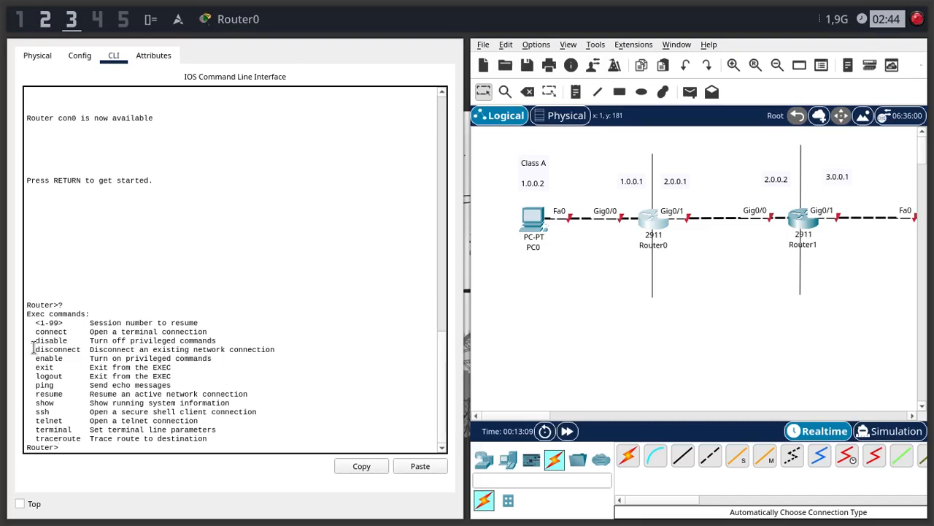
pyautogui.moveTo(39, 322); pyautogui.dragTo(115, 402)
pyautogui.moveTo(207, 439); pyautogui.dragTo(275, 437)
pyautogui.click(217, 334)
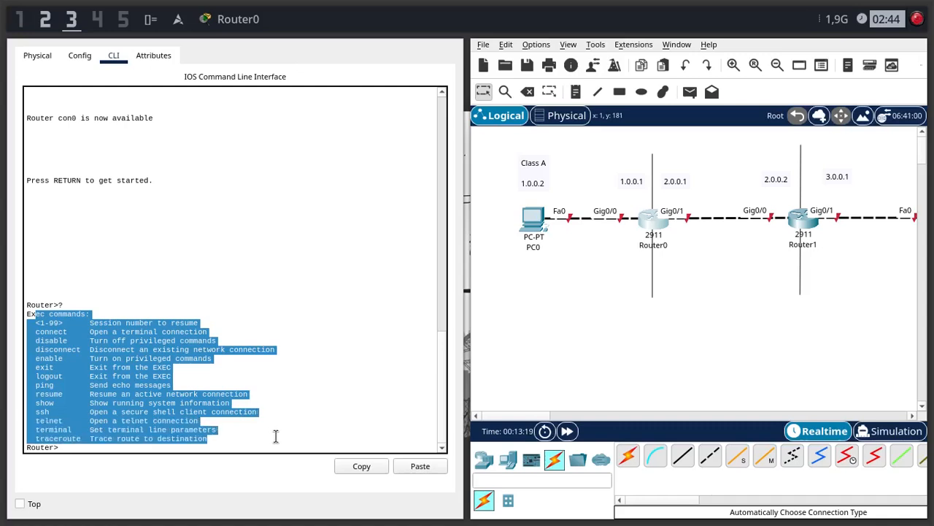
pyautogui.click(99, 315)
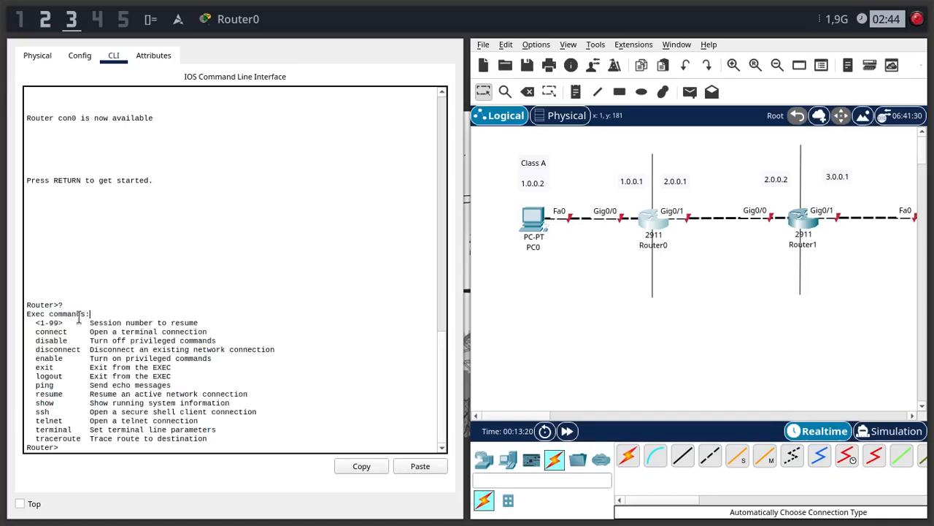
pyautogui.click(178, 446)
pyautogui.click(210, 436)
pyautogui.write('?')
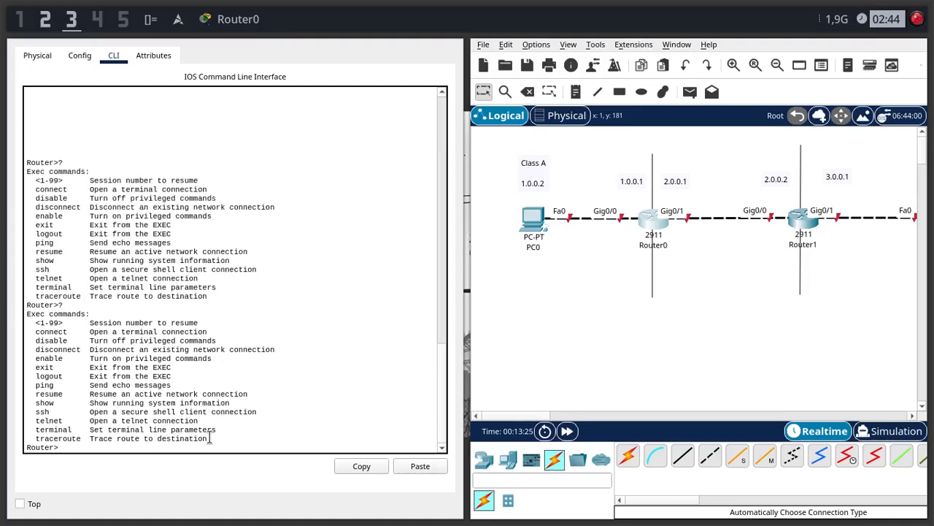
pyautogui.write('ssh ?')
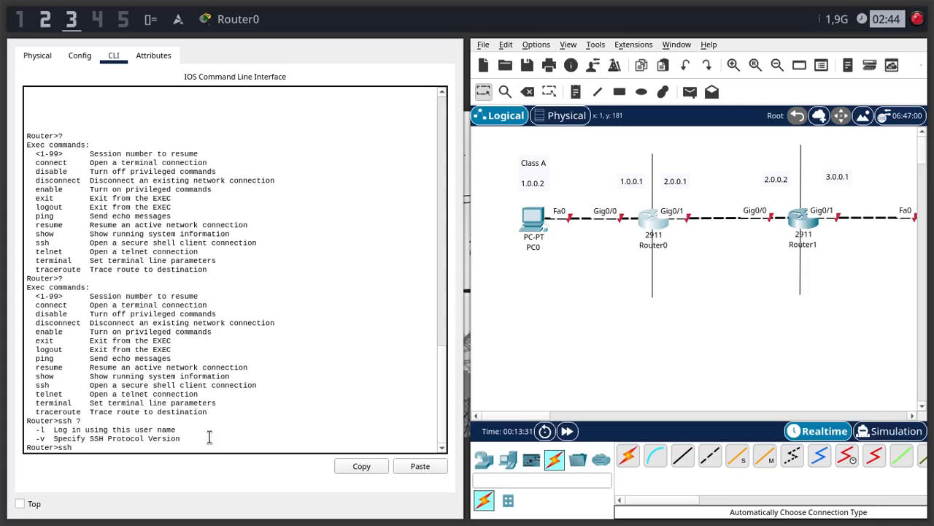
# - Display the options of the ssh command with ssh ? and return to an empty prompt
pyautogui.press('BackSpace')
pyautogui.press('BackSpace')
pyautogui.write('er>')
pyautogui.write('cl')
pyautogui.press('Return')
pyautogui.press('Return')
pyautogui.press('Return')
pyautogui.press('Return')
pyautogui.press('Return')
pyautogui.press('Return')
# - Enter privileged EXEC mode on Router0 with the abbreviated command en
pyautogui.write('en')
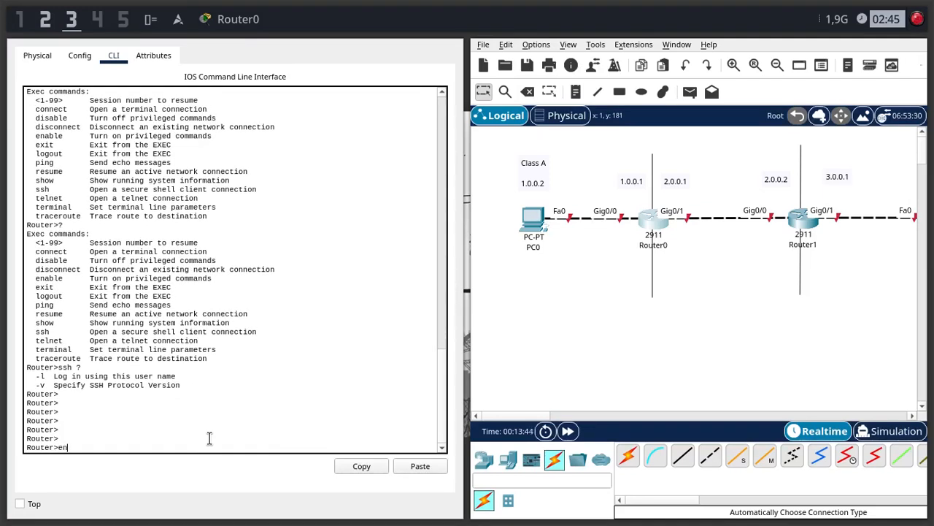
pyautogui.write('able')
pyautogui.press('BackSpace')
pyautogui.press('BackSpace')
pyautogui.press('BackSpace')
pyautogui.press('BackSpace')
pyautogui.press('Return')
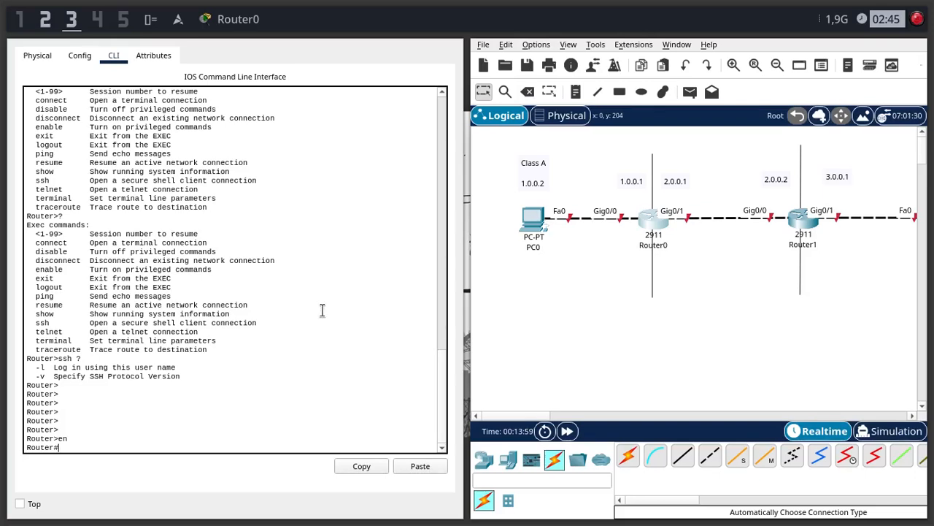
# - Enter global configuration mode on Router0 with the abbreviated command conf t
pyautogui.write('conf')
pyautogui.press('Tab')
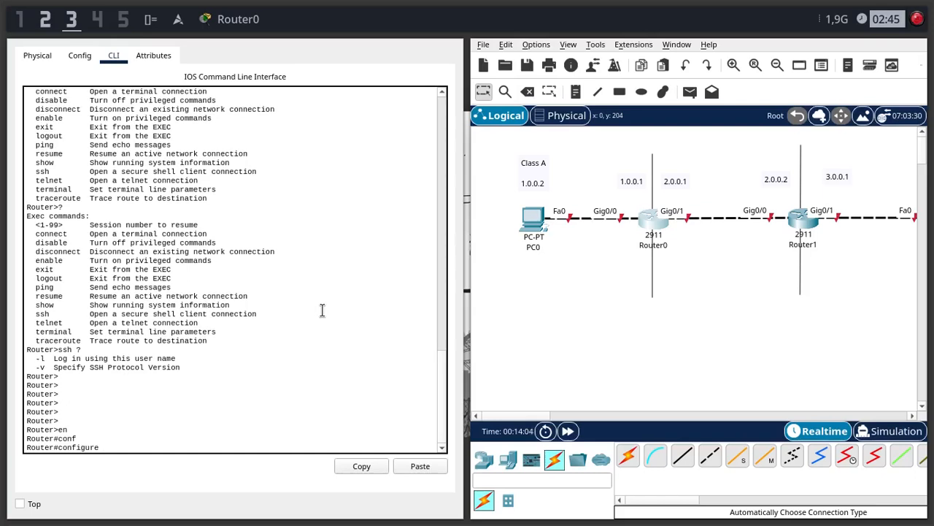
pyautogui.press('BackSpace')
pyautogui.press('BackSpace')
pyautogui.press('BackSpace')
pyautogui.press('BackSpace')
pyautogui.press('BackSpace')
pyautogui.press('BackSpace')
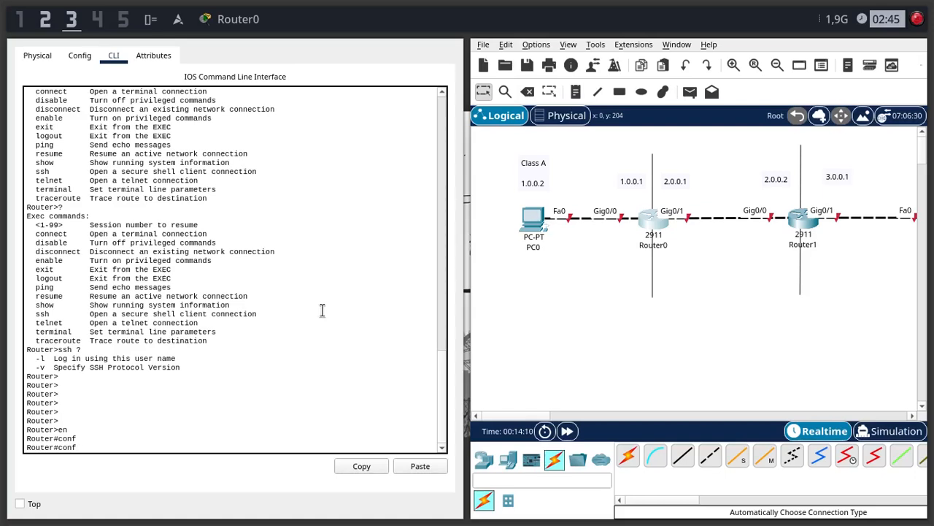
pyautogui.write('igure terminal')
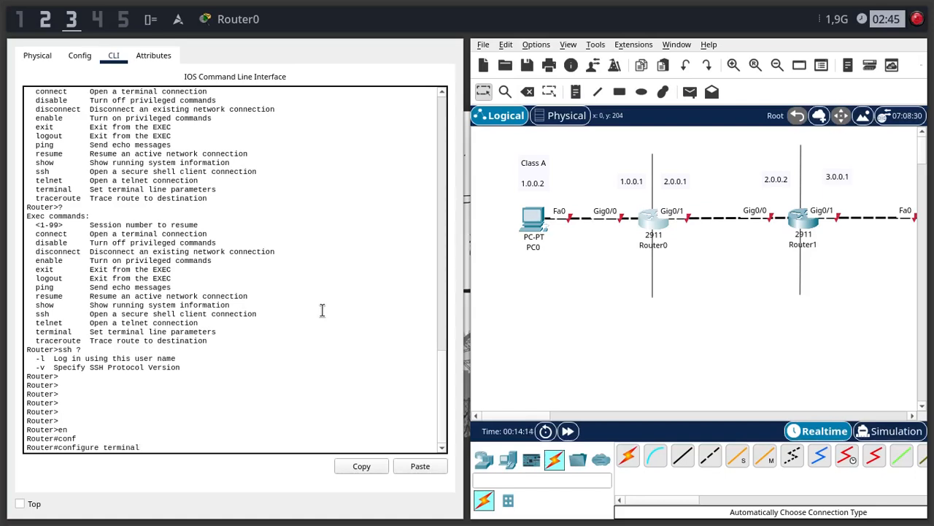
pyautogui.press('BackSpace')
pyautogui.press('BackSpace')
pyautogui.press('BackSpace')
pyautogui.press('BackSpace')
pyautogui.press('BackSpace')
pyautogui.press('BackSpace')
pyautogui.press('BackSpace')
pyautogui.press('BackSpace')
pyautogui.press('BackSpace')
pyautogui.press('BackSpace')
pyautogui.press('BackSpace')
pyautogui.press('BackSpace')
pyautogui.press('BackSpace')
pyautogui.press('BackSpace')
pyautogui.press('BackSpace')
pyautogui.press('BackSpace')
pyautogui.press('BackSpace')
pyautogui.press('BackSpace')
pyautogui.write('conf t')
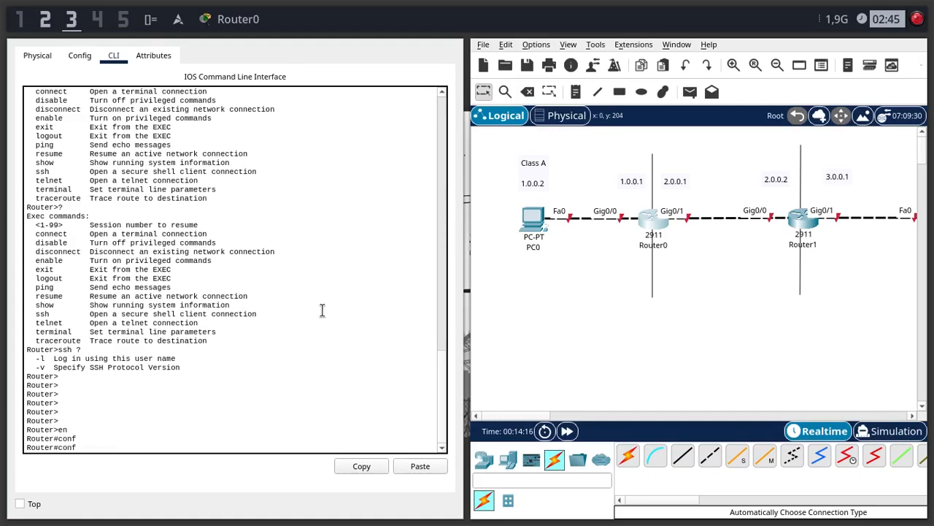
pyautogui.press('Return')
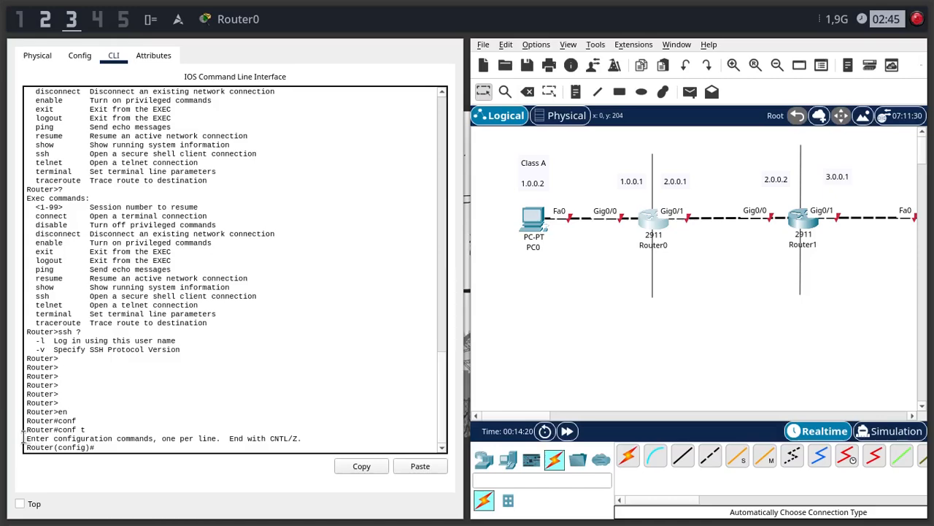
# - List Router0's global configuration commands with ? and page through to the end of the list
pyautogui.moveTo(25, 438); pyautogui.dragTo(194, 442)
pyautogui.click(413, 384)
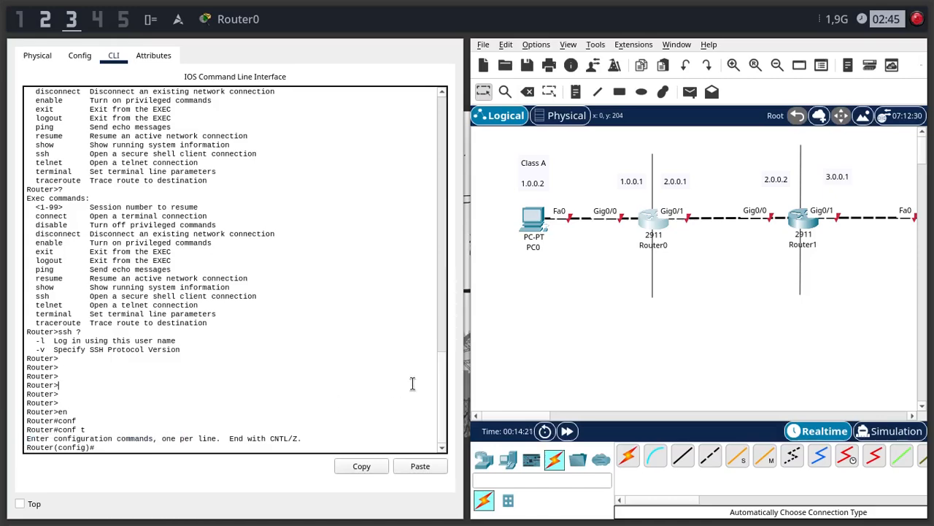
pyautogui.click(101, 442)
pyautogui.write('?')
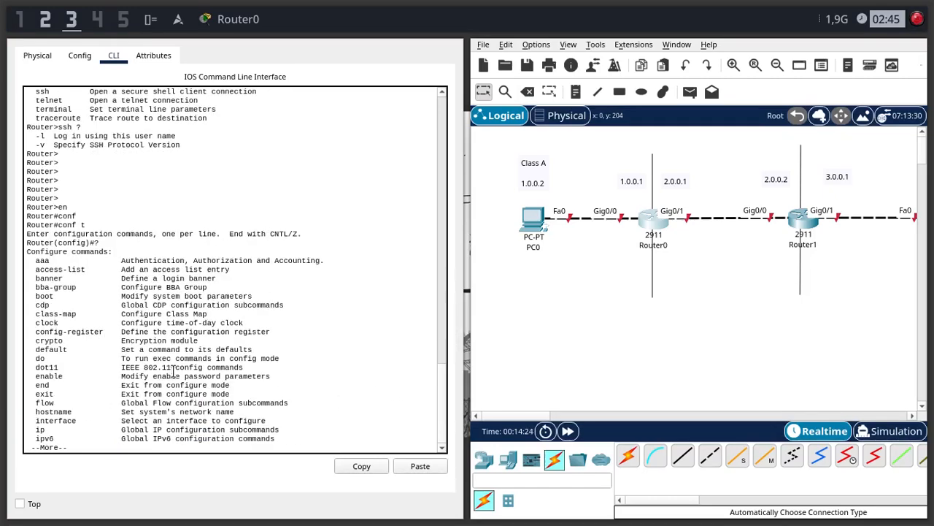
pyautogui.press('space')
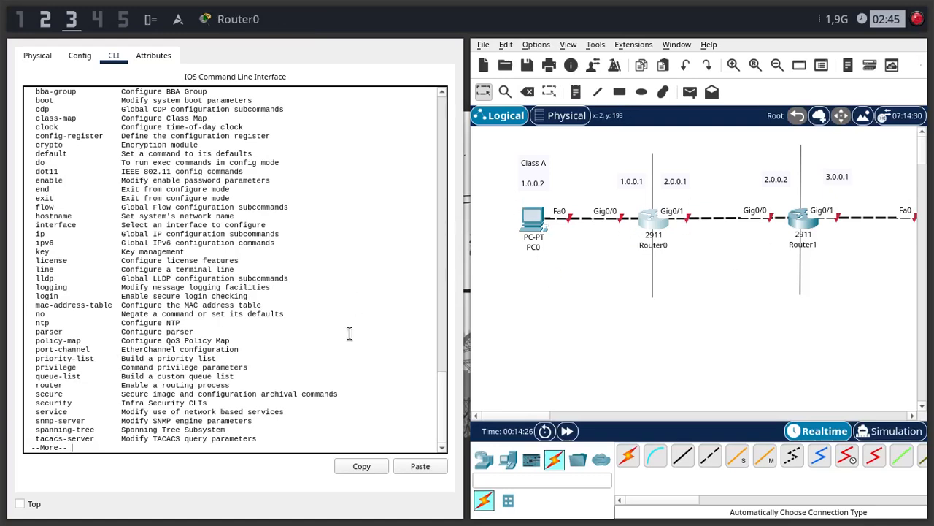
pyautogui.press('space')
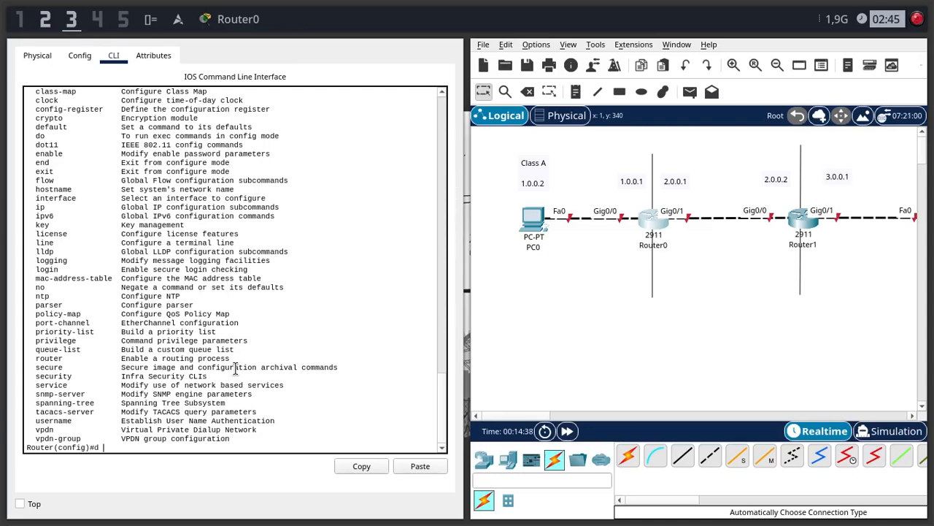
# - Display Router0's interface summary from configuration mode with do show ip int br
pyautogui.write('d')
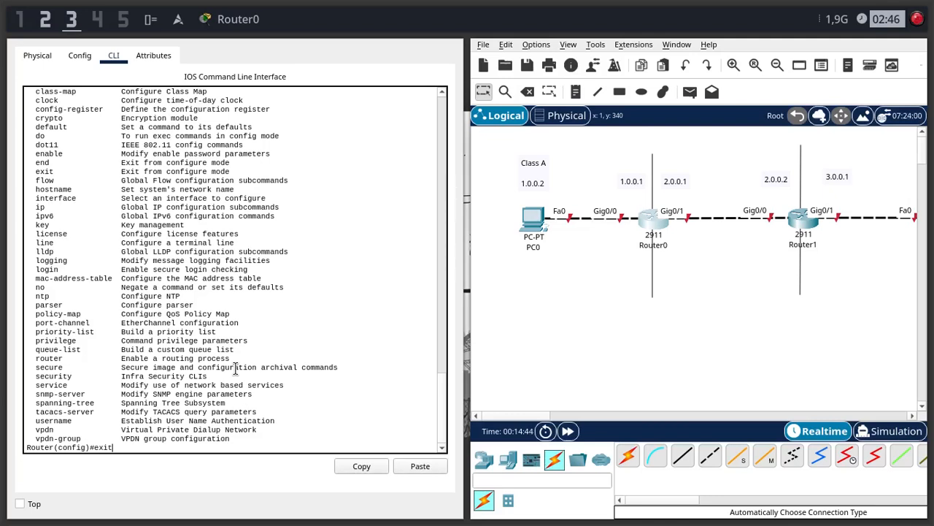
pyautogui.write('do sh')
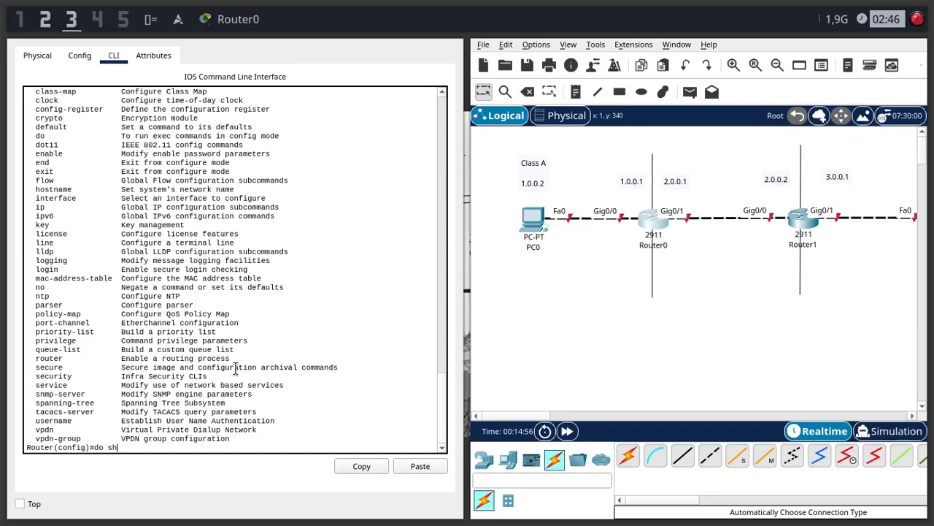
pyautogui.write('ow ip int br')
pyautogui.press('Return')
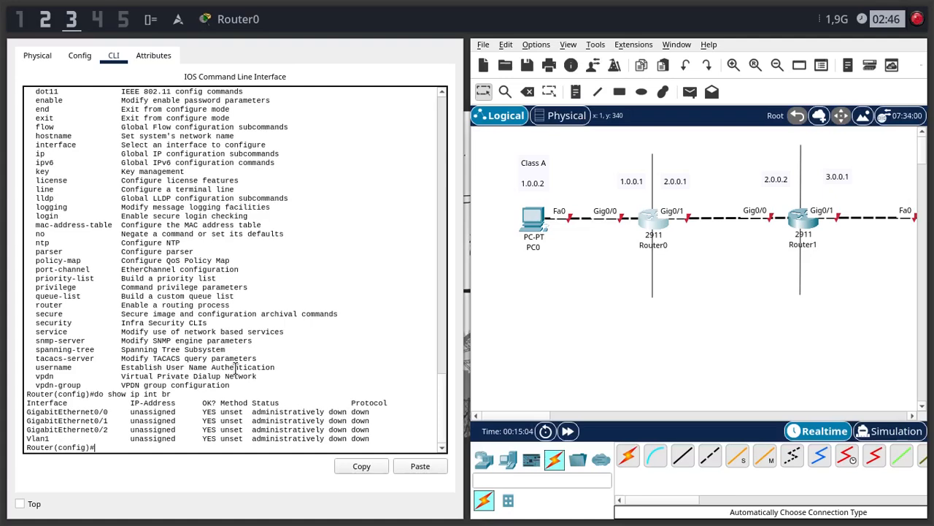
# - Examine the names, IP addresses and status of Router0's GigabitEthernet interfaces in the summary, especially GigabitEthernet0/0
pyautogui.moveTo(27, 410); pyautogui.dragTo(151, 429)
pyautogui.click(277, 429)
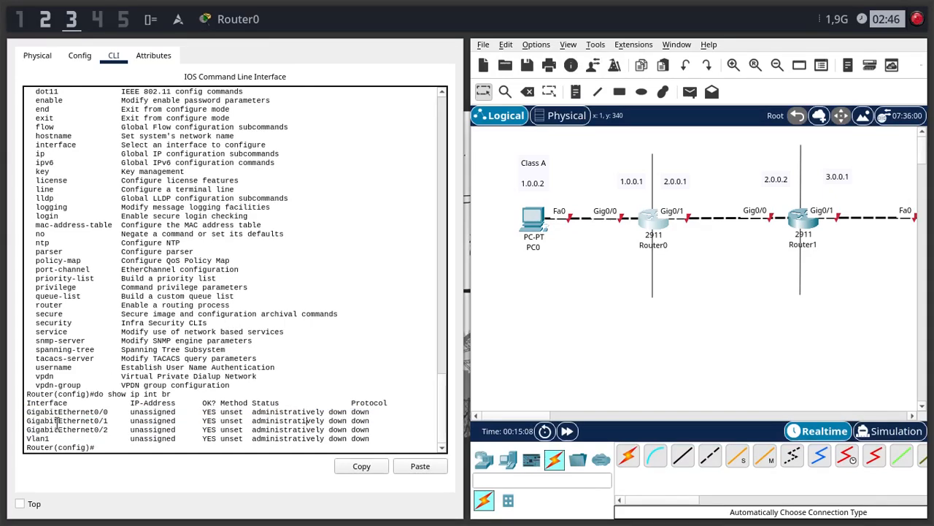
pyautogui.moveTo(27, 411)
pyautogui.mouseDown()
pyautogui.moveTo(95, 426)
pyautogui.moveTo(24, 409)
pyautogui.mouseUp()
pyautogui.click(126, 436)
pyautogui.click(122, 432)
pyautogui.moveTo(198, 412); pyautogui.dragTo(349, 414)
pyautogui.click(303, 416)
pyautogui.click(351, 415)
pyautogui.click(371, 422)
pyautogui.click(216, 411)
pyautogui.moveTo(27, 411); pyautogui.dragTo(111, 413)
pyautogui.click(212, 411)
# - Enter interface configuration mode for Router0's GigabitEthernet0/0 with int g0/0
pyautogui.write('int g0/0')
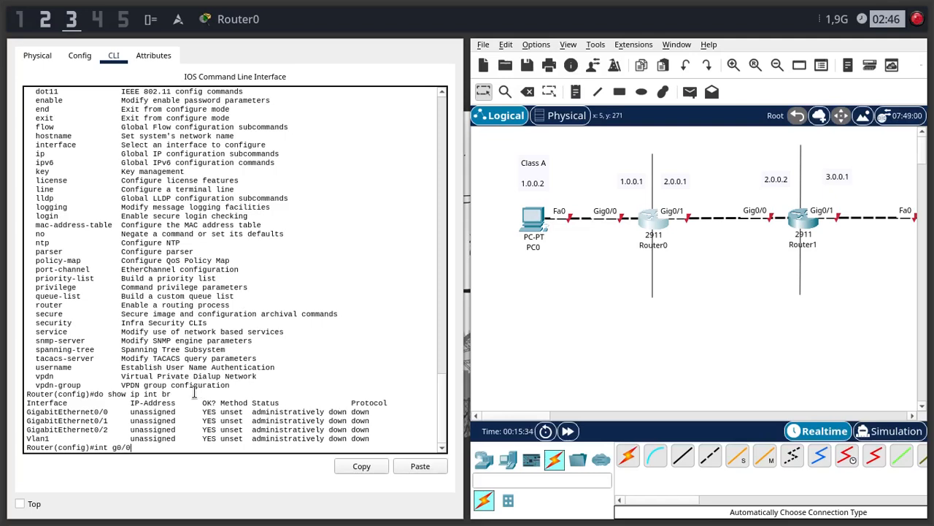
pyautogui.moveTo(25, 410); pyautogui.dragTo(107, 411)
pyautogui.click(185, 412)
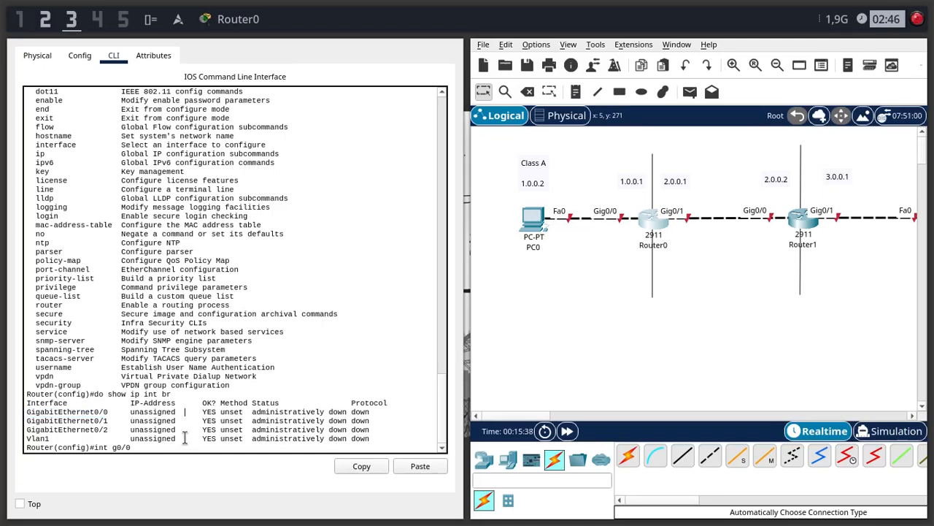
pyautogui.press('Return')
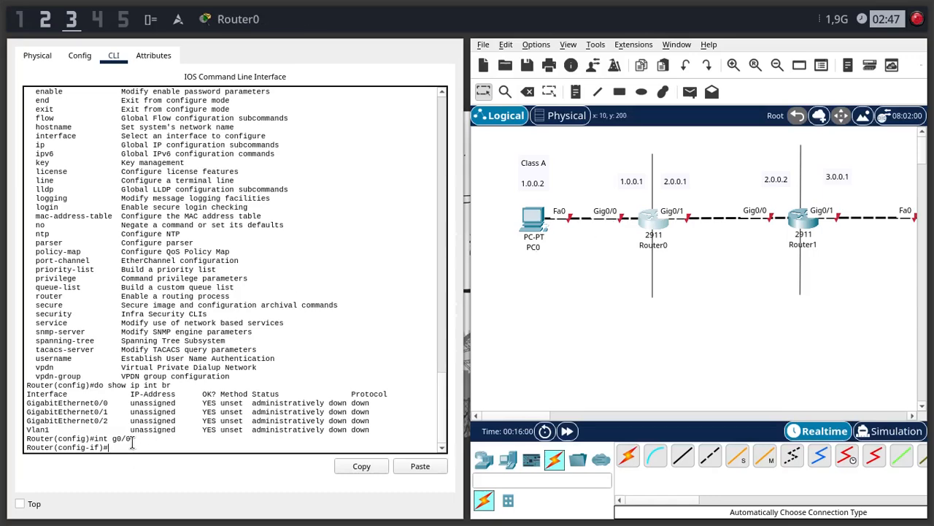
# - List the interface configuration commands with ? and page through to the end of the list
pyautogui.write('?')
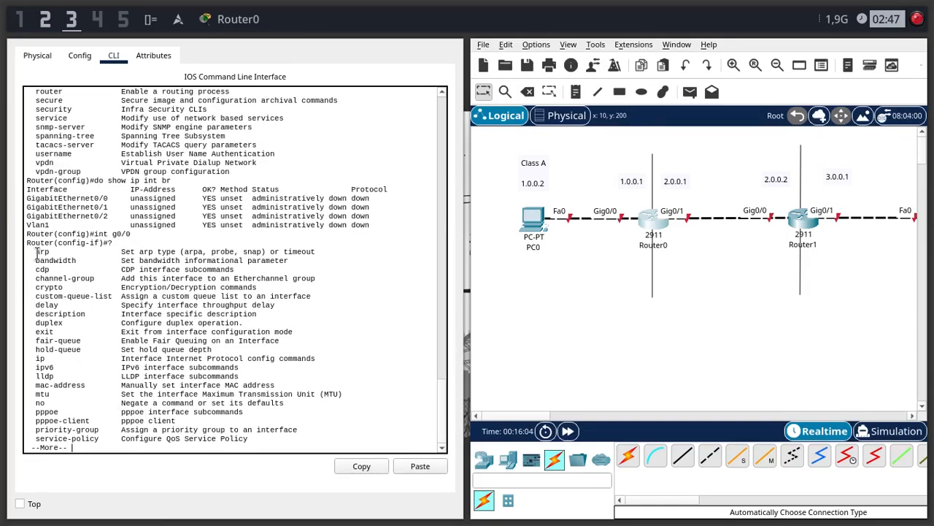
pyautogui.moveTo(35, 251); pyautogui.dragTo(79, 433)
pyautogui.press('space')
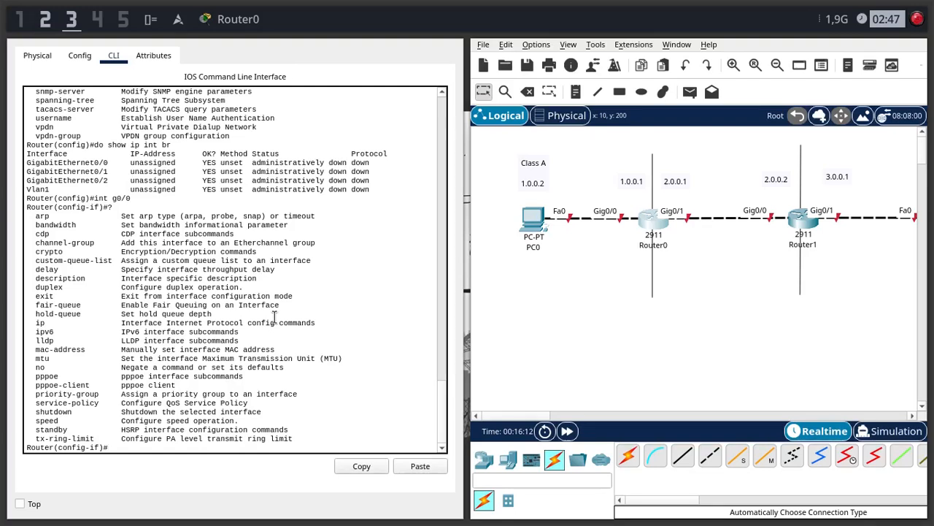
# - Assign the IP address 1.0.0.1 with mask 255.0.0.0 to Router0's GigabitEthernet0/0 using ip add
pyautogui.write('ip add')
pyautogui.press('Tab')
pyautogui.press('BackSpace')
pyautogui.press('BackSpace')
pyautogui.press('BackSpace')
pyautogui.press('BackSpace')
pyautogui.press('BackSpace')
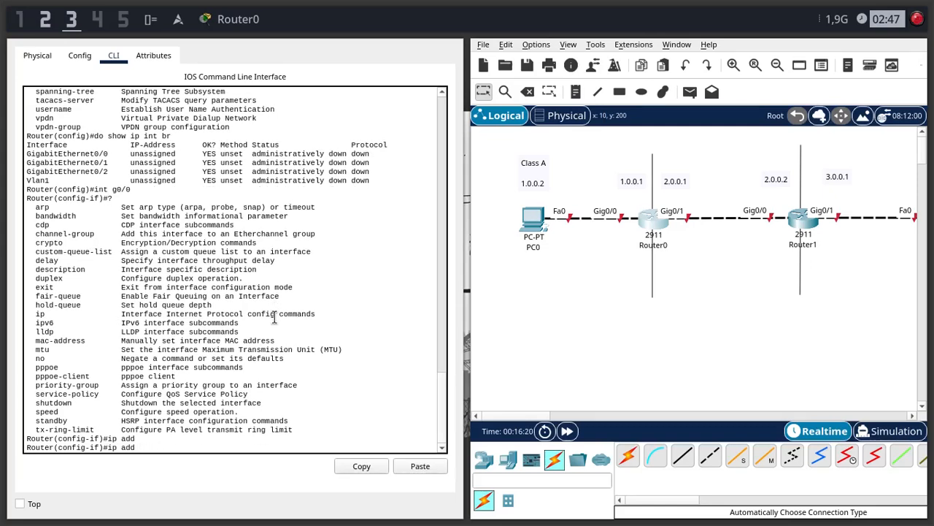
pyautogui.write('1.0.0.1 255.0.0.0')
pyautogui.press('Return')
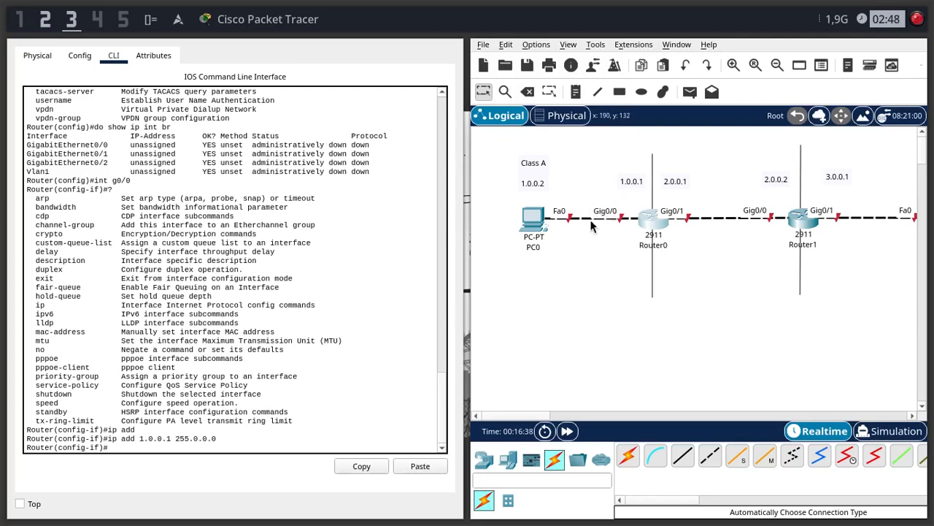
pyautogui.write('n')
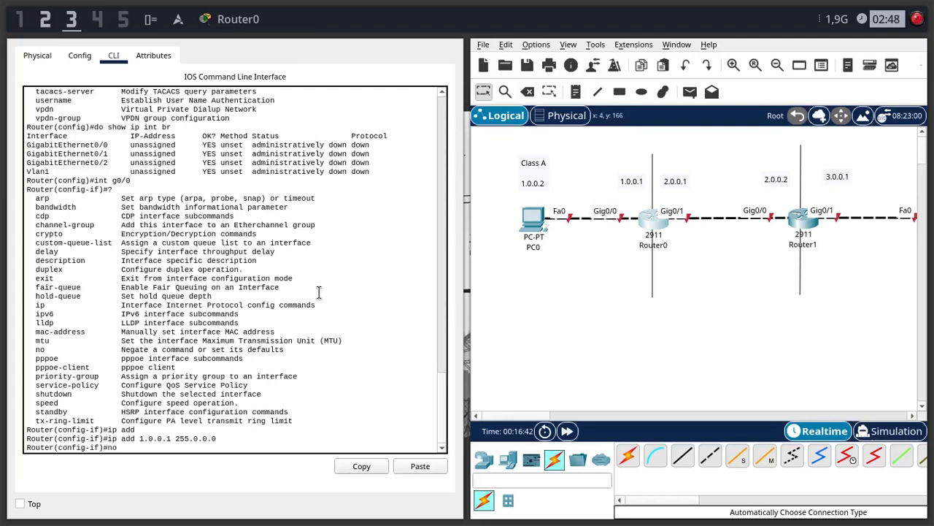
pyautogui.write('o ')
pyautogui.write('o')
pyautogui.press('BackSpace')
pyautogui.press('BackSpace')
pyautogui.press('Up')
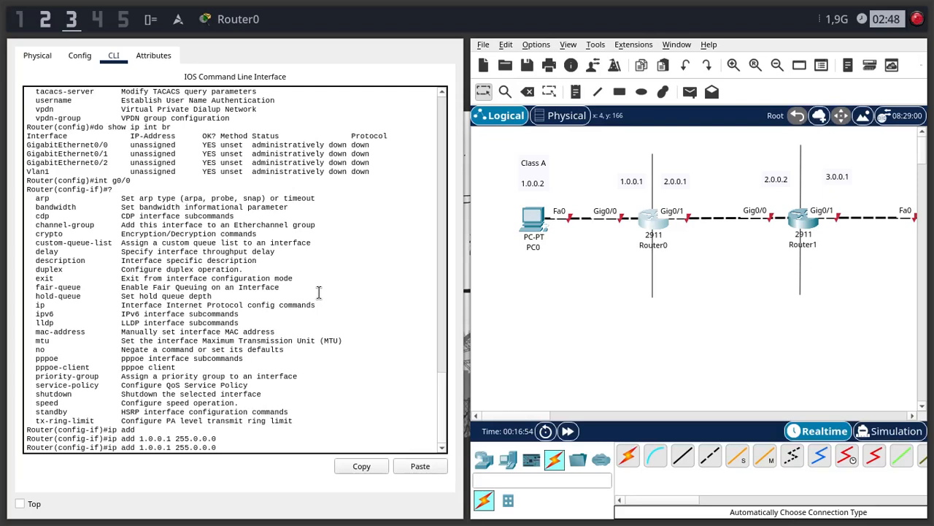
pyautogui.press('Left')
pyautogui.press('Left')
pyautogui.press('Left')
pyautogui.press('Left')
pyautogui.press('Left')
pyautogui.press('Left')
pyautogui.press('Left')
pyautogui.press('Left')
pyautogui.press('Left')
pyautogui.press('Left')
pyautogui.press('Left')
pyautogui.press('Left')
pyautogui.press('Home')
pyautogui.write('no')
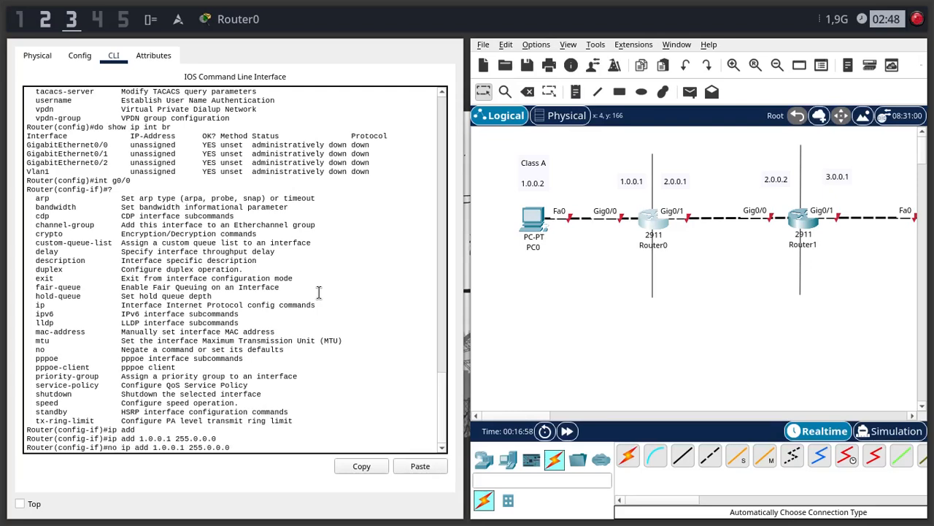
pyautogui.press('BackSpace')
pyautogui.press('BackSpace')
pyautogui.press('BackSpace')
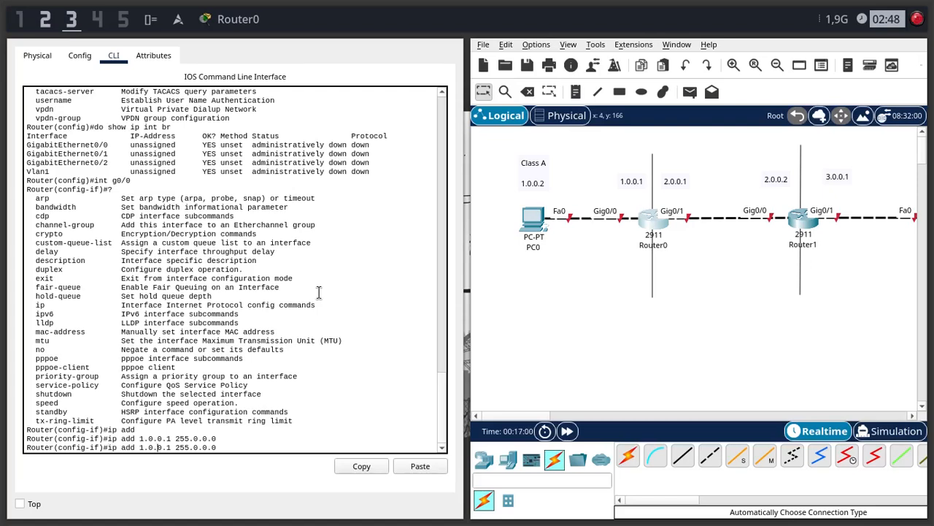
pyautogui.press('Delete')
pyautogui.press('Delete')
pyautogui.press('Delete')
pyautogui.press('Delete')
pyautogui.press('Delete')
pyautogui.press('Delete')
pyautogui.press('Delete')
pyautogui.press('Delete')
pyautogui.press('Delete')
pyautogui.press('Delete')
pyautogui.press('Delete')
pyautogui.press('Delete')
pyautogui.press('Delete')
pyautogui.press('Delete')
pyautogui.press('Delete')
pyautogui.press('Delete')
pyautogui.press('Delete')
pyautogui.press('Delete')
pyautogui.press('Delete')
pyautogui.press('Delete')
# - Enable Router0's GigabitEthernet0/0 with no sh and return to an empty prompt
pyautogui.write('no')
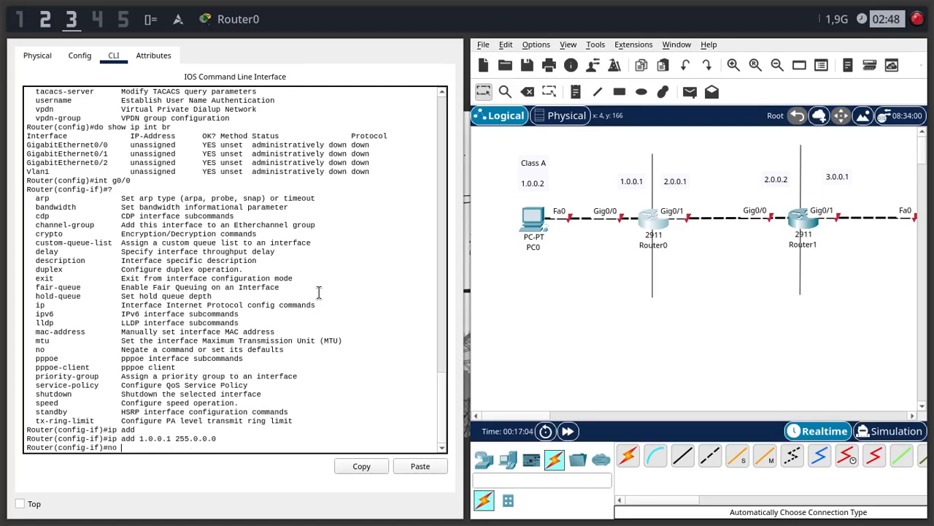
pyautogui.write(' shutdow')
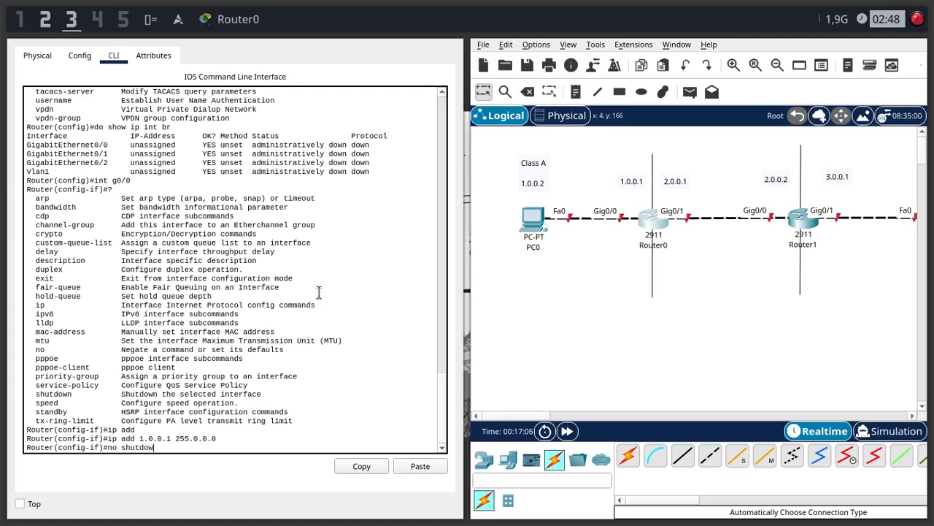
pyautogui.press('BackSpace')
pyautogui.press('BackSpace')
pyautogui.press('BackSpace')
pyautogui.press('BackSpace')
pyautogui.press('BackSpace')
pyautogui.press('Return')
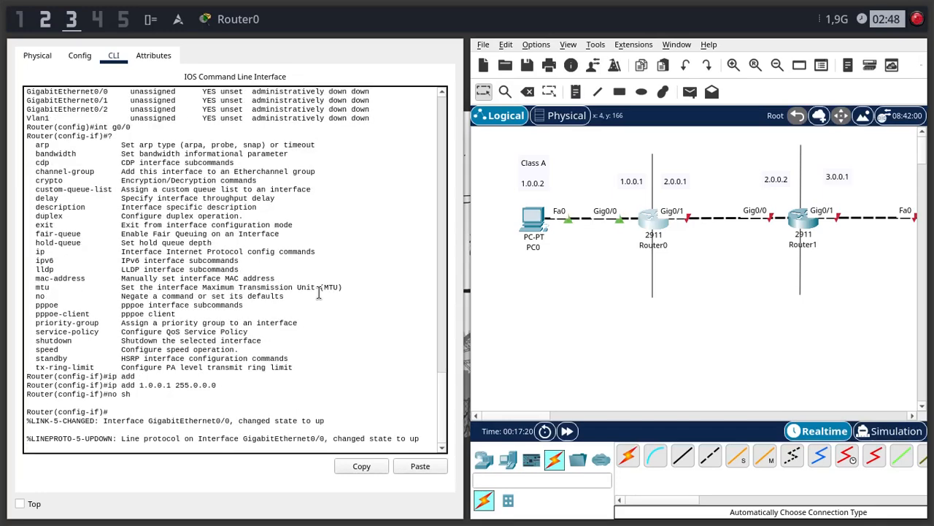
pyautogui.press('Return')
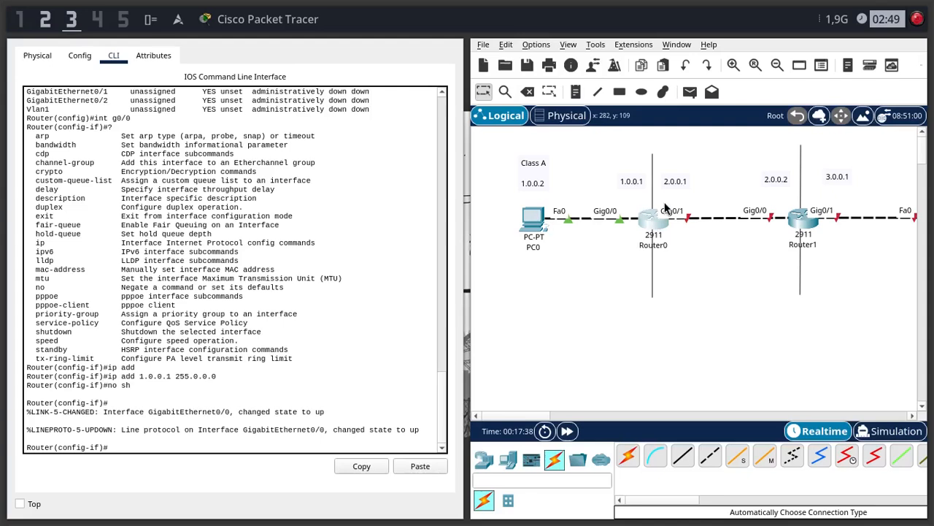
# - Switch to Router0's interface g0/1 and assign it the IP address 2.0.0.1 with mask 255.0.0.0
pyautogui.click(251, 445)
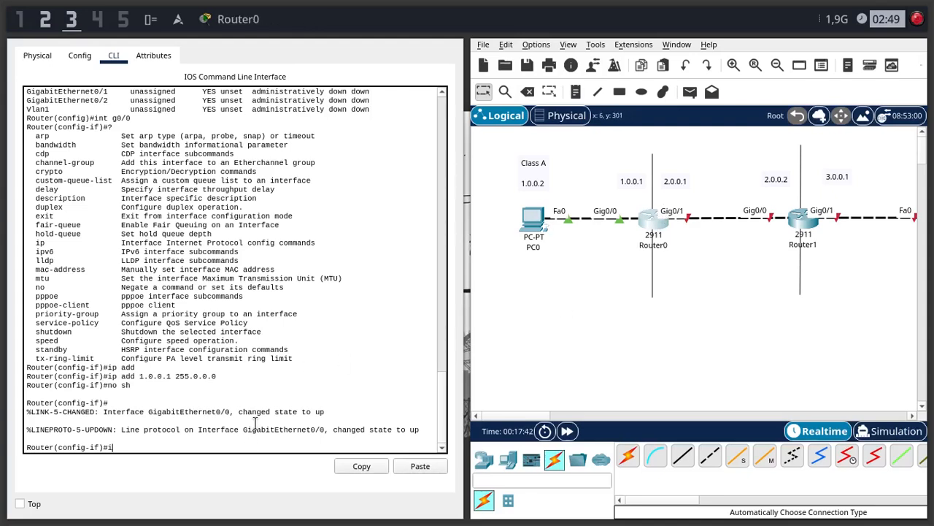
pyautogui.write('int')
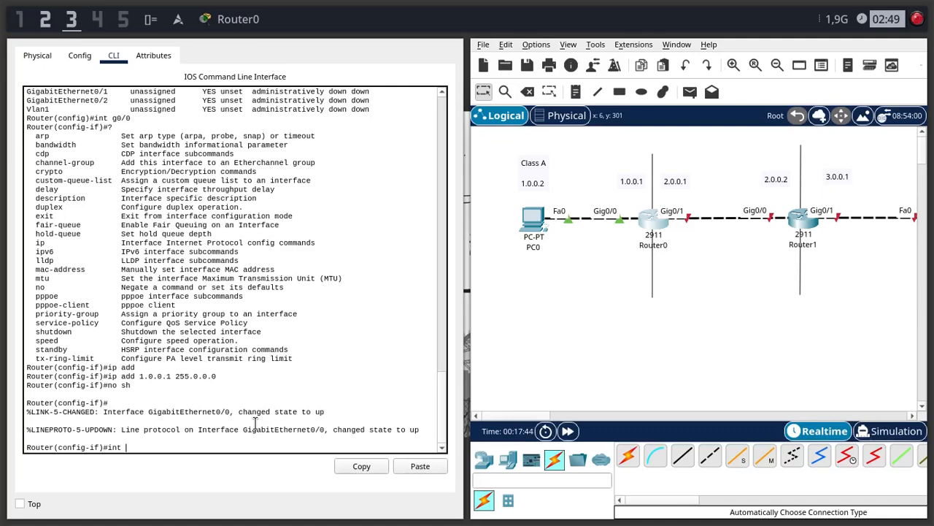
pyautogui.write(' g0/1')
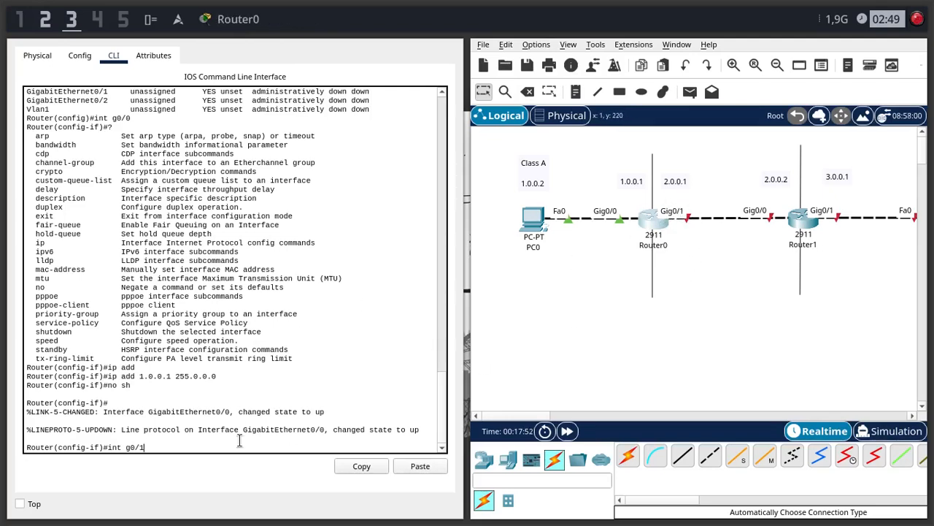
pyautogui.press('Return')
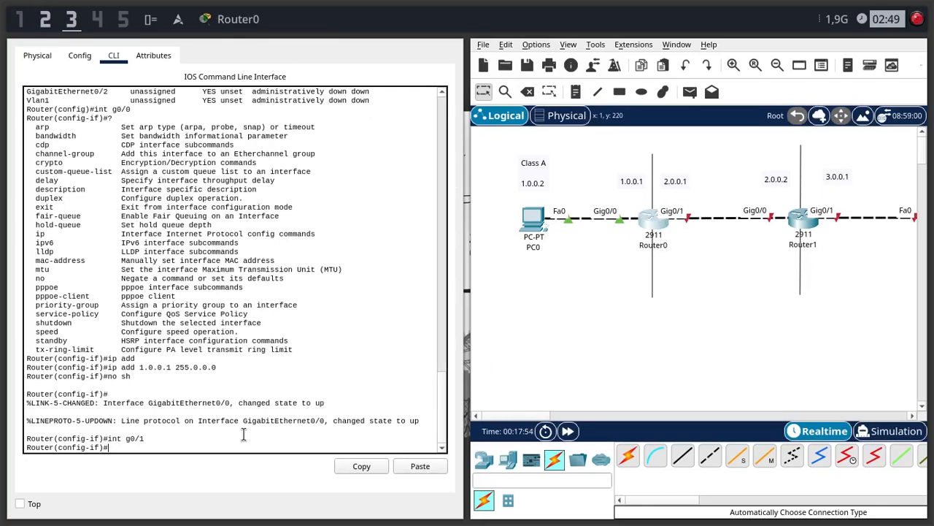
pyautogui.write('ip add ')
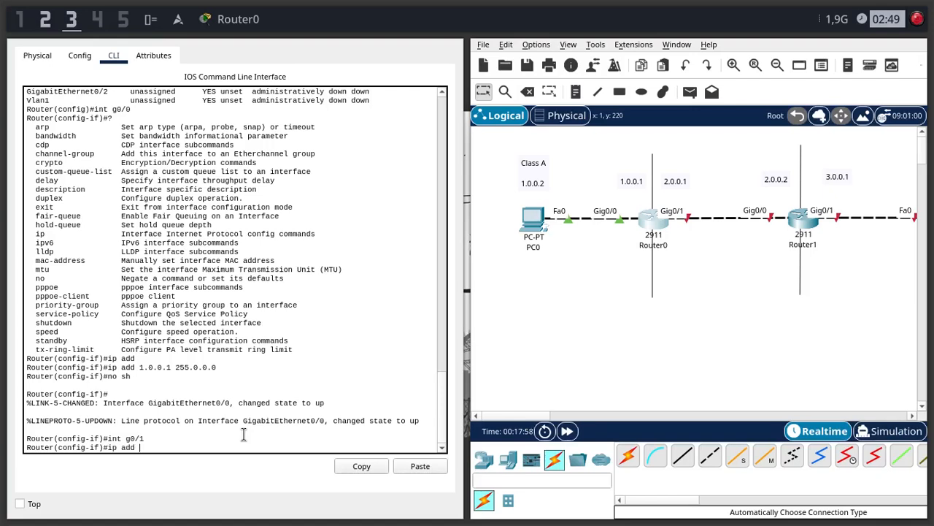
pyautogui.write('2.0.0.1')
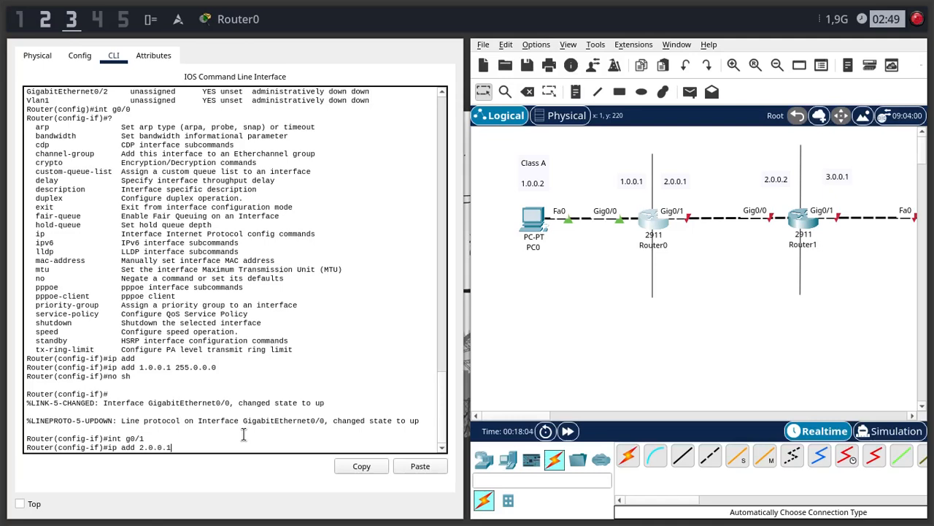
pyautogui.write(' 255.0.0.0')
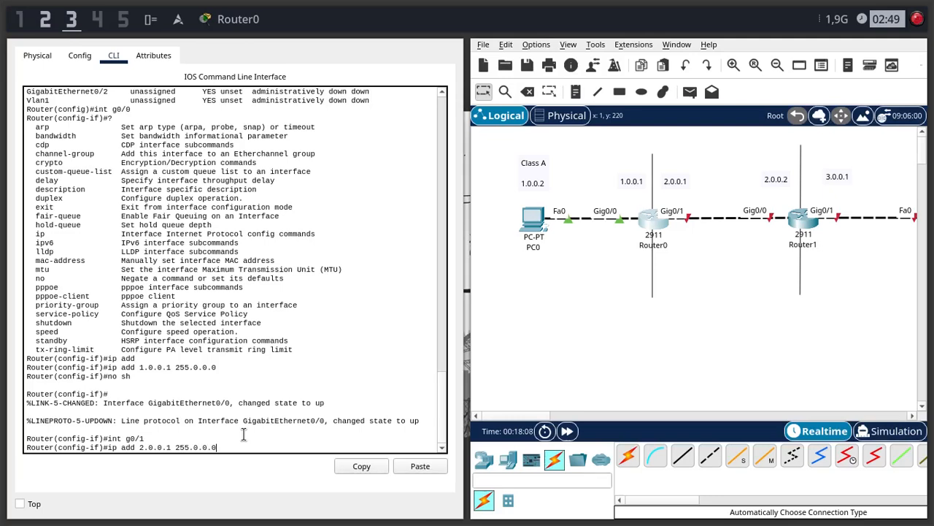
pyautogui.press('Return')
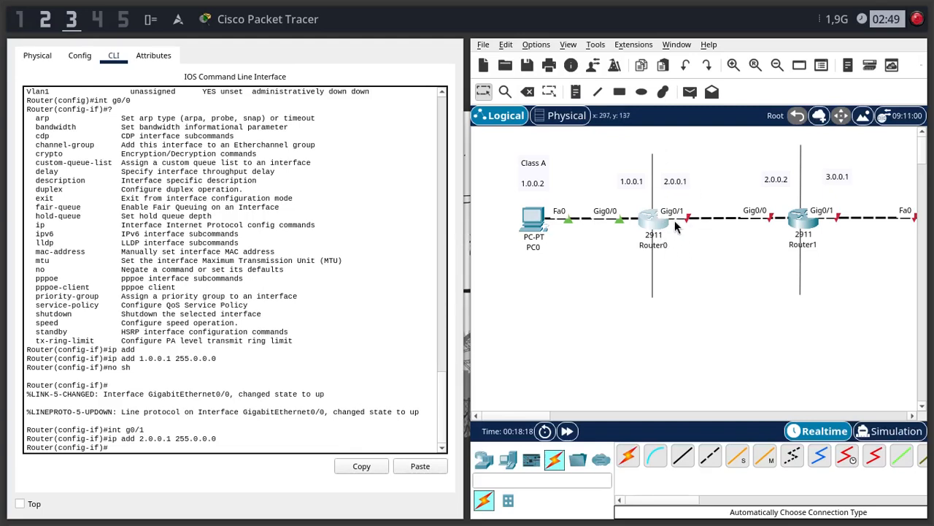
# - Enable Router0's GigabitEthernet0/1 with the no sh command
pyautogui.write('no sh')
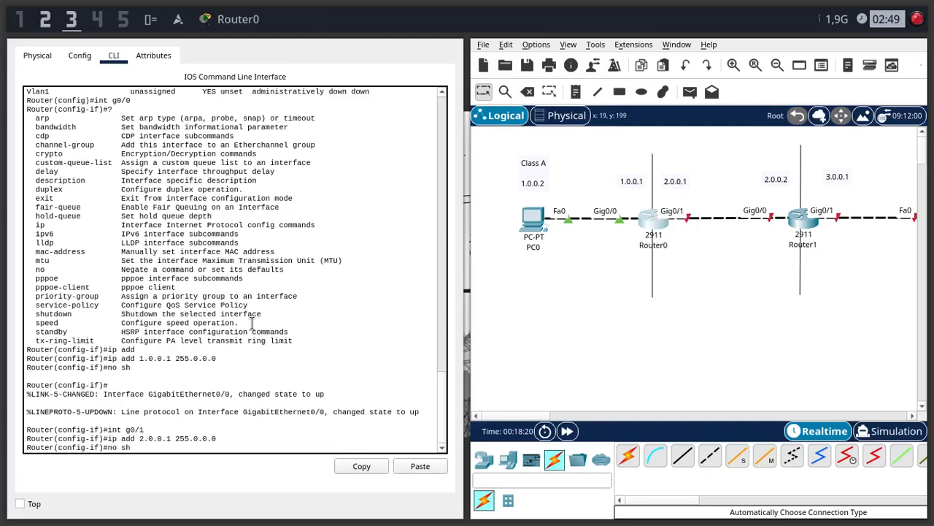
pyautogui.press('Return')
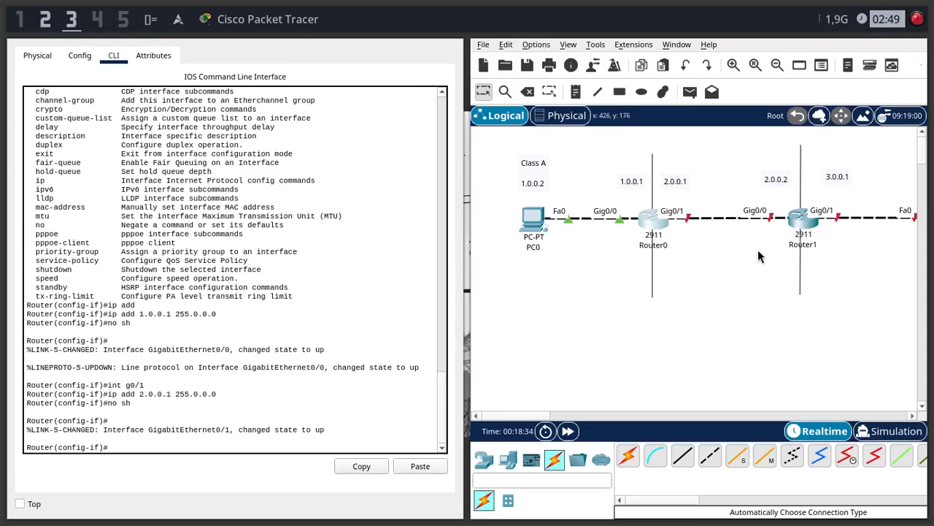
pyautogui.click(263, 316)
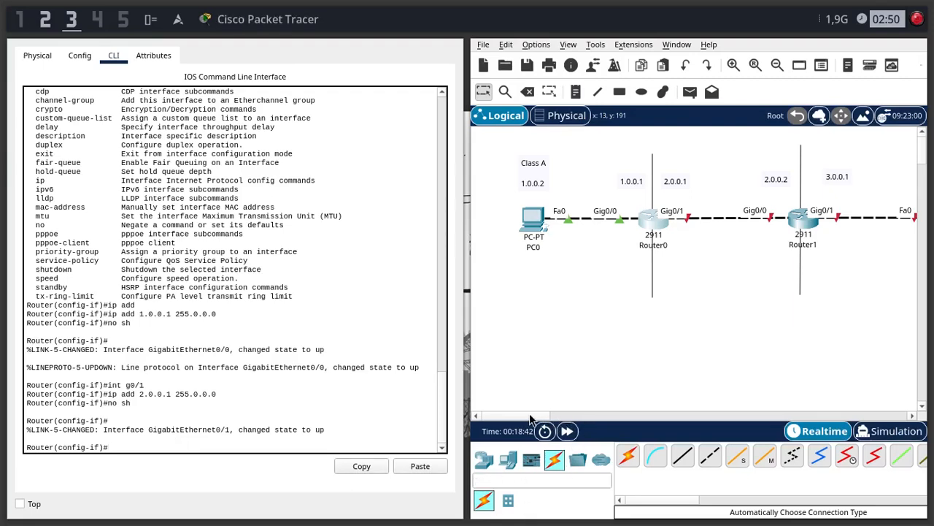
pyautogui.moveTo(530, 416)
pyautogui.mouseDown()
pyautogui.moveTo(552, 418)
pyautogui.moveTo(535, 418)
pyautogui.mouseUp()
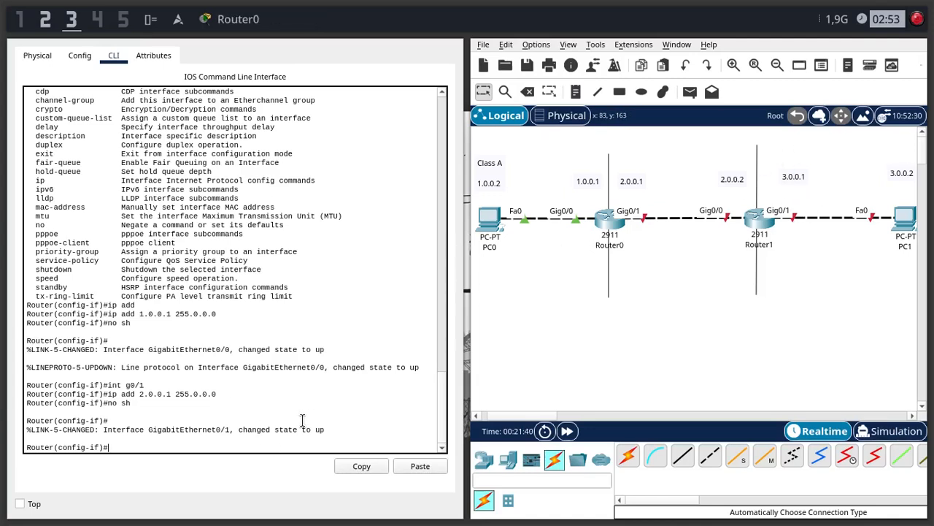
# - Try to enter ip route 3.0.0.0 255.0.0.0 without a next hop from Router0's interface configuration mode
pyautogui.write('ip route')
pyautogui.write('3.0.0.0')
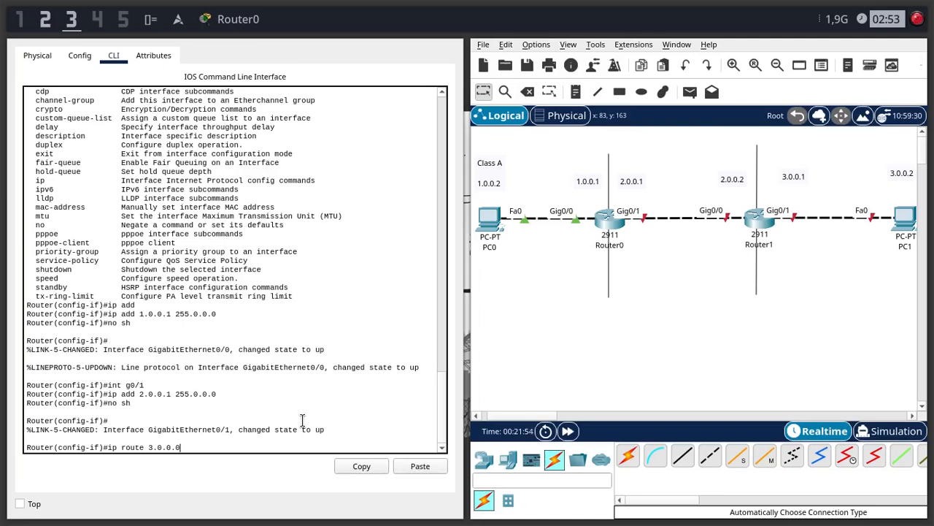
pyautogui.write('255.0.')
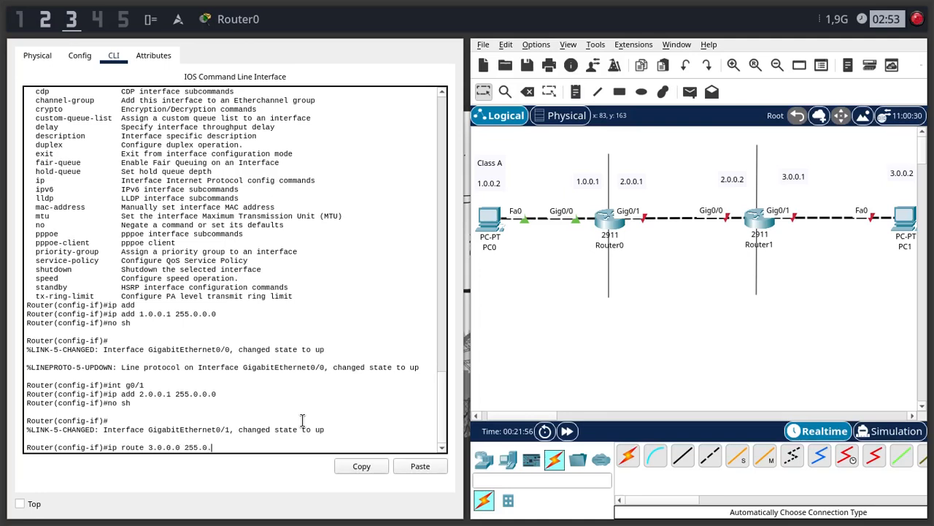
pyautogui.write('0.0.0')
pyautogui.click(482, 287)
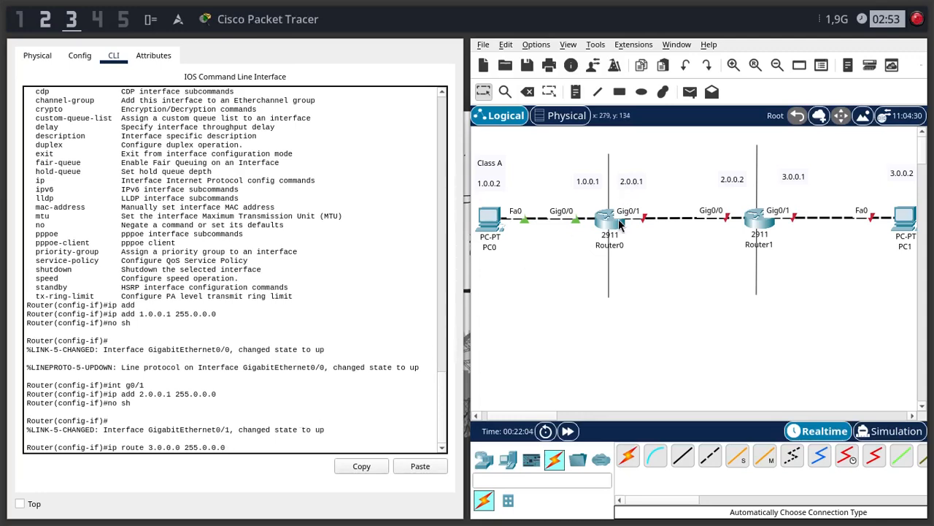
pyautogui.moveTo(619, 225)
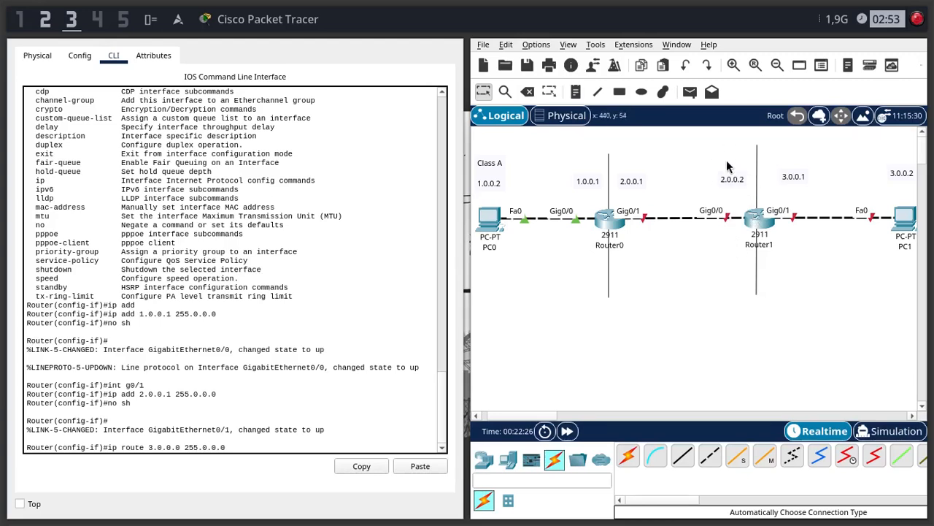
pyautogui.click(342, 340)
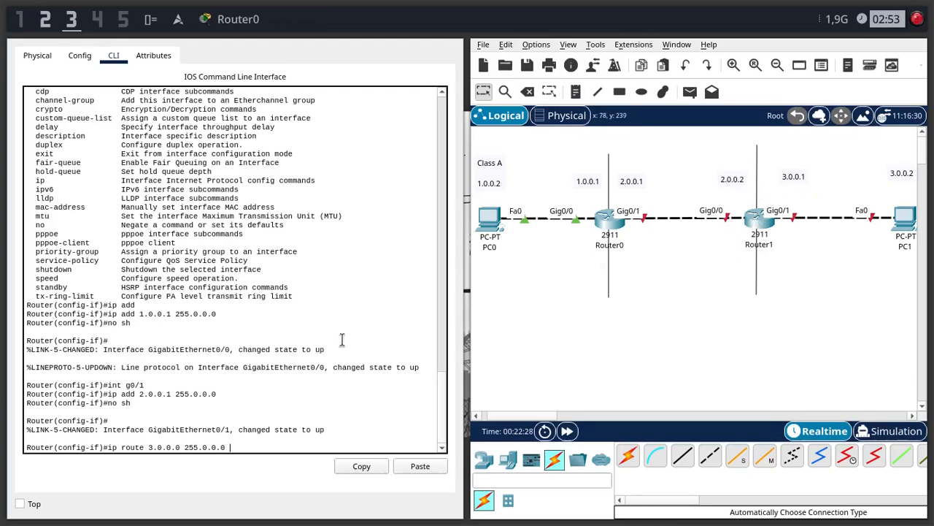
pyautogui.moveTo(149, 446); pyautogui.dragTo(177, 447)
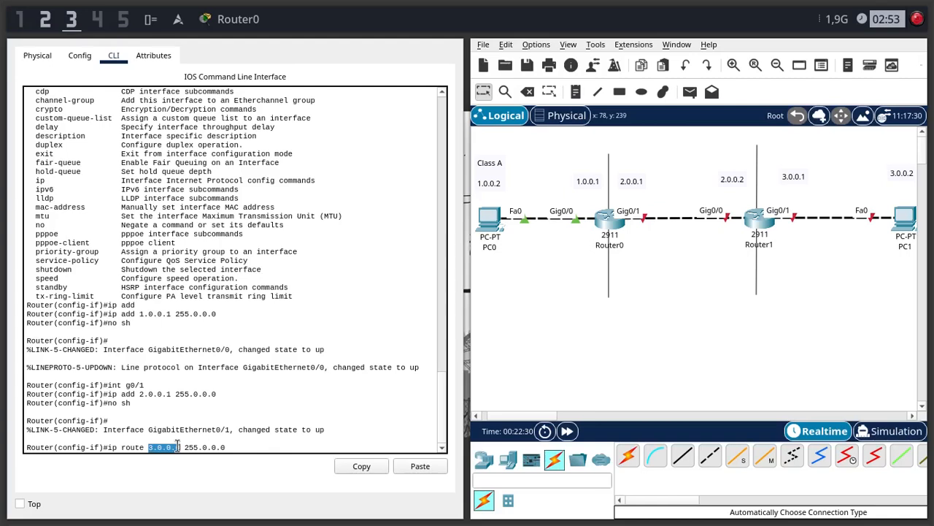
pyautogui.click(343, 432)
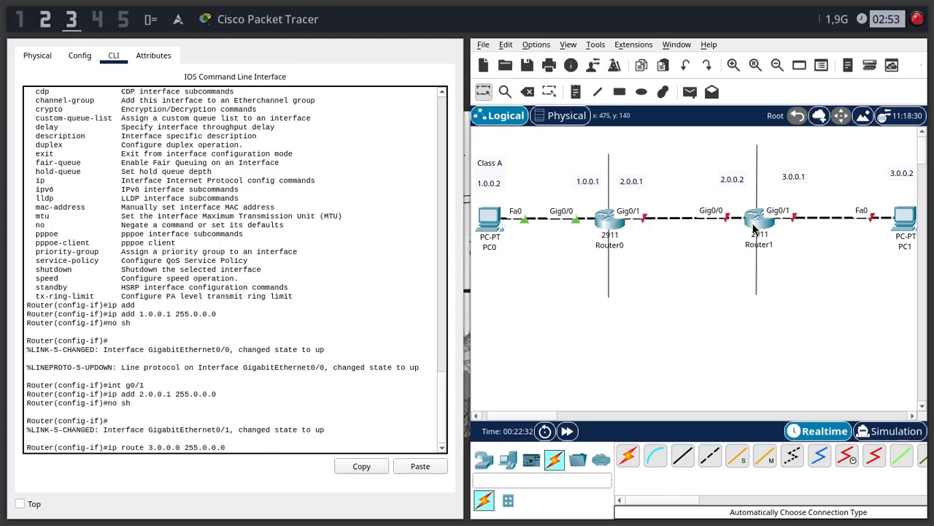
pyautogui.moveTo(756, 229)
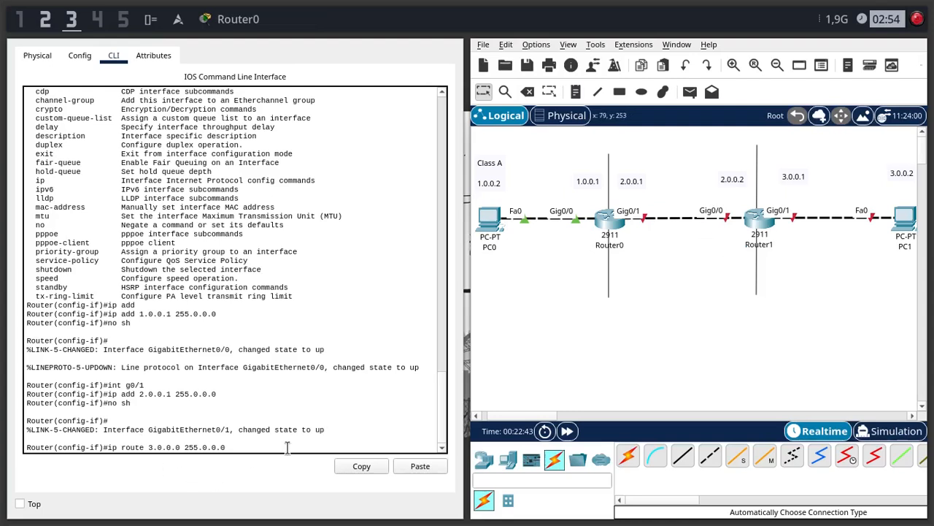
pyautogui.press('Return')
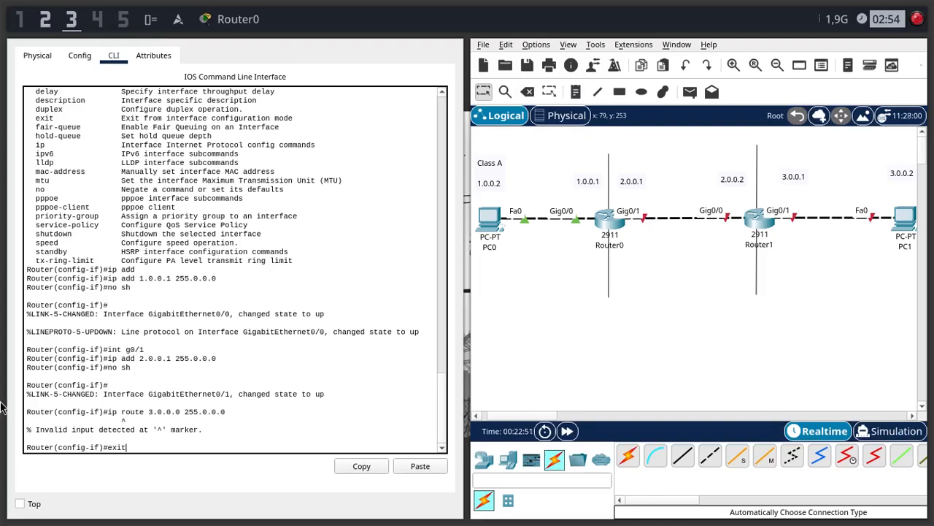
# - Leave Router0's interface configuration mode with exit to return to global configuration mode
pyautogui.moveTo(58, 447); pyautogui.dragTo(98, 449)
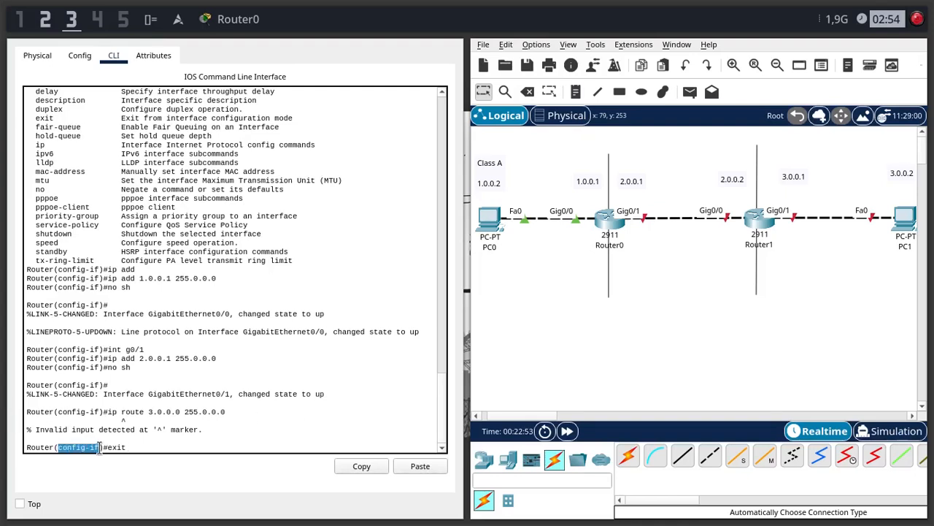
pyautogui.click(158, 445)
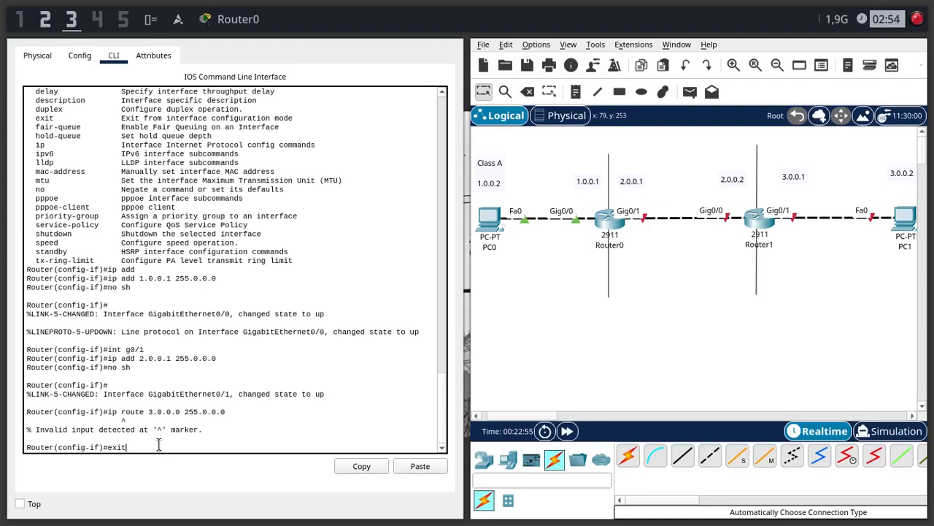
pyautogui.press('Return')
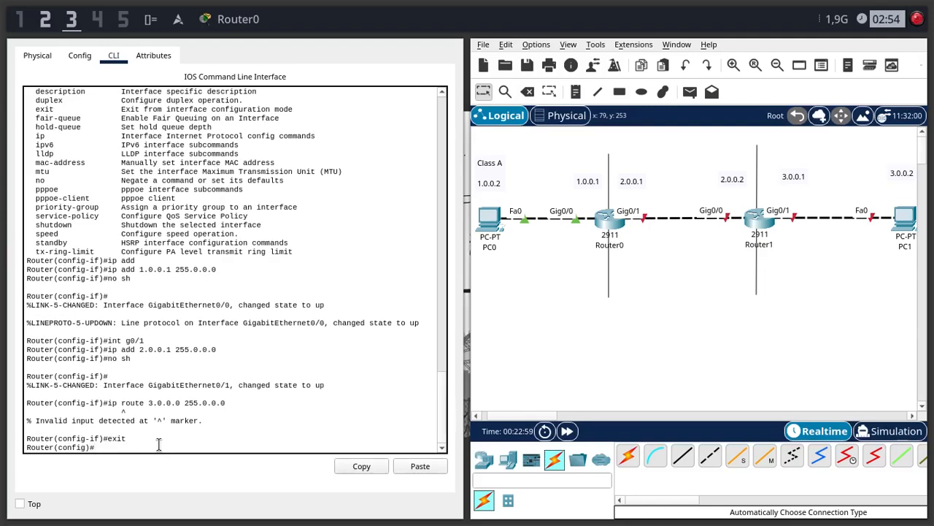
# - Add a static route on Router0 to network 3.0.0.0 with mask 255.0.0.0 and next hop 2.0.0.2 using ip route
pyautogui.write('ip route 3.0.0.0 255.0.0.0')
pyautogui.moveTo(125, 411); pyautogui.dragTo(60, 431)
pyautogui.click(528, 256)
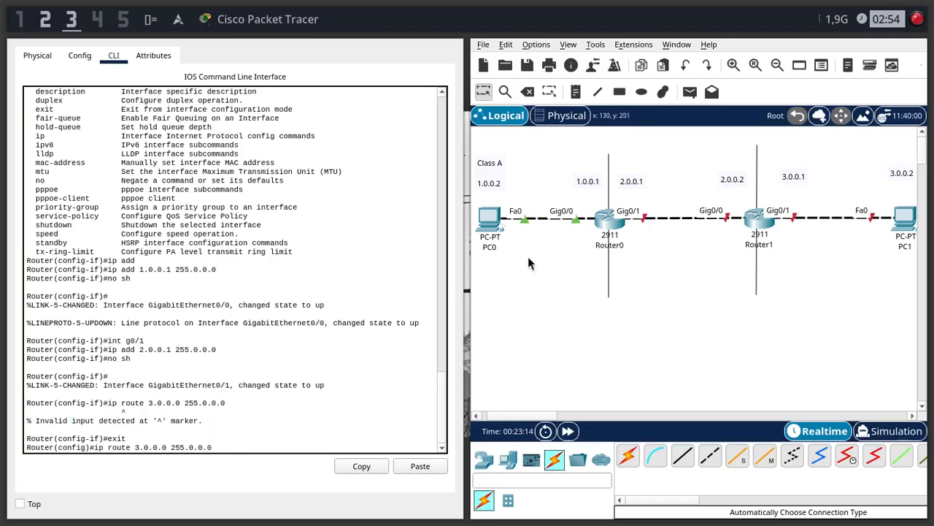
pyautogui.click(365, 406)
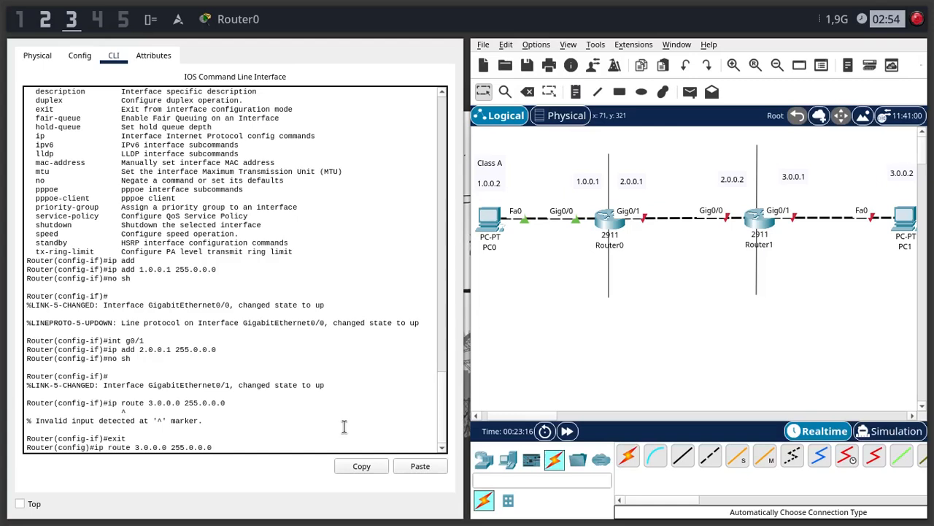
pyautogui.write('2.0.0.2')
pyautogui.press('Return')
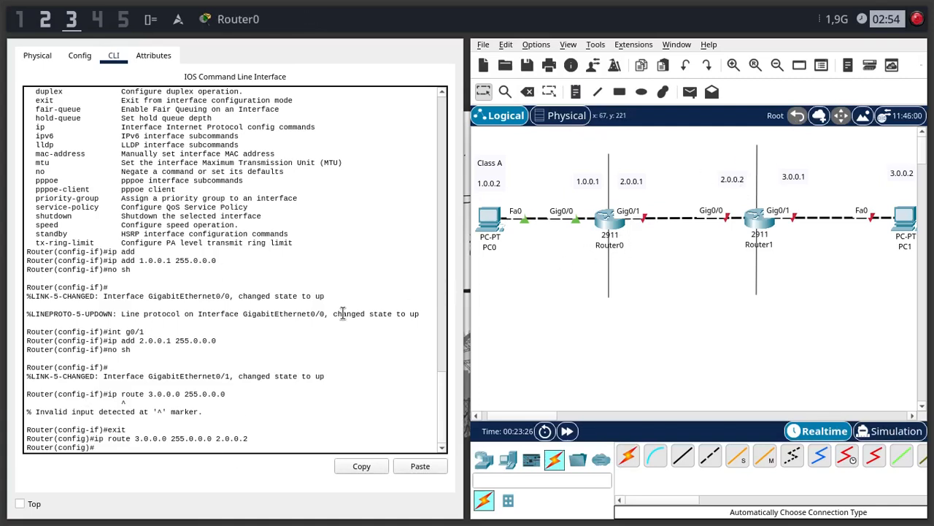
# - Exit Router0's global configuration mode and close the Router0 window
pyautogui.write('exit')
pyautogui.press('Return')
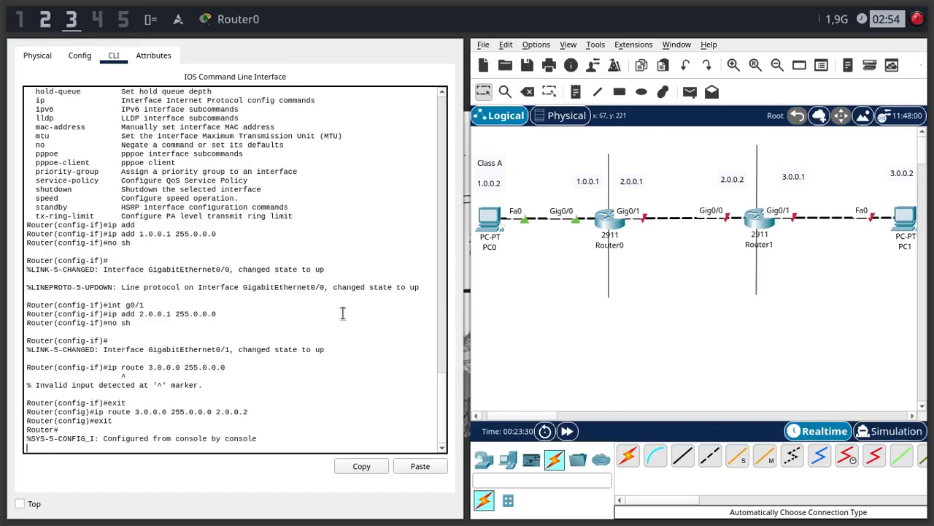
pyautogui.press('Return')
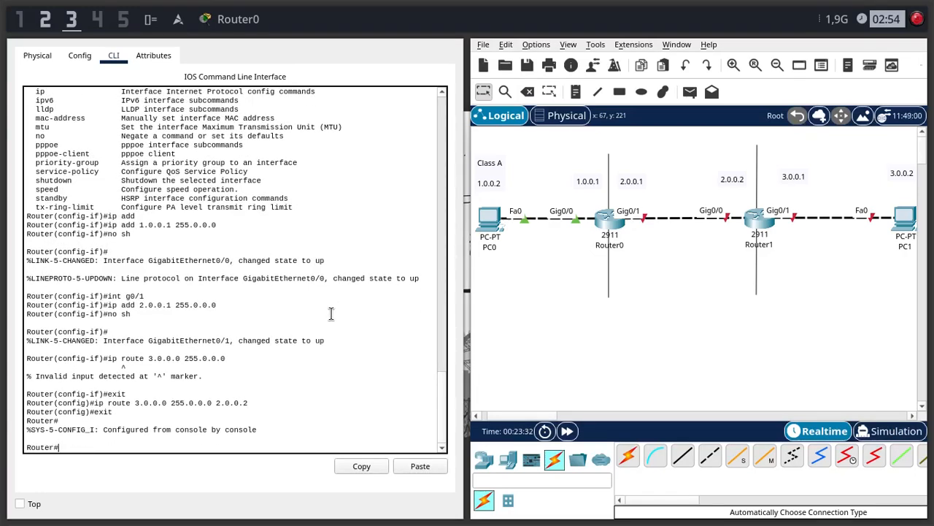
pyautogui.hotkey('alt', 'F4')
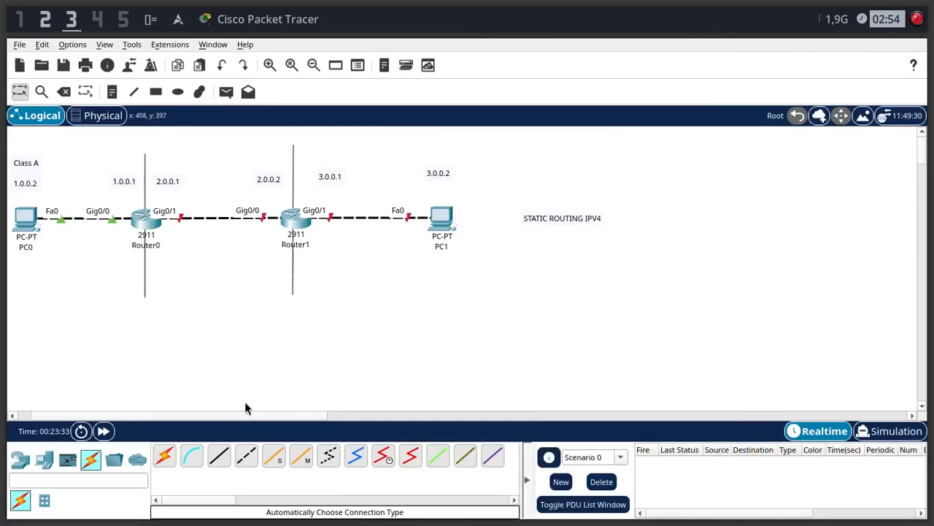
# - Open Router1's command line and answer no to the initial configuration dialog to reach the router prompt
pyautogui.click(292, 219)
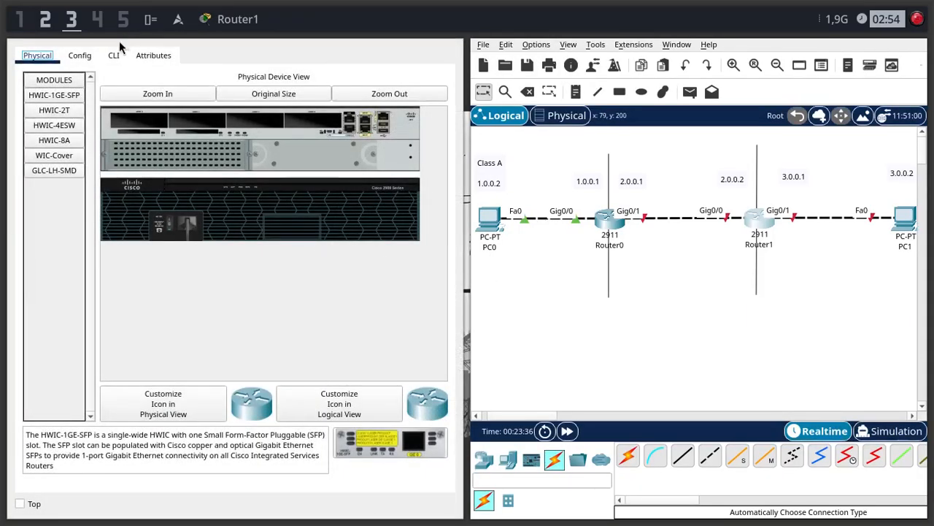
pyautogui.click(115, 55)
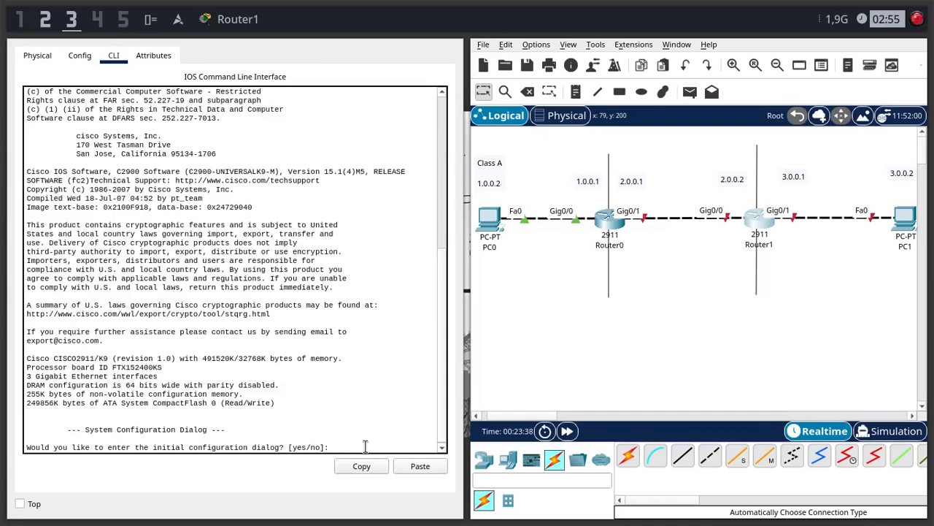
pyautogui.write('no')
pyautogui.press('Return')
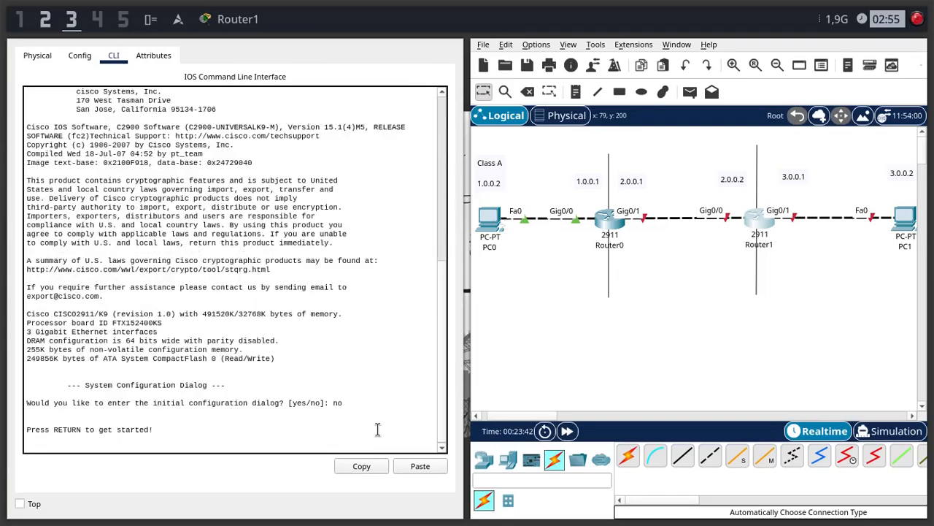
pyautogui.press('Return')
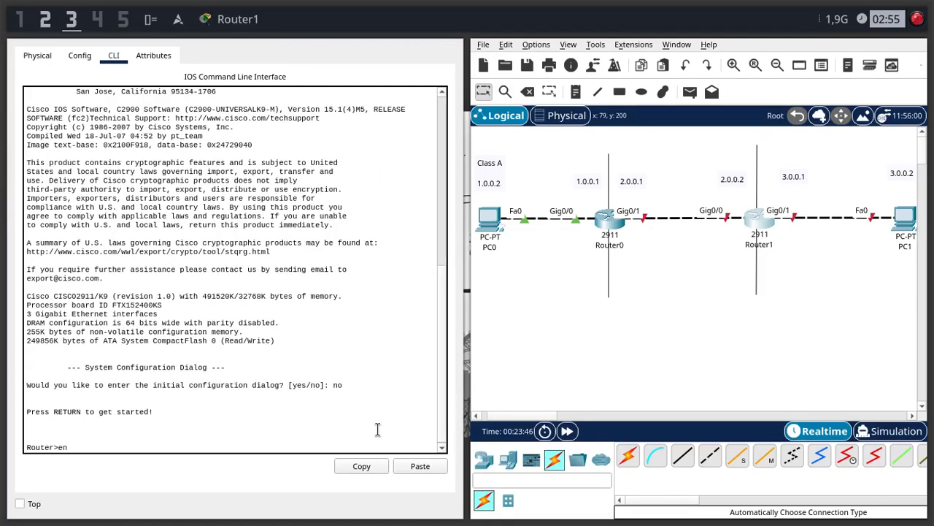
# - Enter privileged mode on Router1 with en and global configuration mode with conf t
pyautogui.write('en')
pyautogui.press('Return')
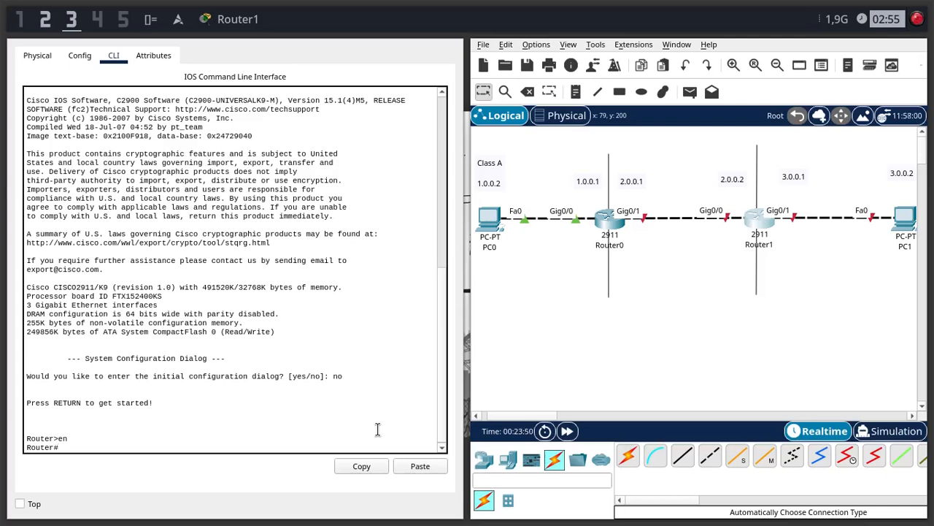
pyautogui.write('conf t')
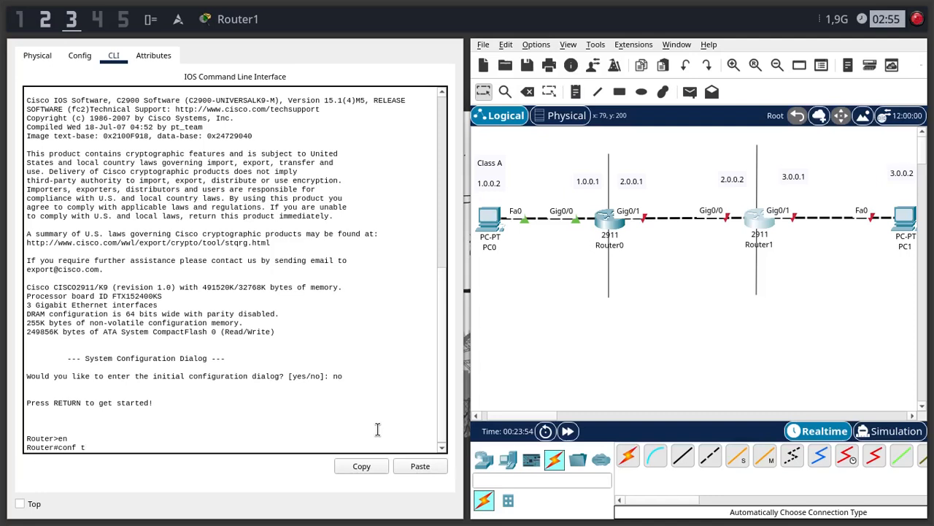
pyautogui.press('Return')
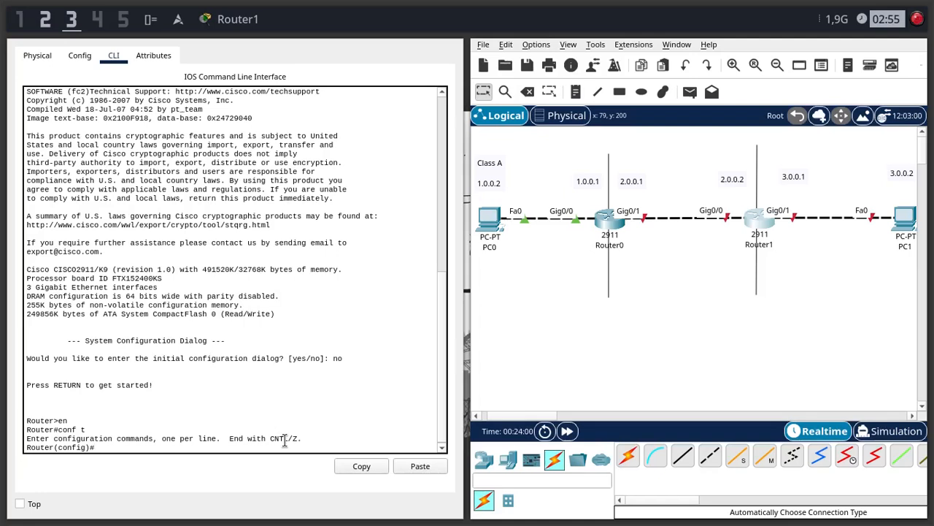
# - List Router1's interfaces with do show ip int br and examine the Gigabit Ethernet entries
pyautogui.write('ig)#do show ip in')
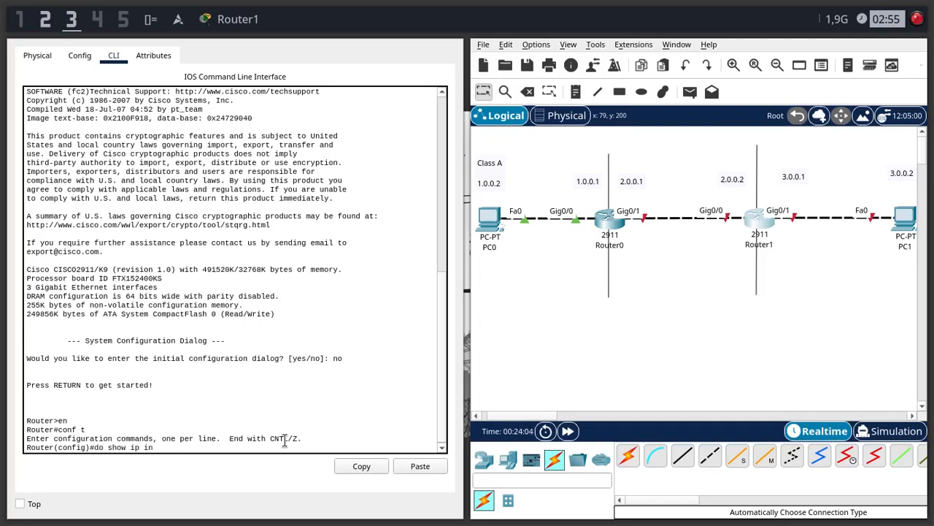
pyautogui.write('t br')
pyautogui.press('Return')
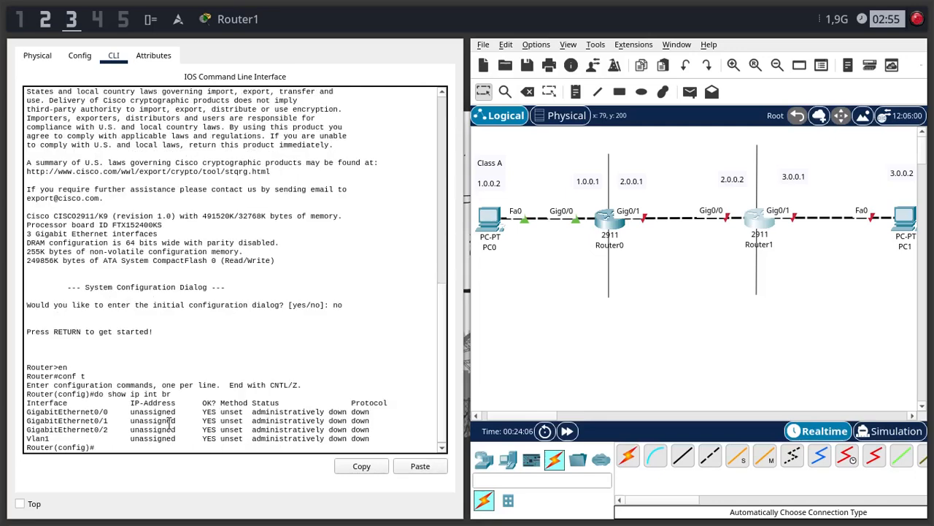
pyautogui.moveTo(49, 403); pyautogui.dragTo(21, 413)
pyautogui.click(136, 431)
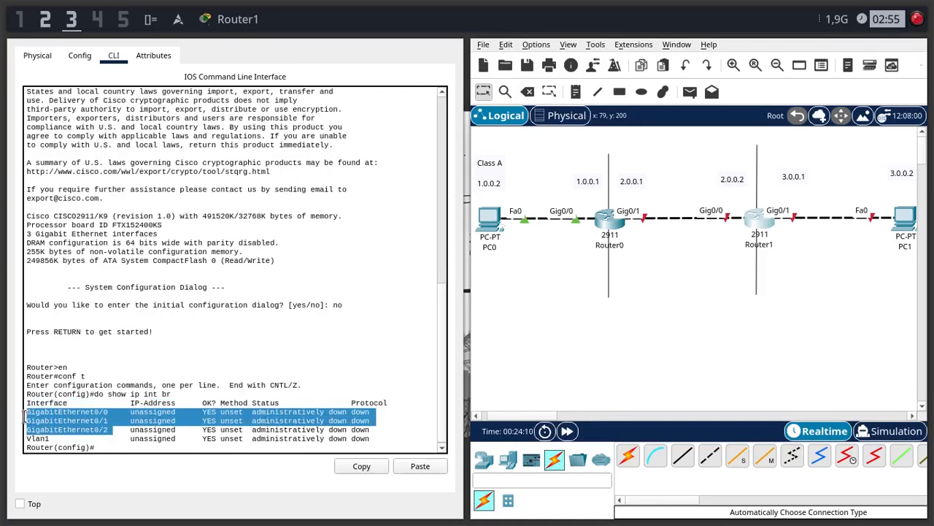
pyautogui.click(222, 379)
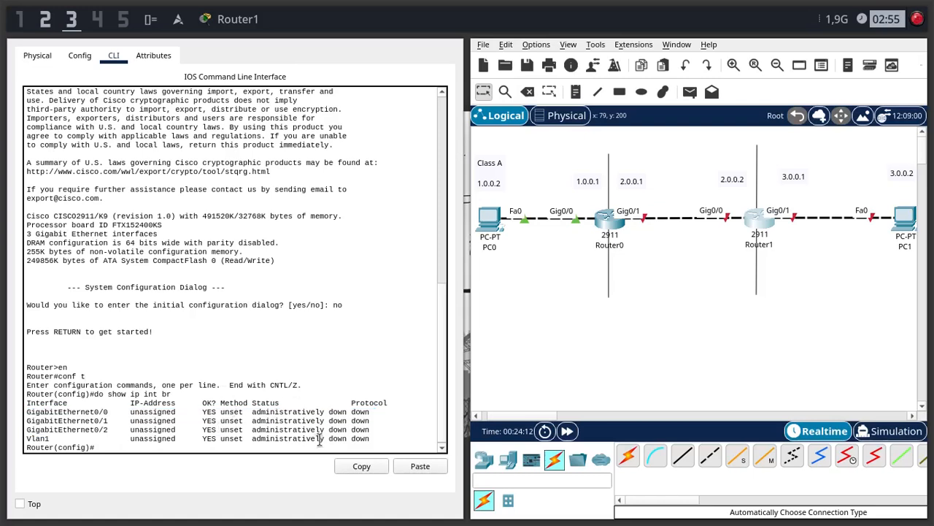
# - Enter Router1's g0/0 interface configuration with int g0/0 and assign it with ip add 2.0.0.2 255.0.0.0
pyautogui.click(381, 438)
pyautogui.write('int')
pyautogui.write('g0/0')
pyautogui.moveTo(27, 411); pyautogui.dragTo(113, 402)
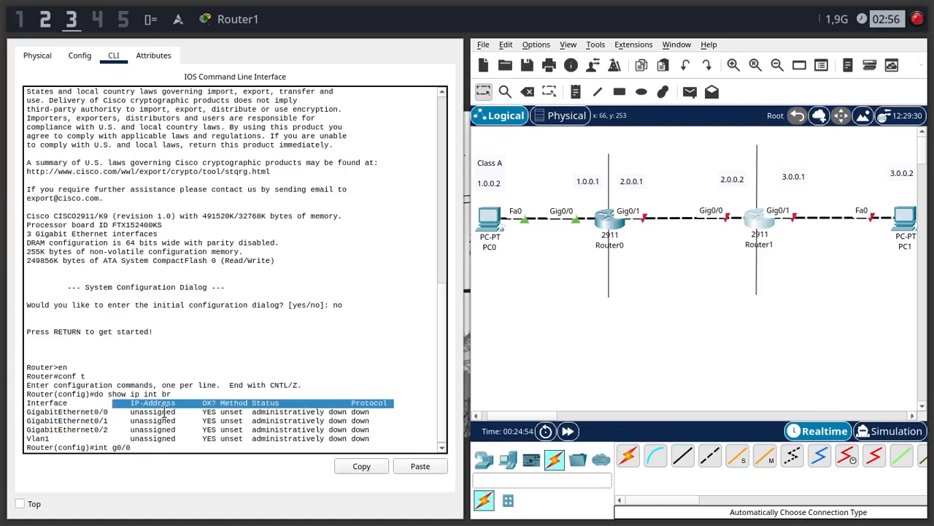
pyautogui.click(151, 450)
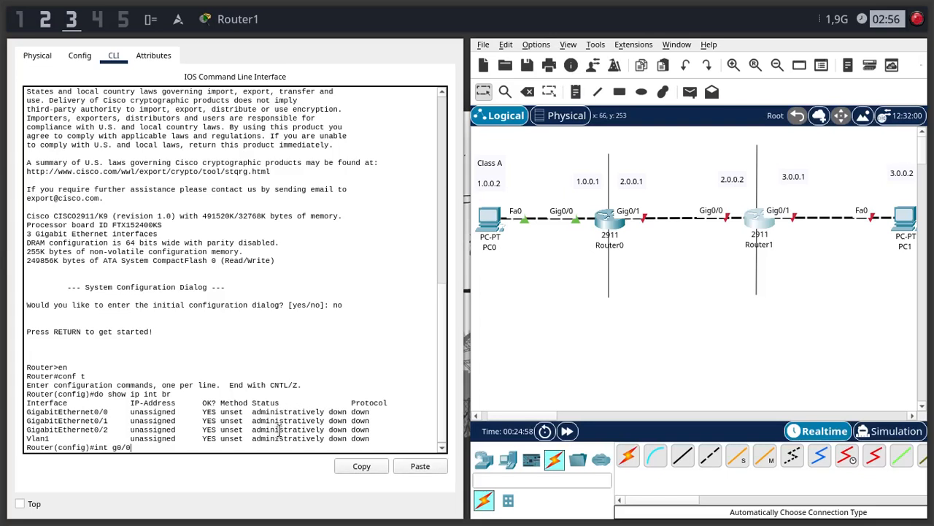
pyautogui.write('int g0/0')
pyautogui.press('Return')
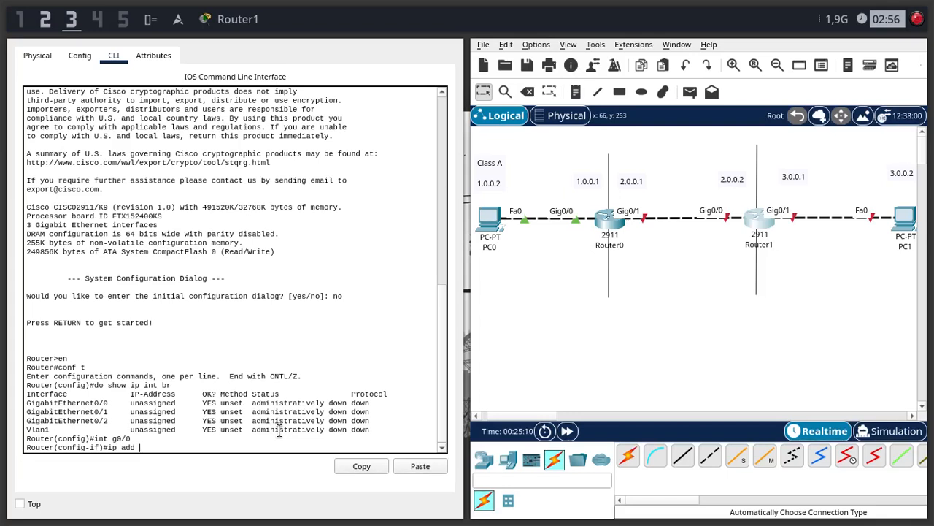
pyautogui.write('.0.0.2')
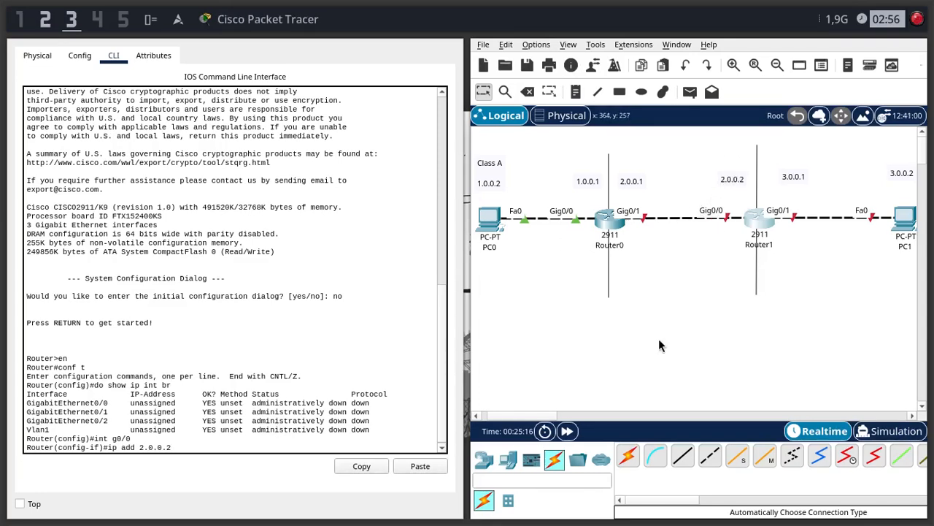
pyautogui.write('55')
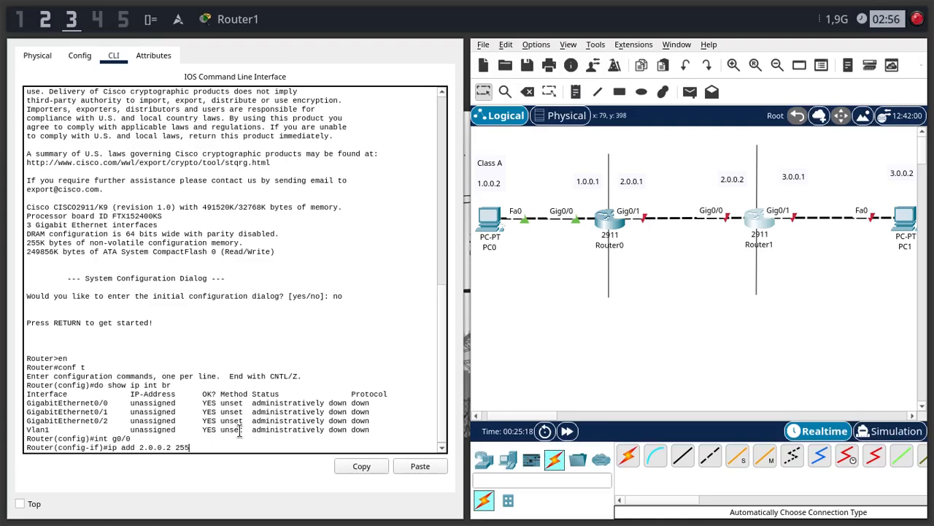
pyautogui.write('.0.0.0')
pyautogui.press('Return')
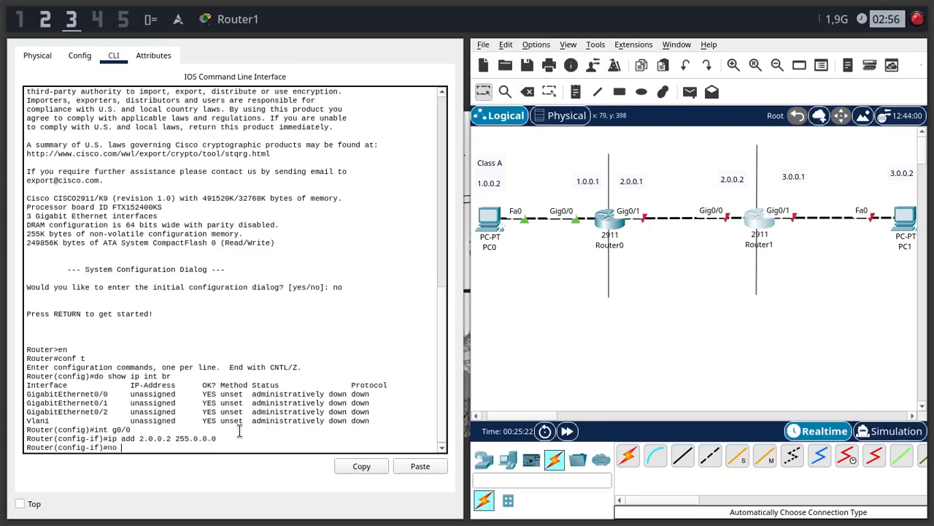
# - Enable Router1's g0/0 interface with no sh and return to the interface configuration prompt
pyautogui.write('no sh')
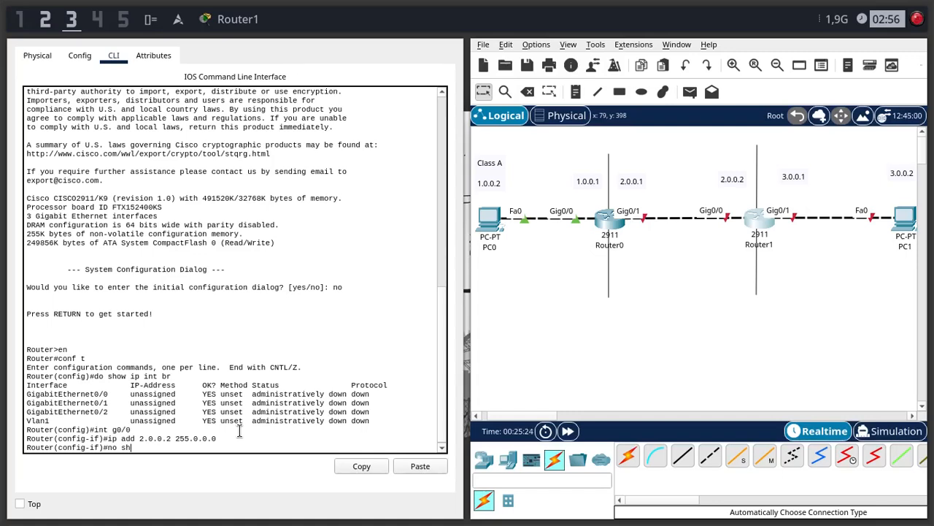
pyautogui.press('Return')
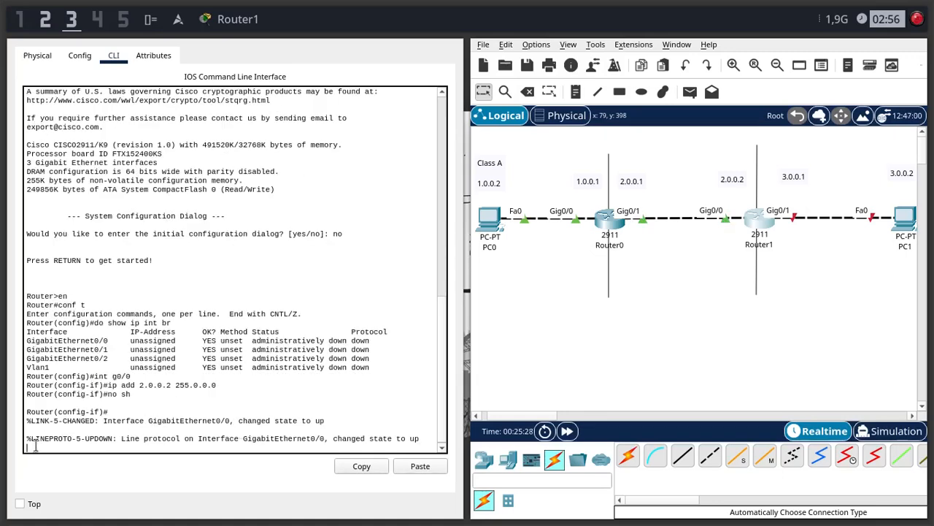
pyautogui.moveTo(37, 439); pyautogui.dragTo(418, 438)
pyautogui.press('Return')
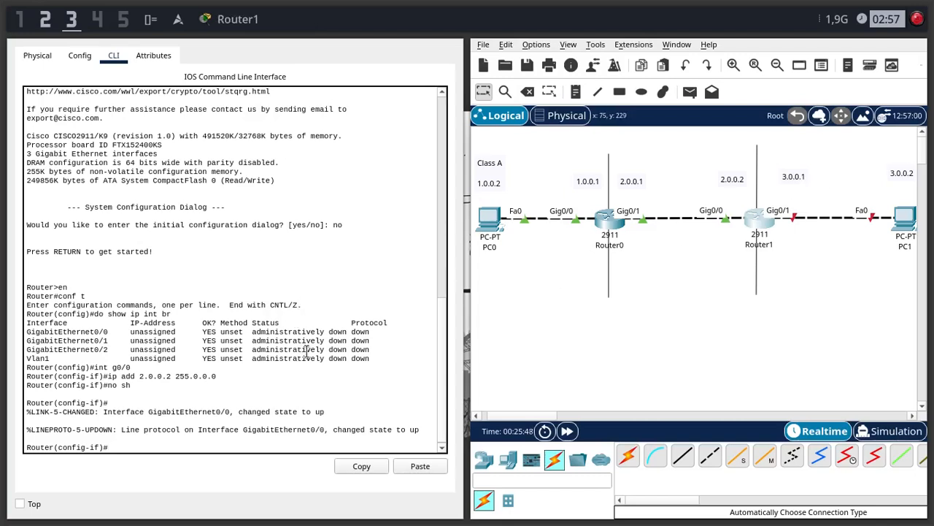
# - Switch to Router1's g0/1 interface with int g0/1 and assign it with ip add 3.0.0.1 255.0.0.0
pyautogui.write('int g0/0')
pyautogui.press('BackSpace')
pyautogui.write('1')
pyautogui.press('Return')
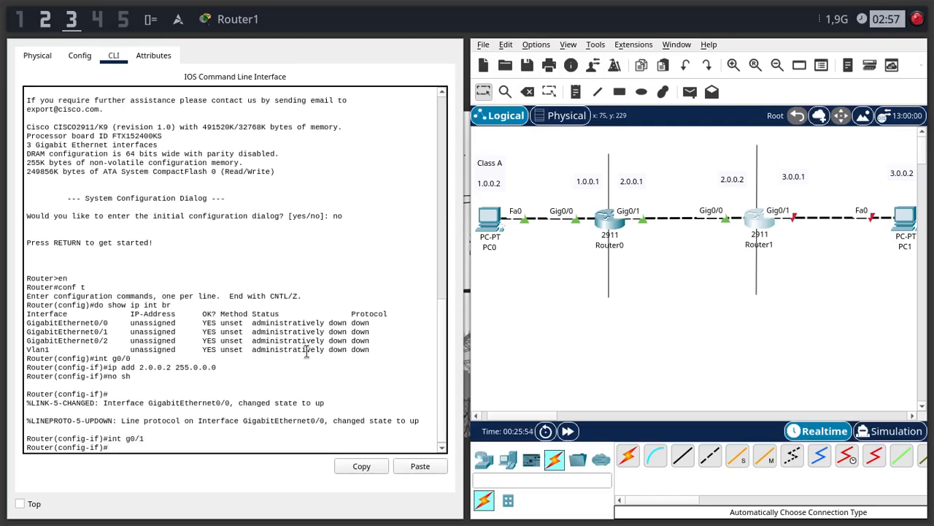
pyautogui.write('ip add 3.0.0.')
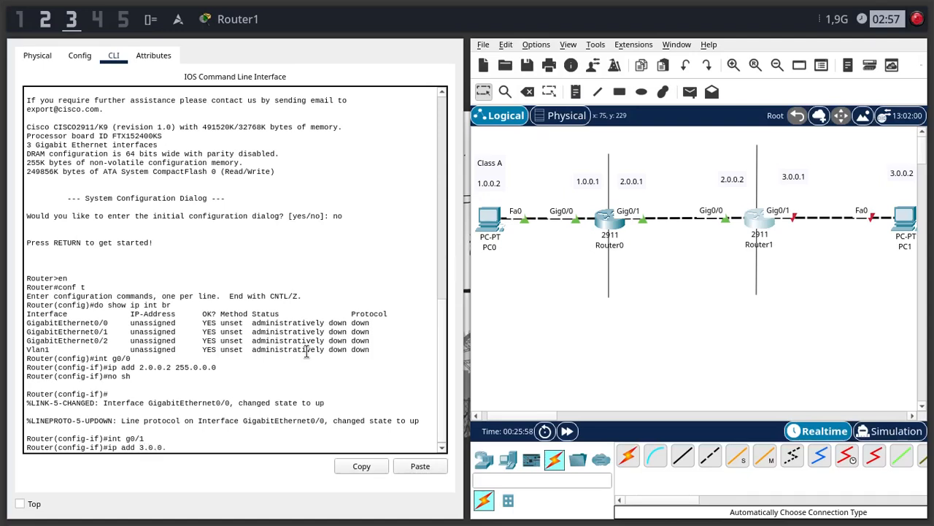
pyautogui.write('1 255.0.0.0.')
pyautogui.press('Return')
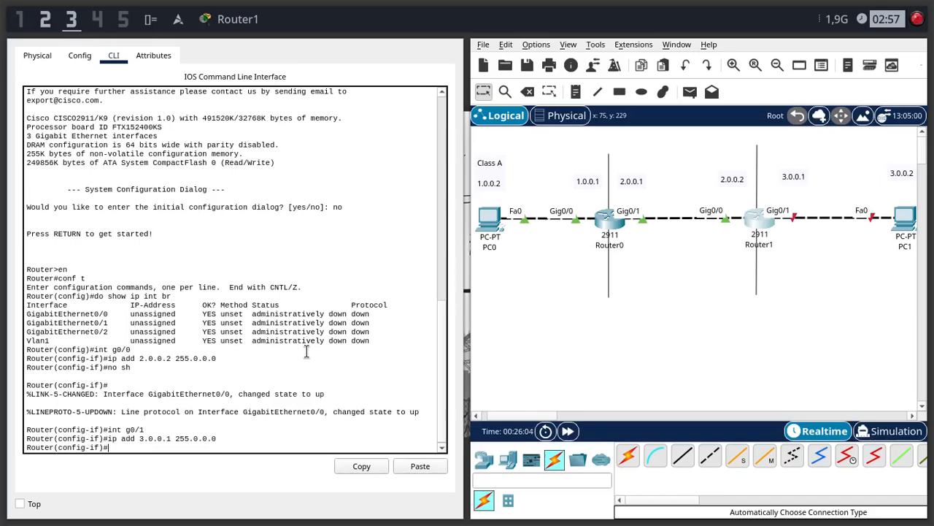
# - Enable Router1's g0/1 interface with no sh and exit to global configuration mode
pyautogui.write('o sh')
pyautogui.press('Return')
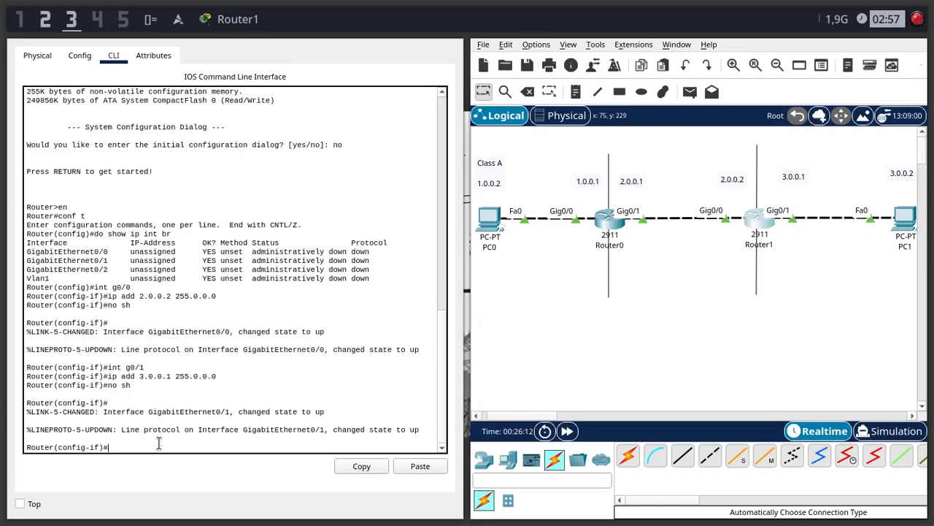
pyautogui.write('exit')
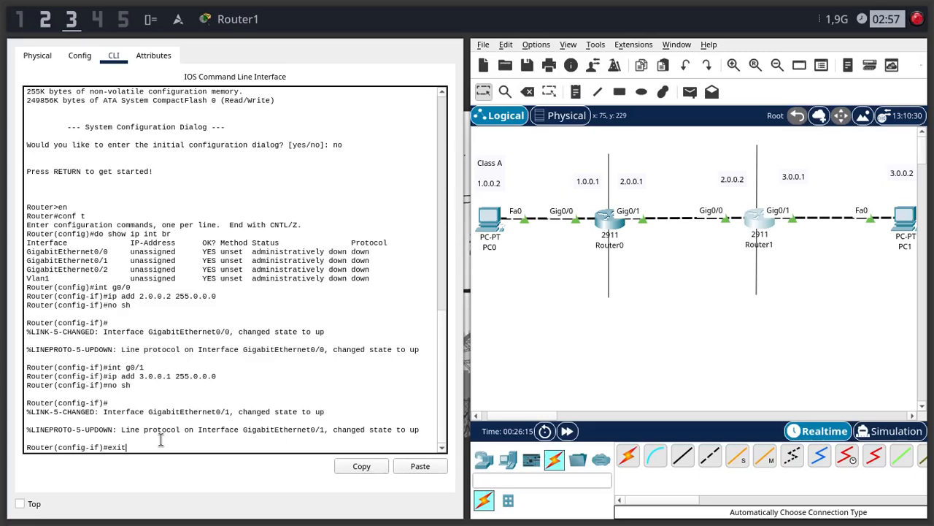
pyautogui.press('Return')
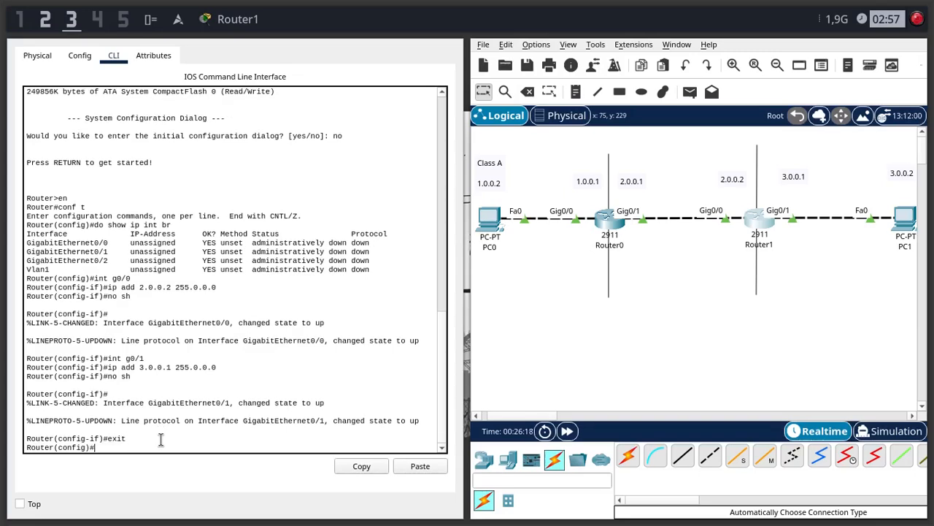
# - Enter an ip route command on Router1 for destination network 1.0.0.0 with mask 255.0.0.0
pyautogui.write('ip route')
pyautogui.write('1.0.0.0')
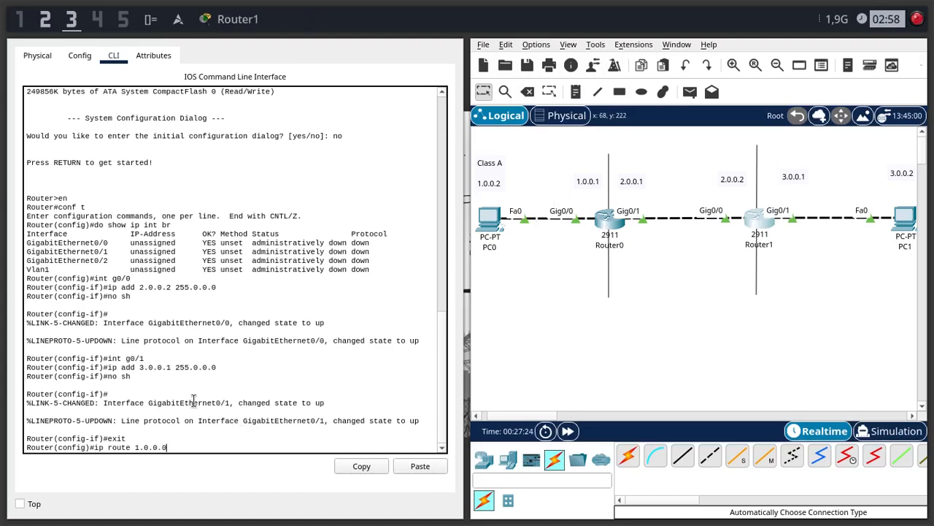
pyautogui.write(' 255.0.0.0')
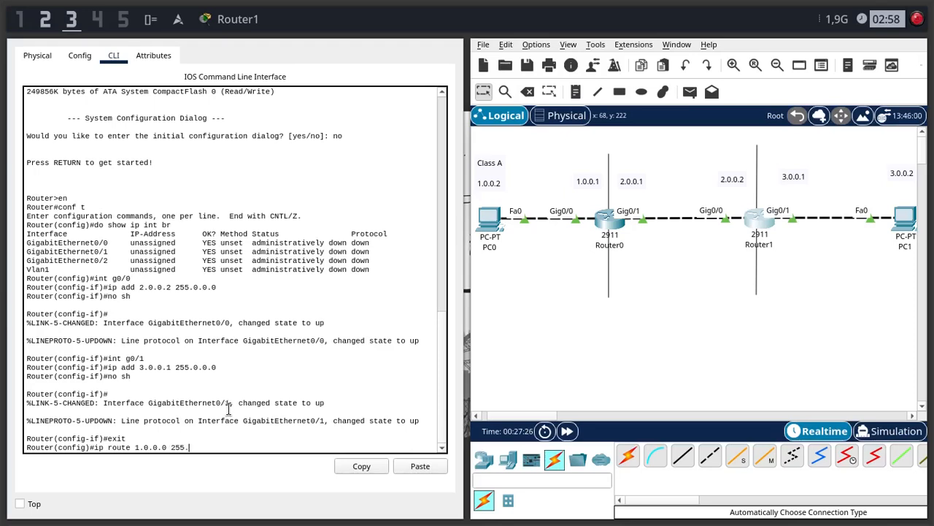